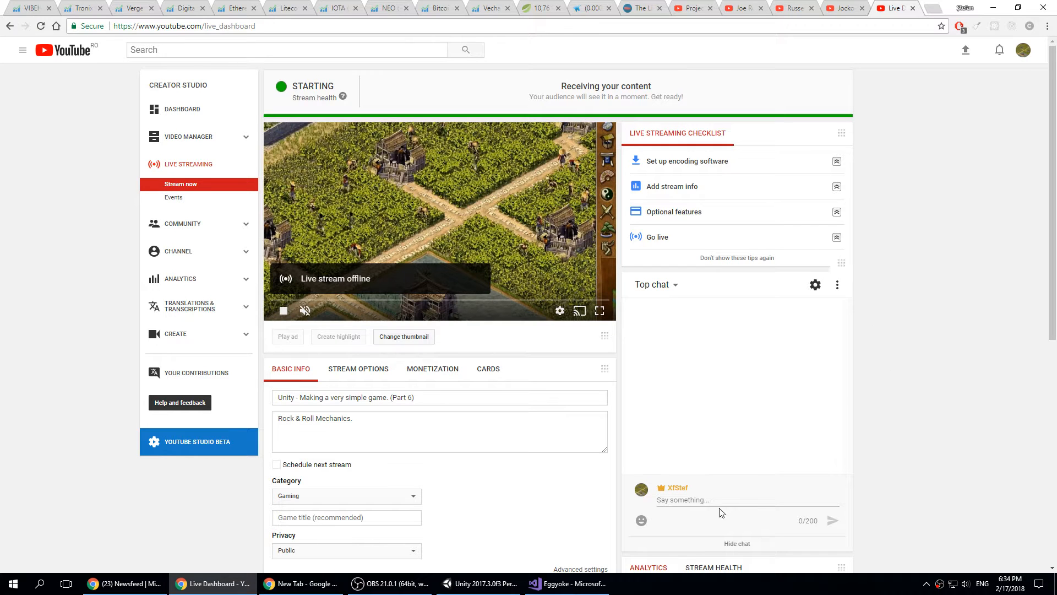
Switch to the Unity editor, examine the ramps and catcher in the scene, and test-run the game.
left_click(568, 584)
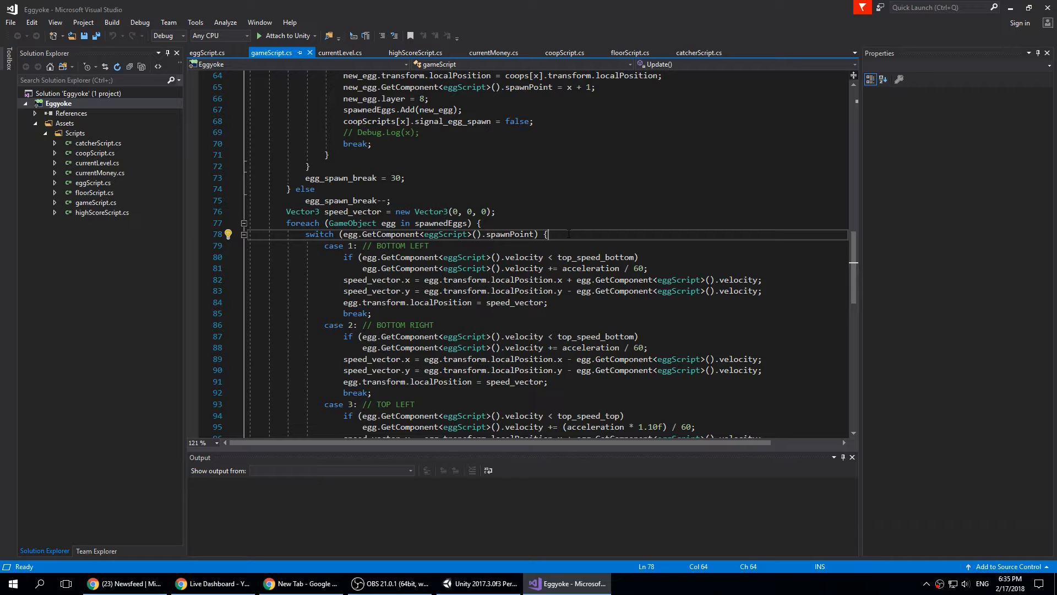
left_click(505, 587)
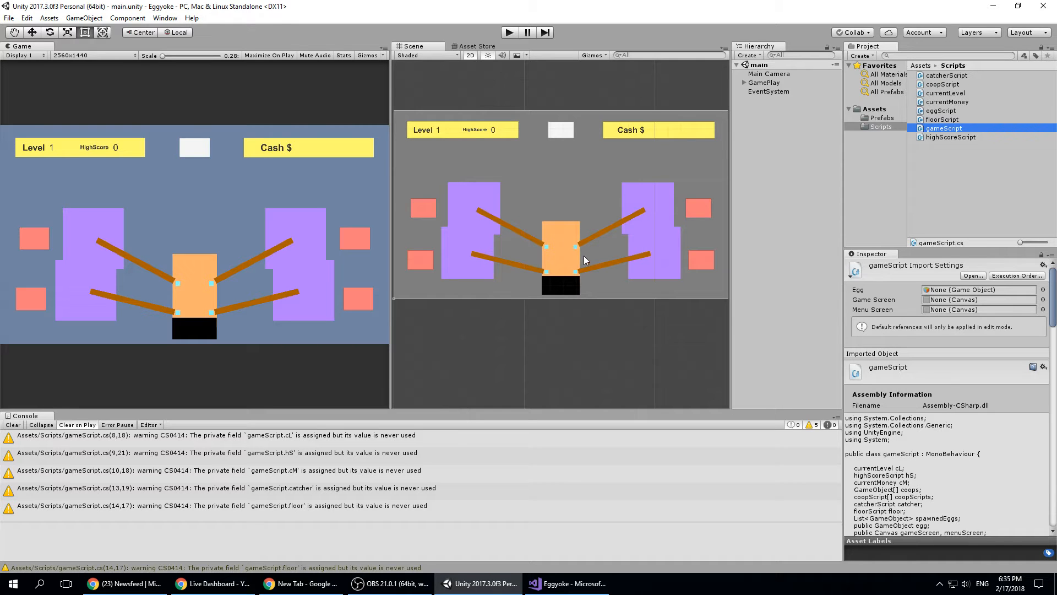
scroll(577, 254, "up", 5)
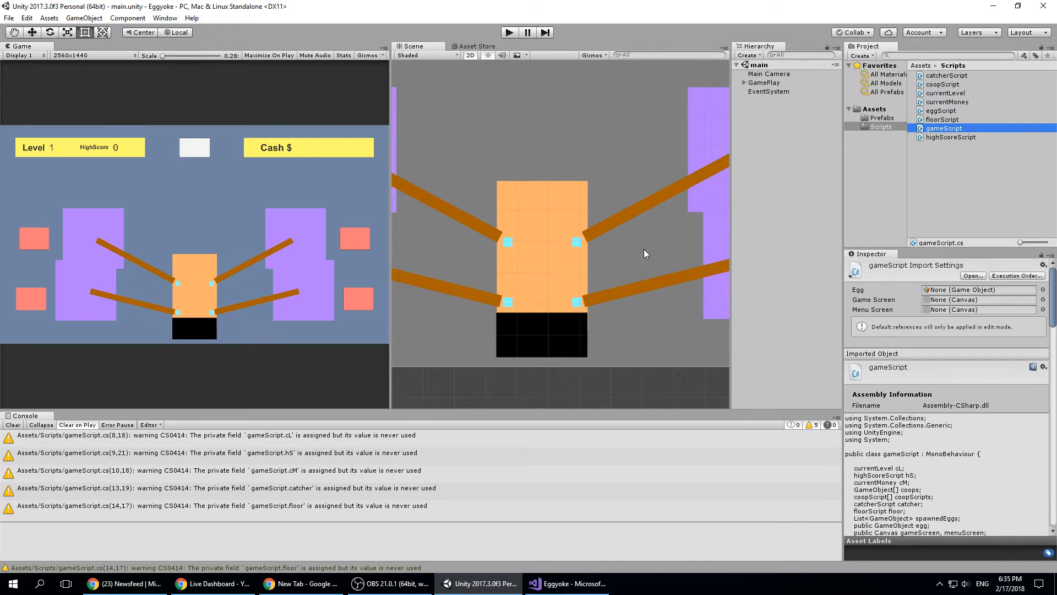
scroll(635, 265, "down", 4)
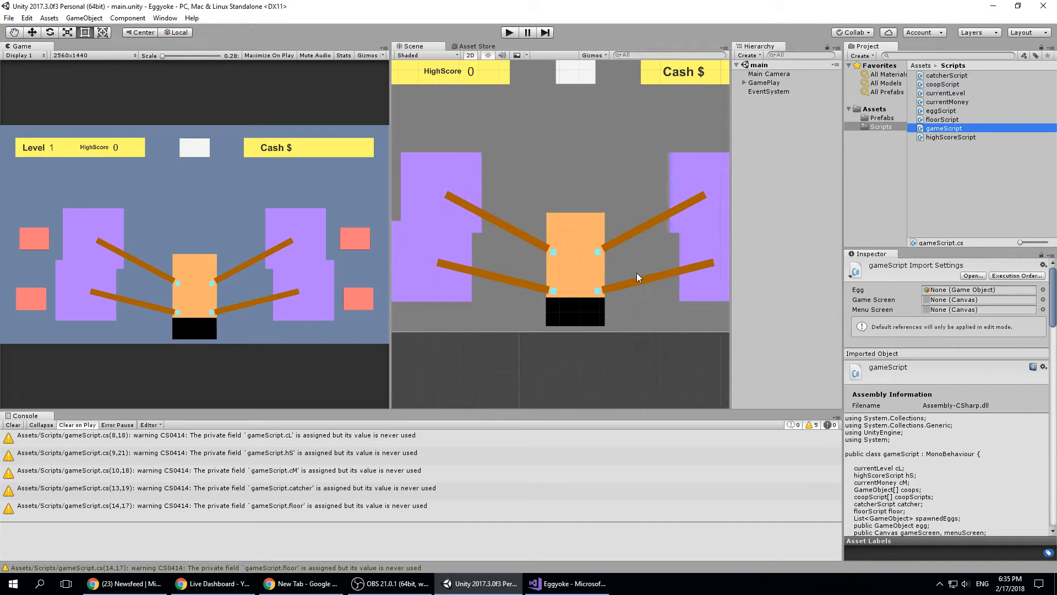
scroll(638, 281, "down", 2)
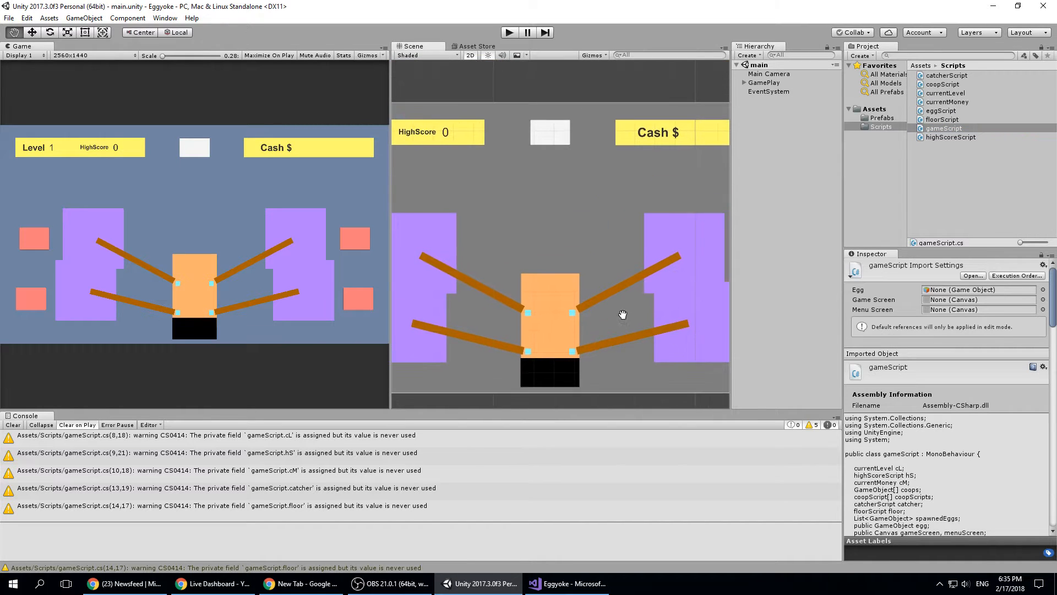
middle_click_drag(621, 312, 626, 290)
scroll(629, 302, "down", 4)
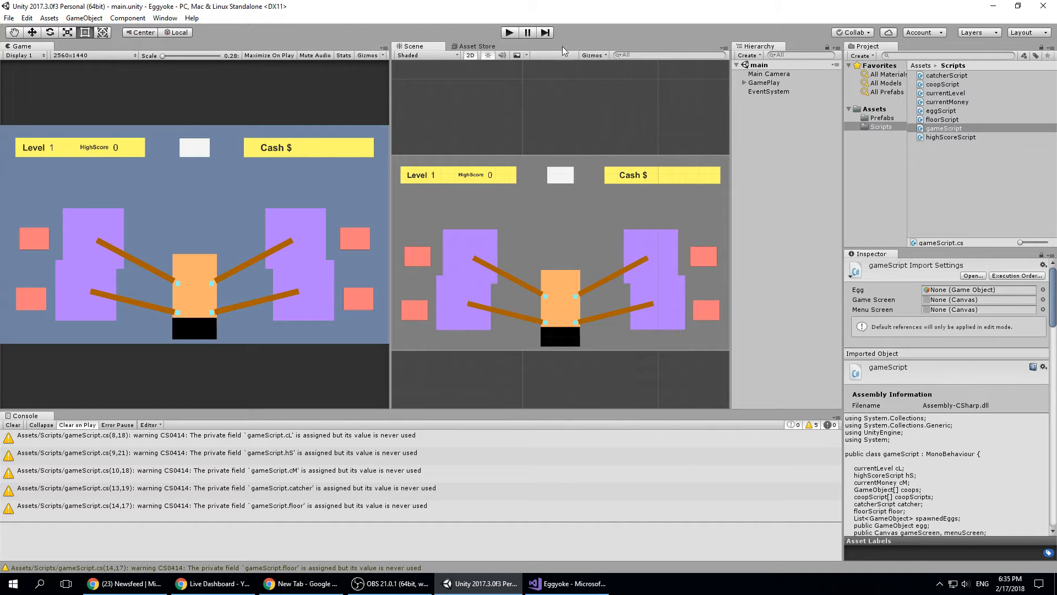
scroll(596, 261, "up", 5)
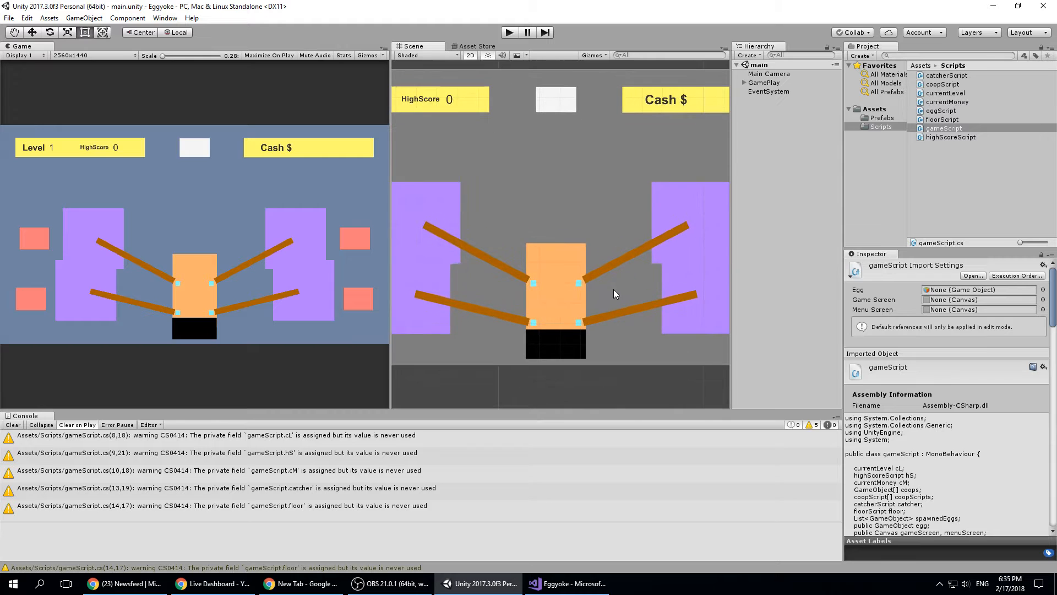
scroll(614, 291, "down", 3)
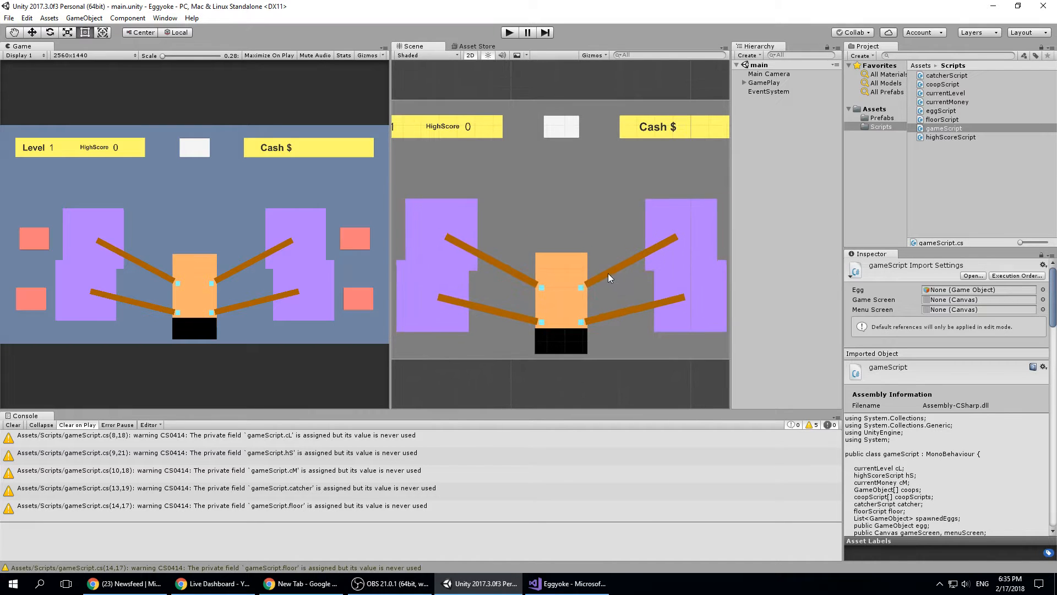
scroll(608, 273, "up", 1)
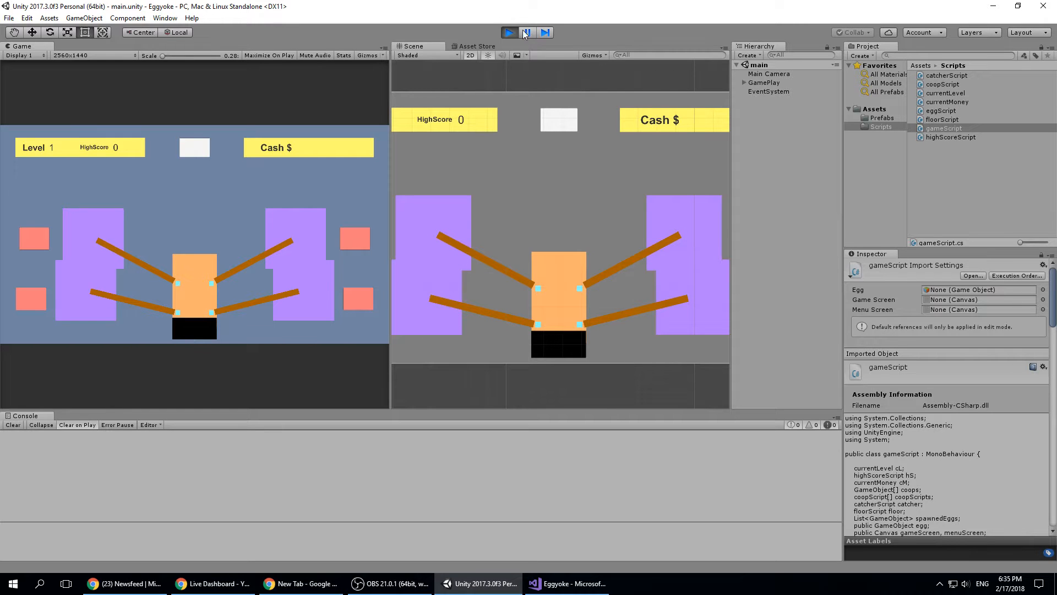
left_click(510, 32)
In Visual Studio, set acceleration in gameScript.cs to 5 * screen_width_adjuster and save the script.
left_click(567, 584)
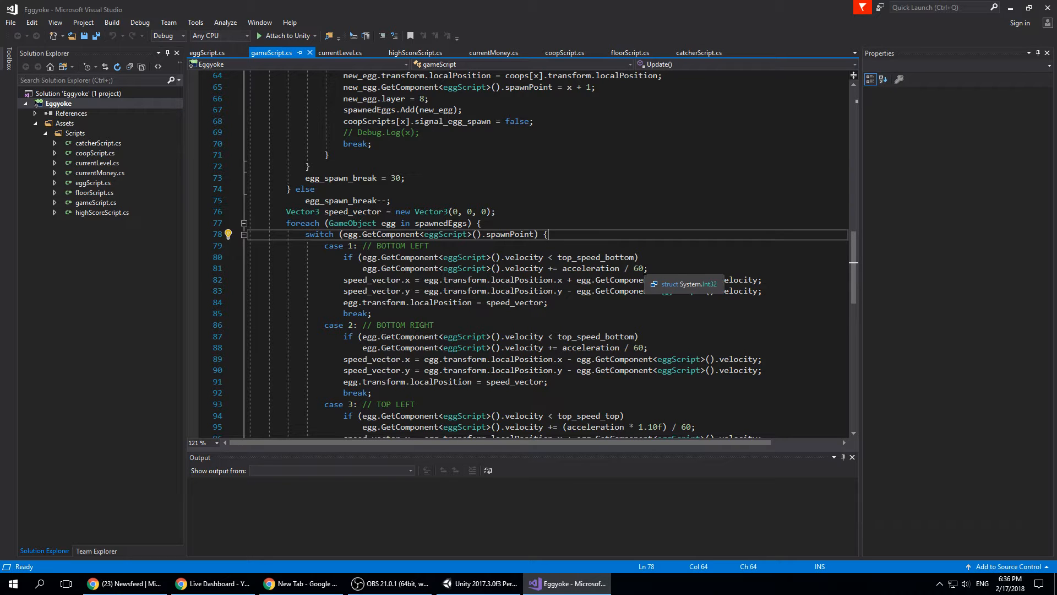
double_click(640, 268)
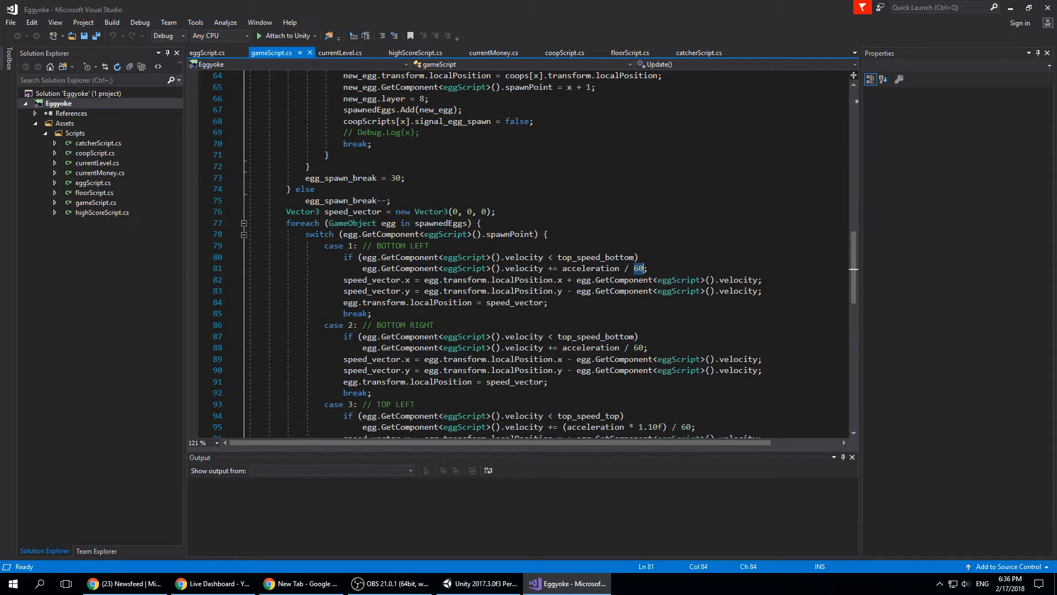
scroll(625, 292, "down", 5)
scroll(664, 331, "up", 2)
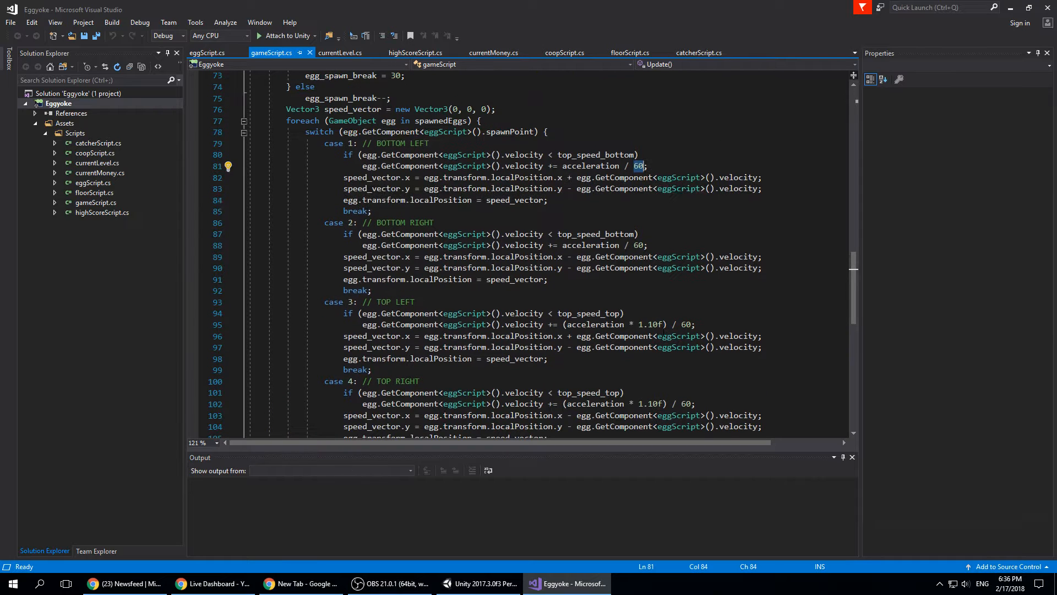
scroll(664, 308, "up", 3)
scroll(508, 133, "up", 3)
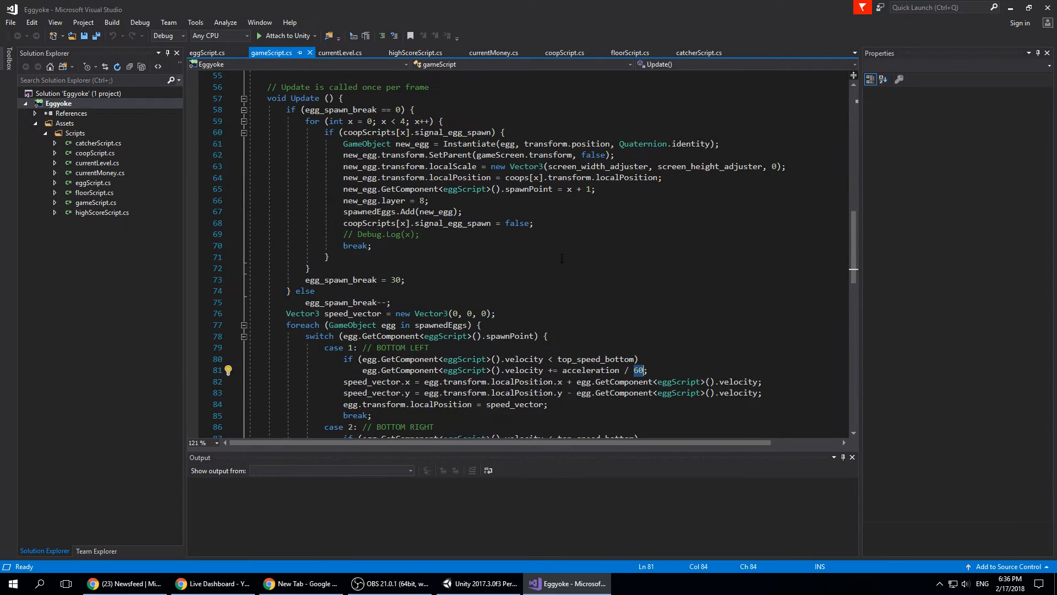
scroll(645, 333, "down", 2)
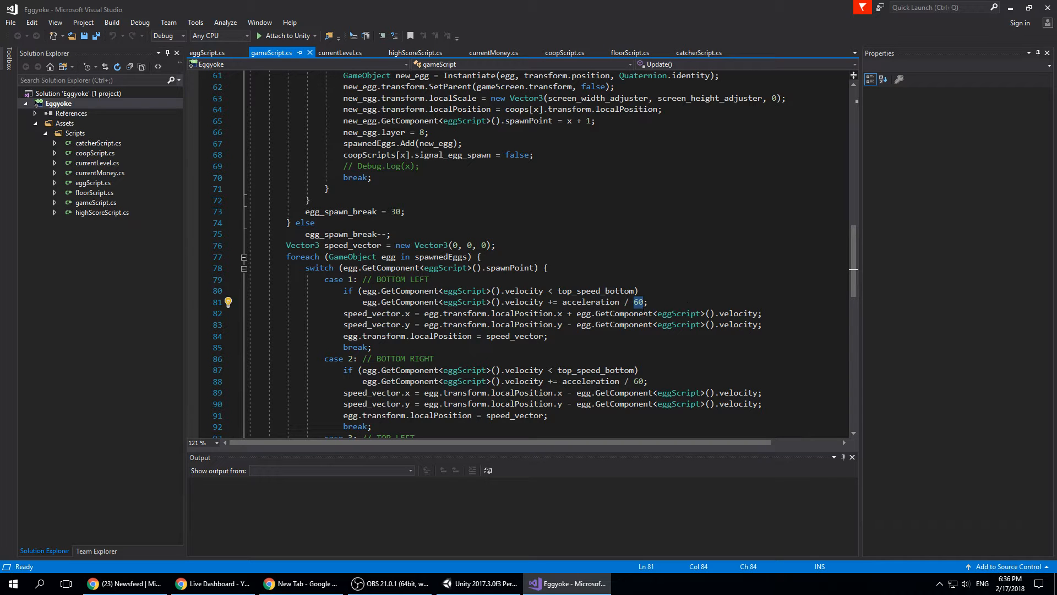
left_click_drag(562, 302, 618, 301)
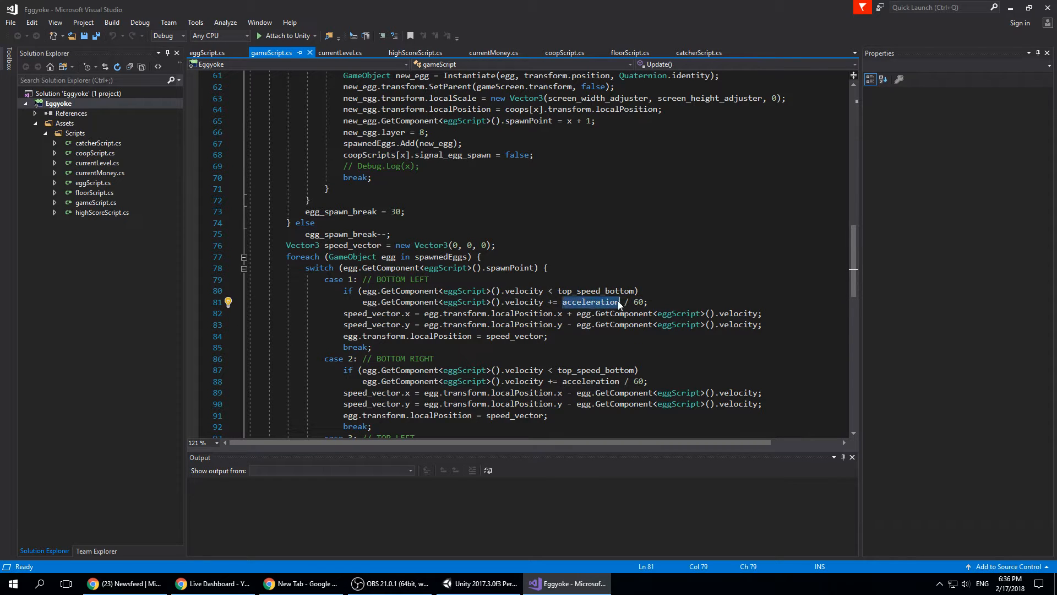
scroll(618, 300, "up", 5)
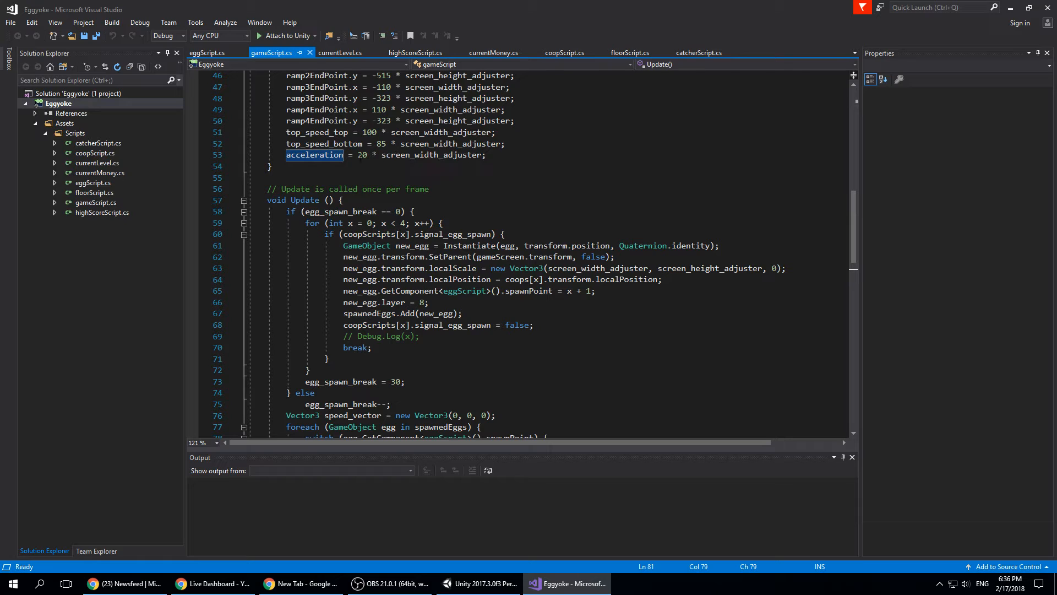
double_click(366, 156)
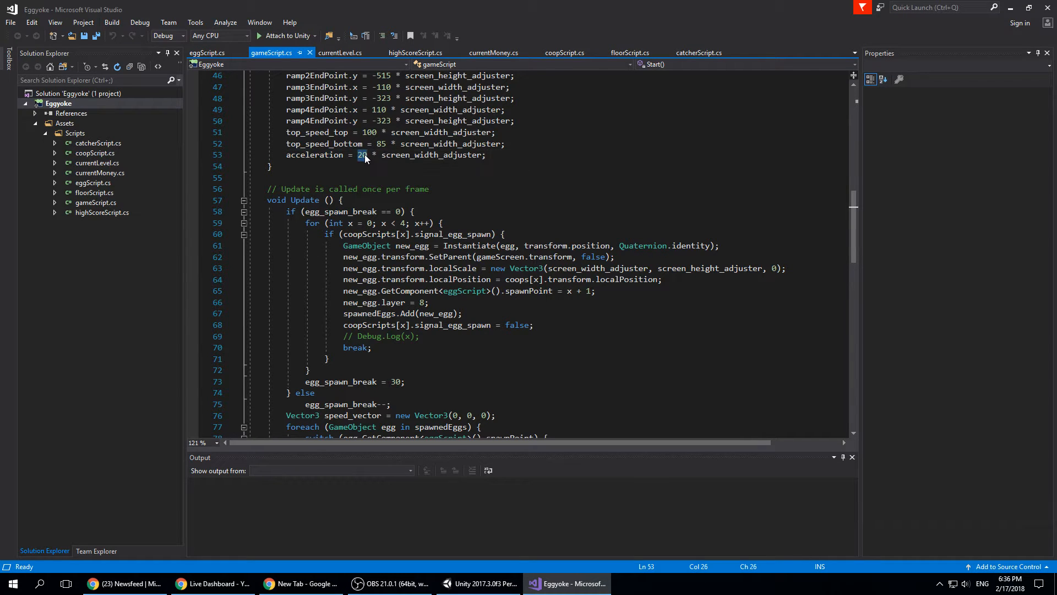
type("5")
key("ctrl+s")
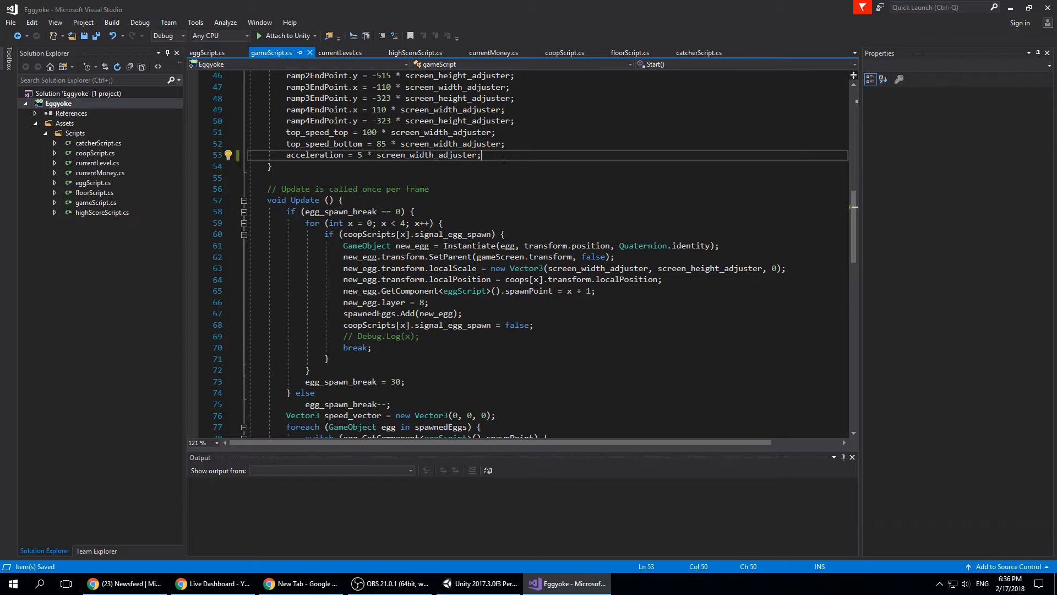
Return to Unity and play the game to check the eggs' rolling speed, ending with play mode stopped.
scroll(582, 311, "down", 7)
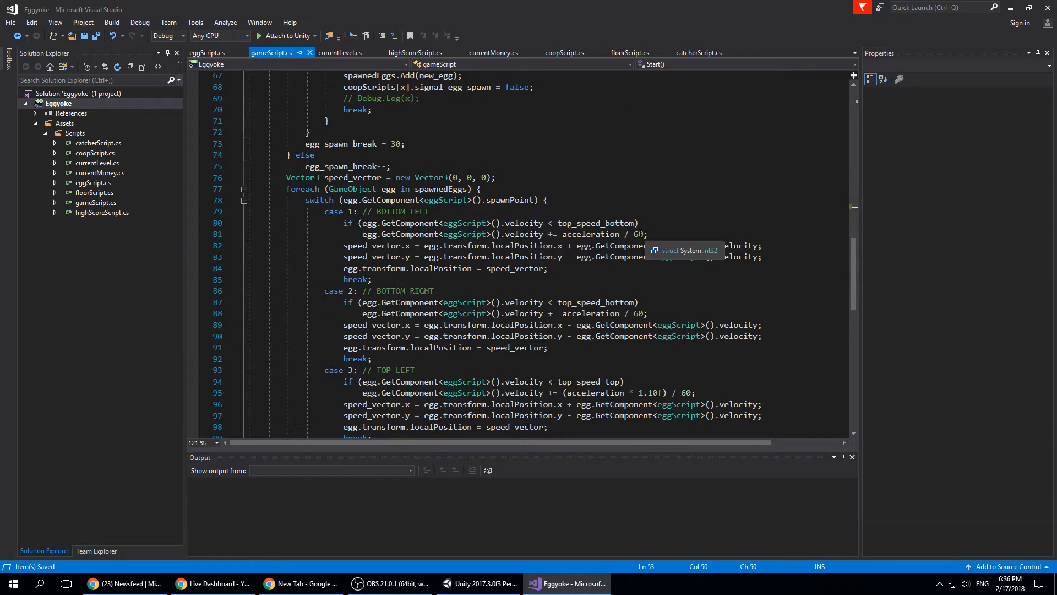
left_click(481, 583)
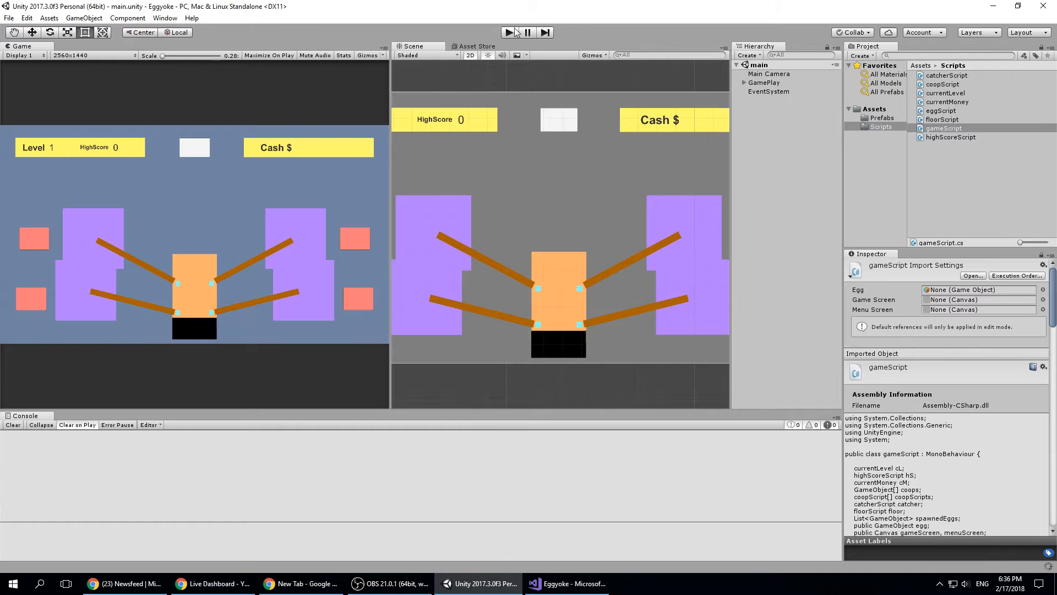
left_click(510, 33)
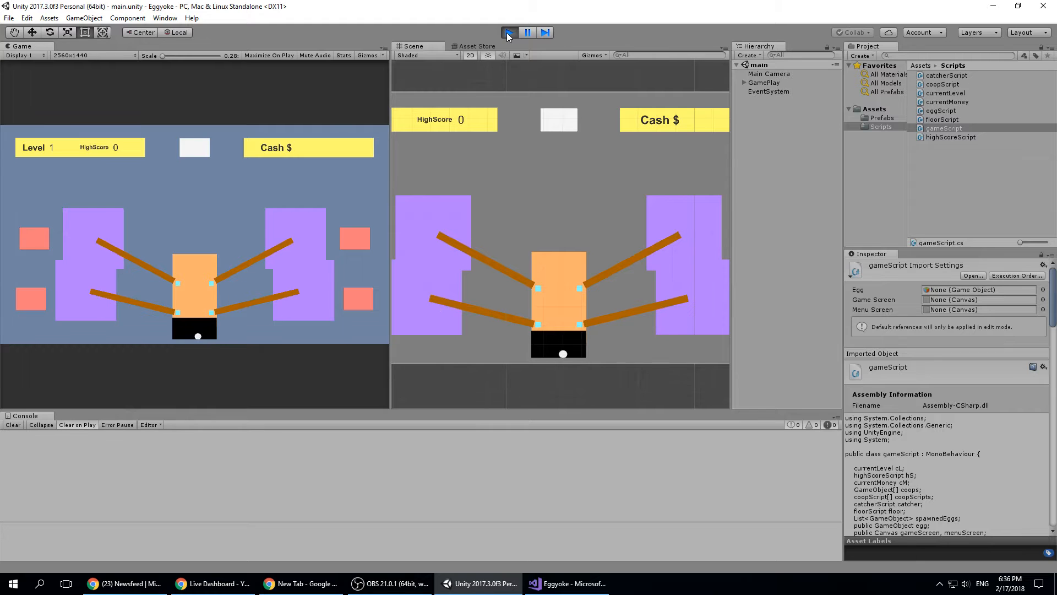
left_click(508, 35)
Back in Visual Studio, lower acceleration in gameScript.cs to 2 * screen_width_adjuster and save the script.
left_click(557, 583)
scroll(521, 253, "up", 9)
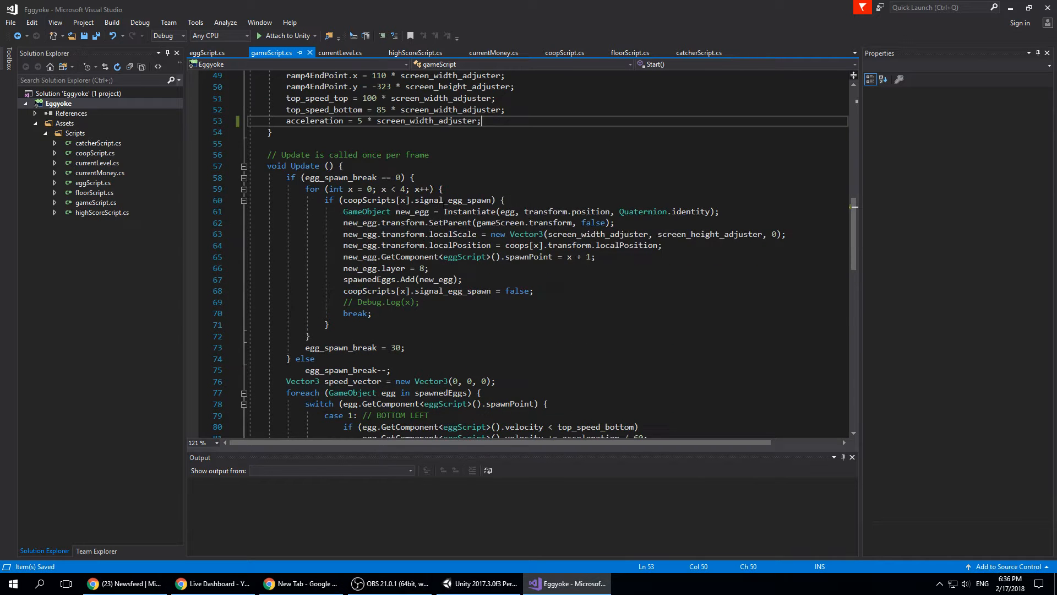
double_click(361, 223)
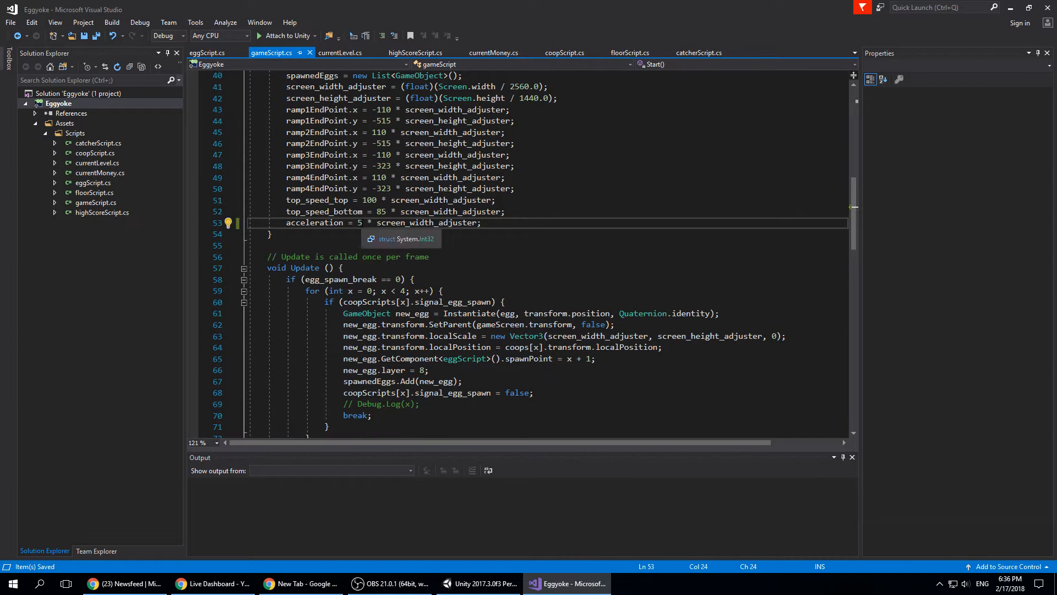
type("2")
key("ctrl+s")
left_click(500, 220)
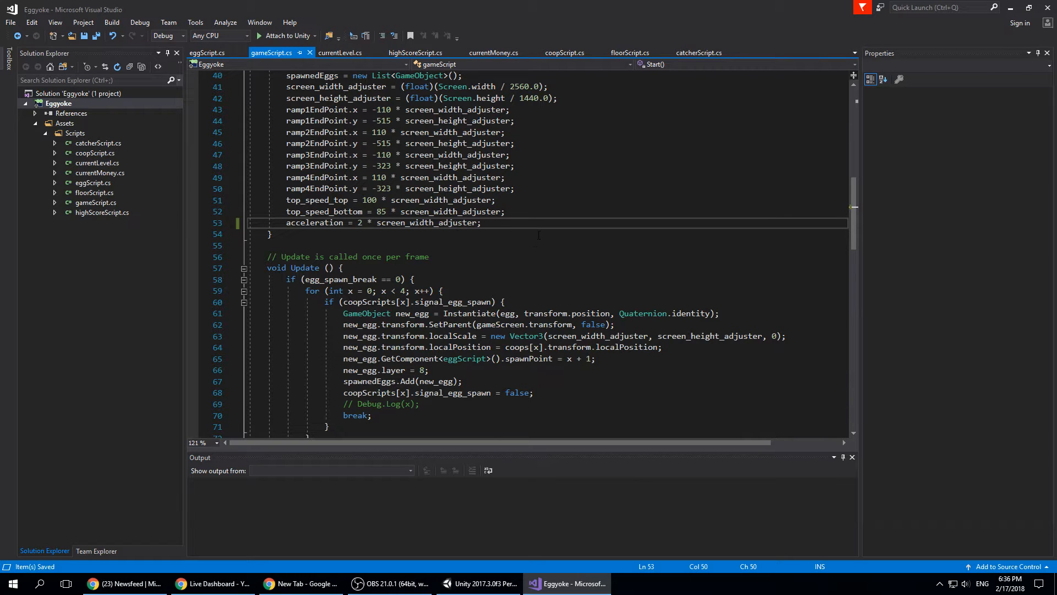
Review the egg velocity code in the spawn point cases, and run the game in Unity to observe the egg movement.
scroll(538, 235, "down", 8)
left_click(664, 269)
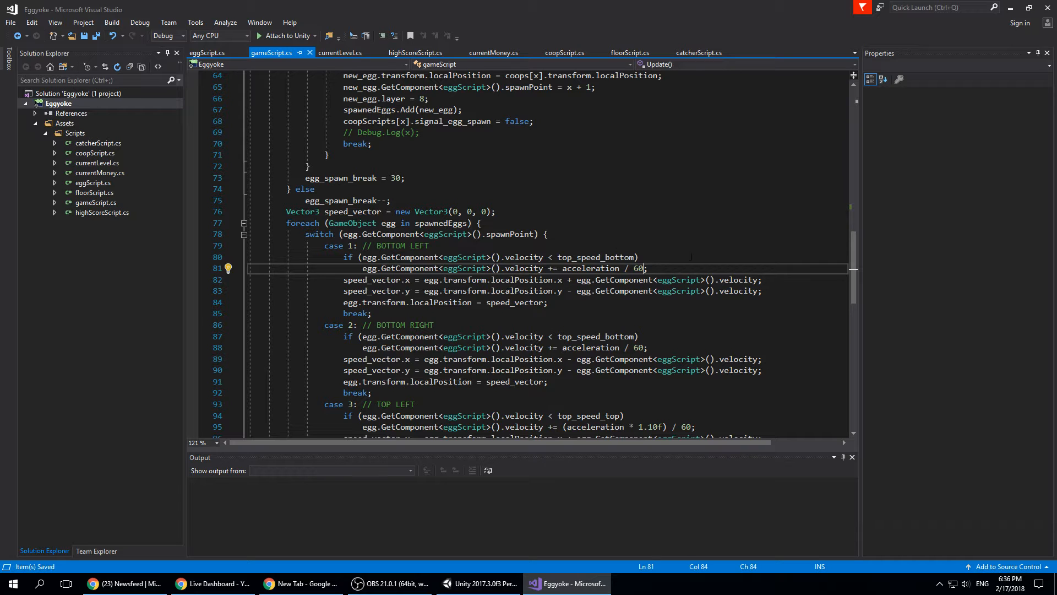
scroll(669, 267, "down", 3)
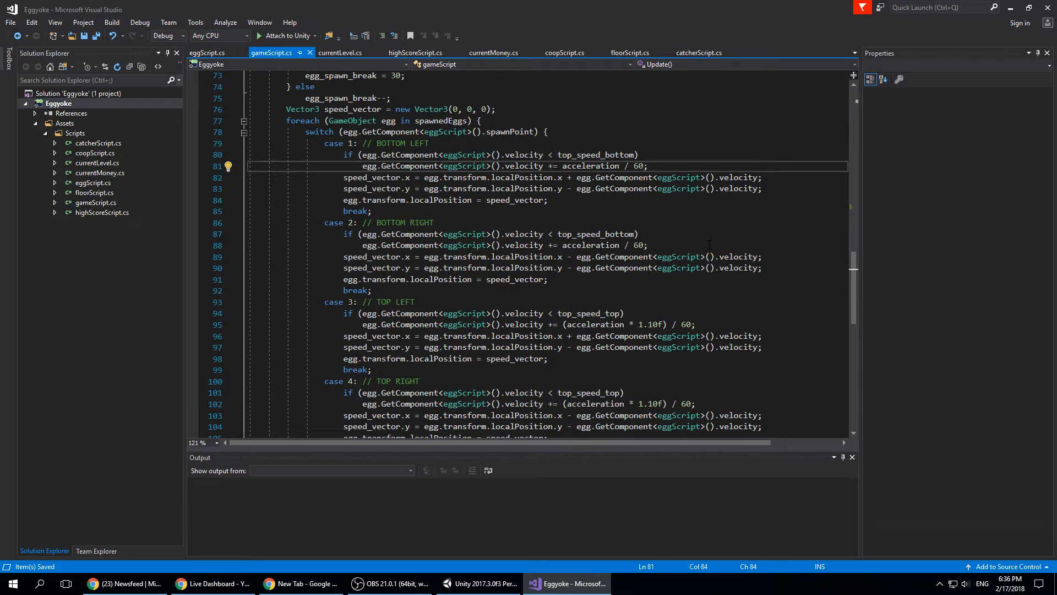
scroll(709, 244, "up", 1)
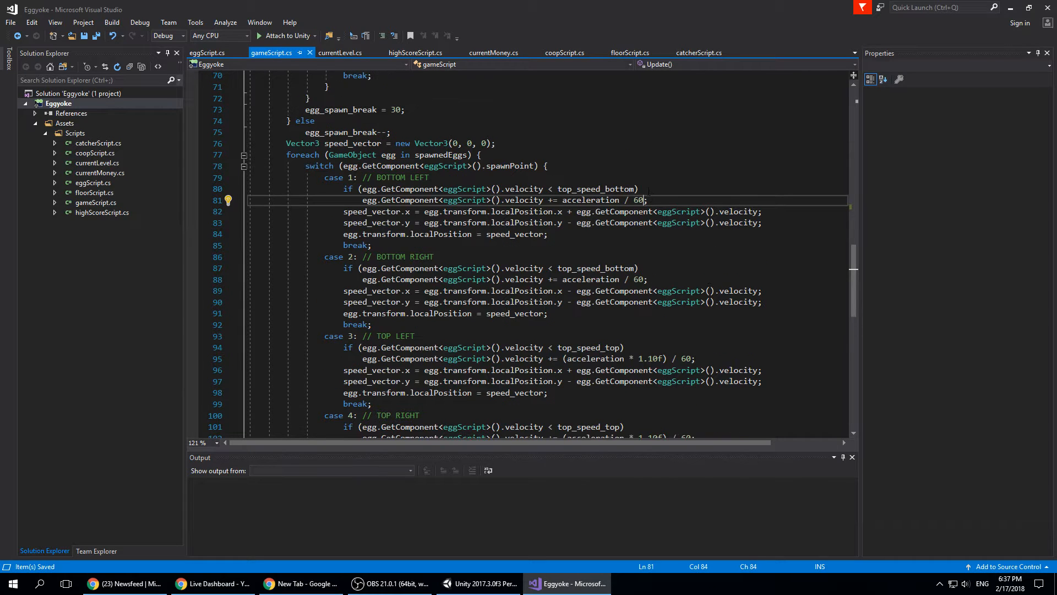
left_click(482, 583)
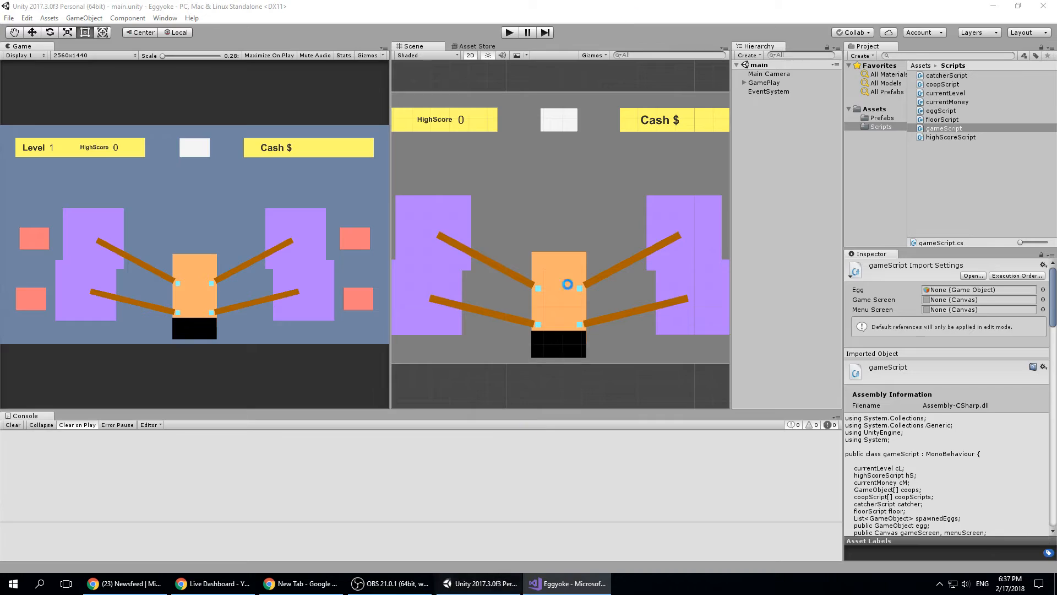
left_click(510, 32)
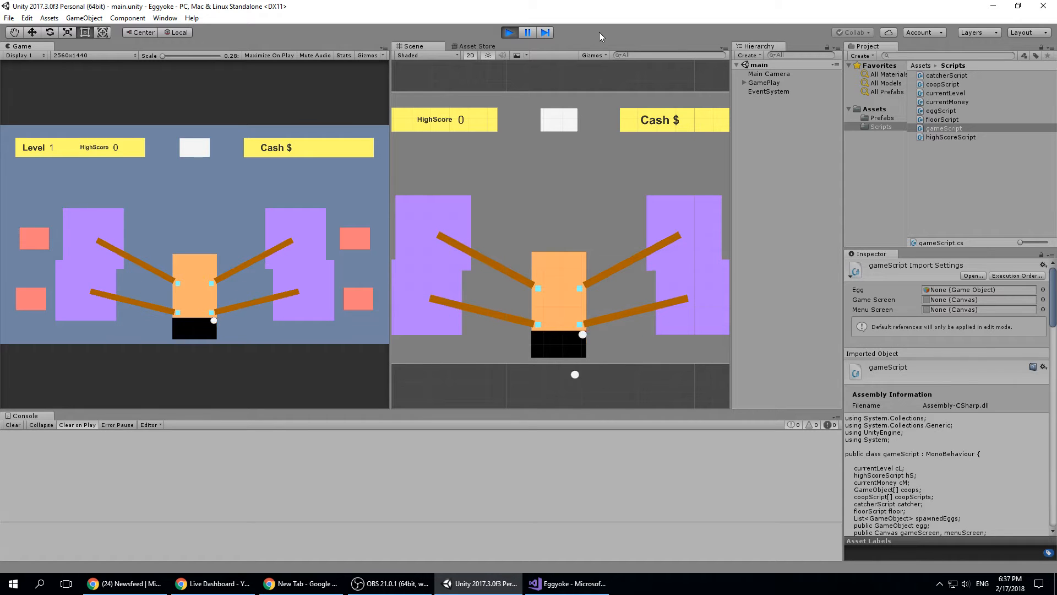
left_click(507, 35)
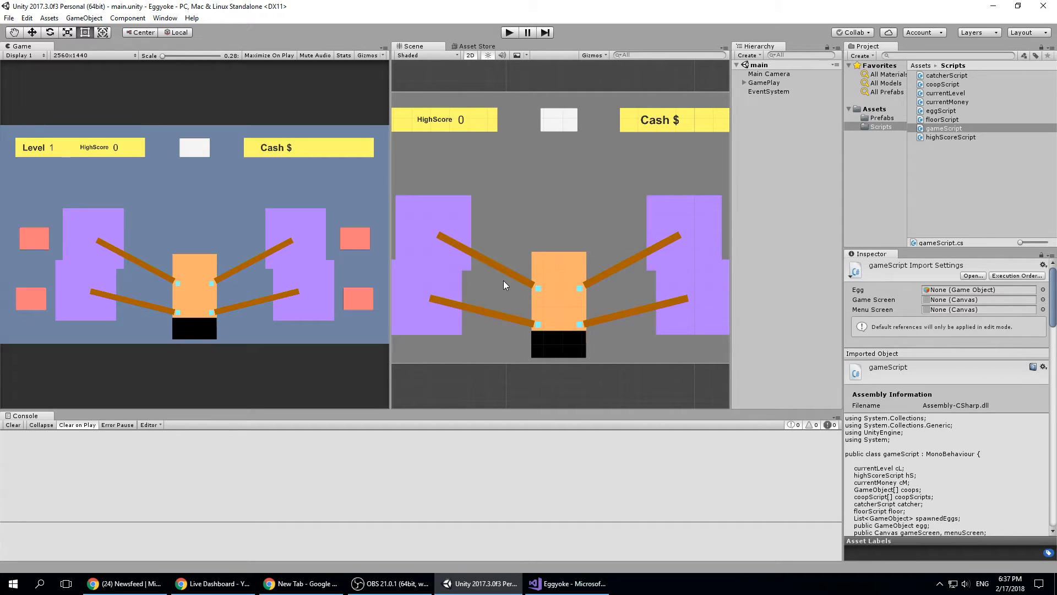
Expand the GamePlay object and inspect the transform positions of ramp4Helper and ramp1Helper.
scroll(562, 304, "up", 3)
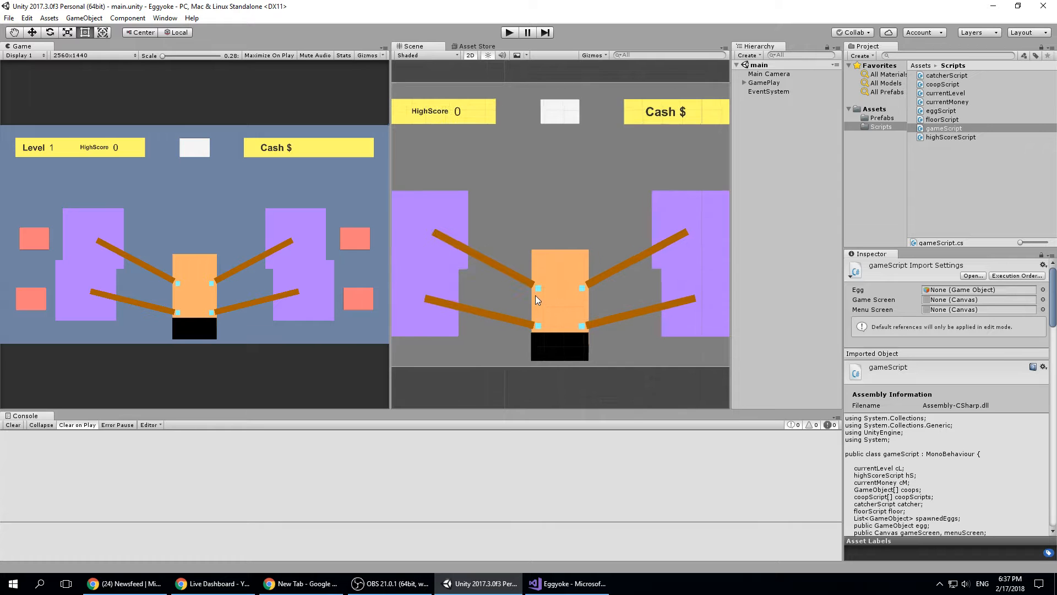
middle_click_drag(584, 293, 584, 293)
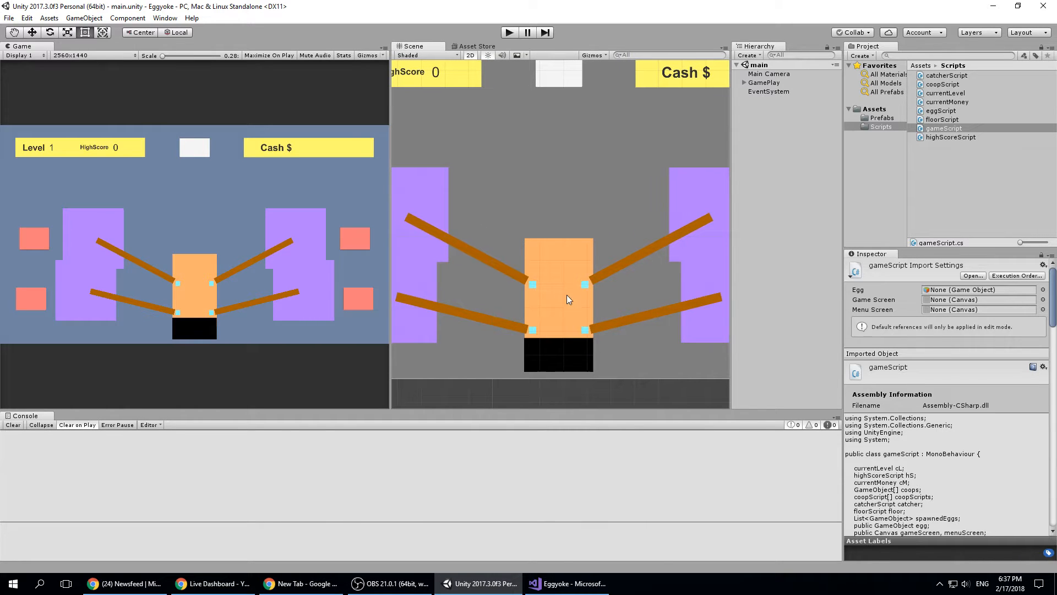
left_click(744, 83)
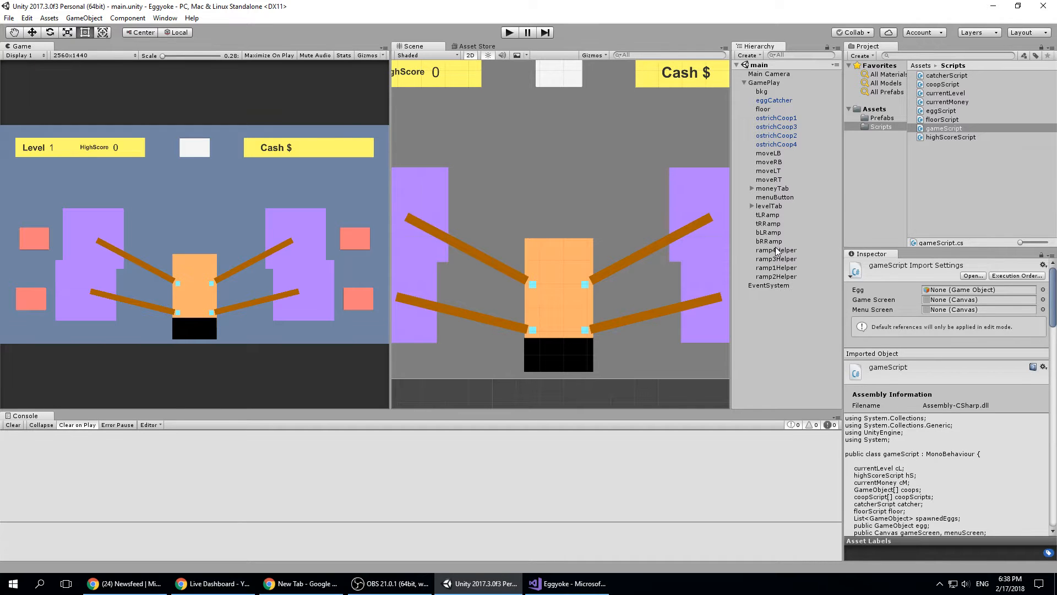
left_click(776, 250)
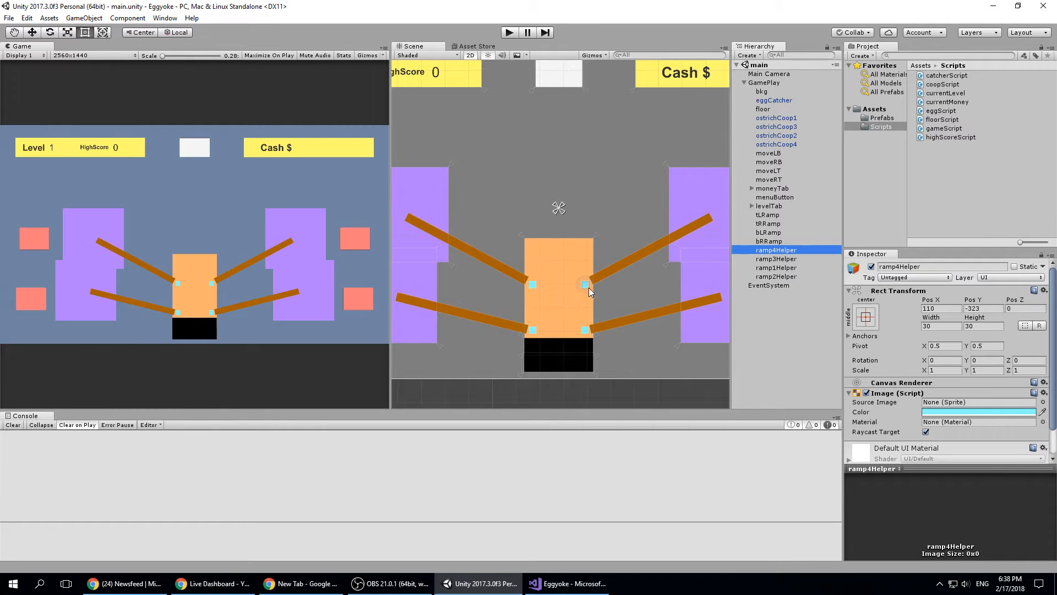
left_click(776, 268)
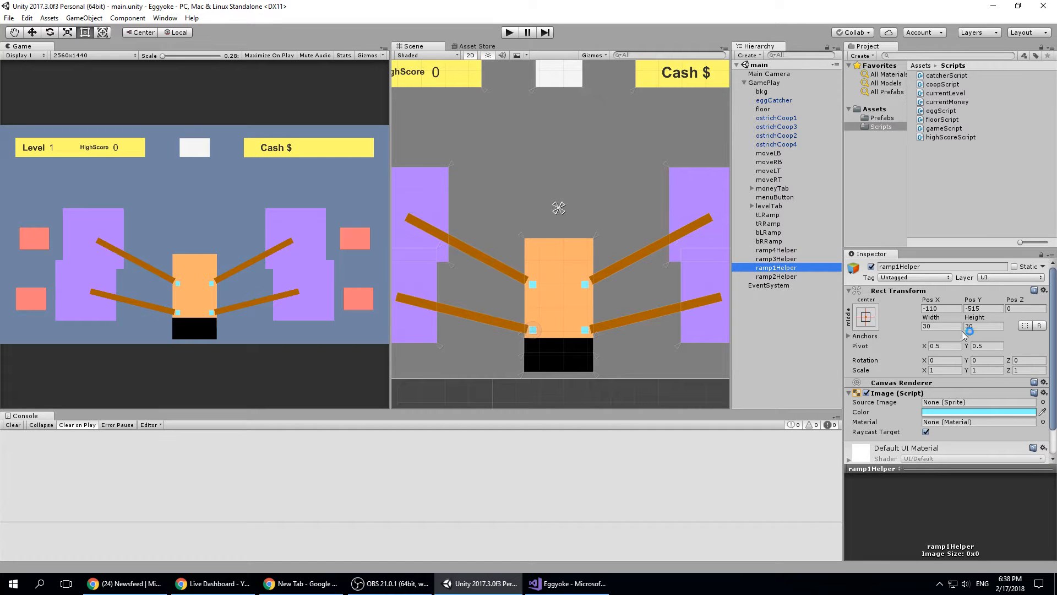
Compare the Rect Transform positions of ramp1Helper, ramp2Helper, ramp3Helper and ramp4Helper.
left_click(785, 278)
left_click(785, 269)
left_click(783, 259)
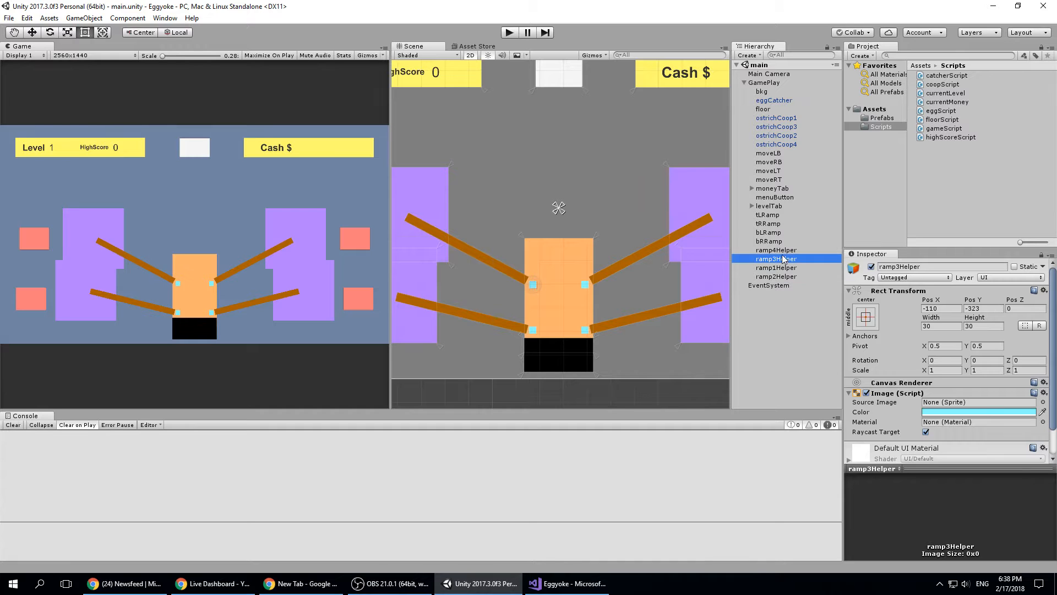
left_click(783, 252)
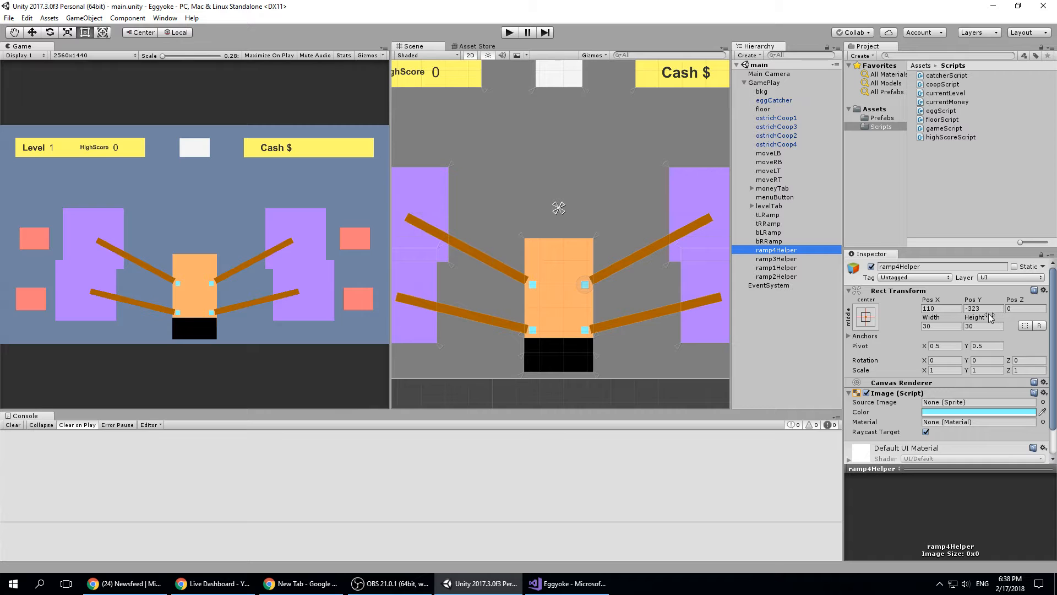
left_click(777, 258)
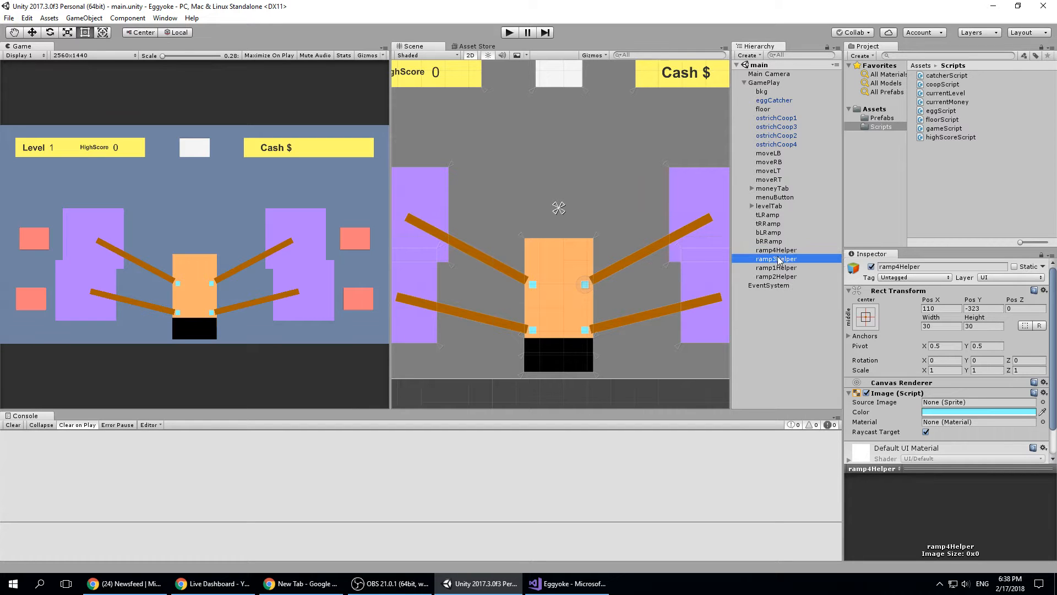
left_click(776, 267)
left_click(778, 276)
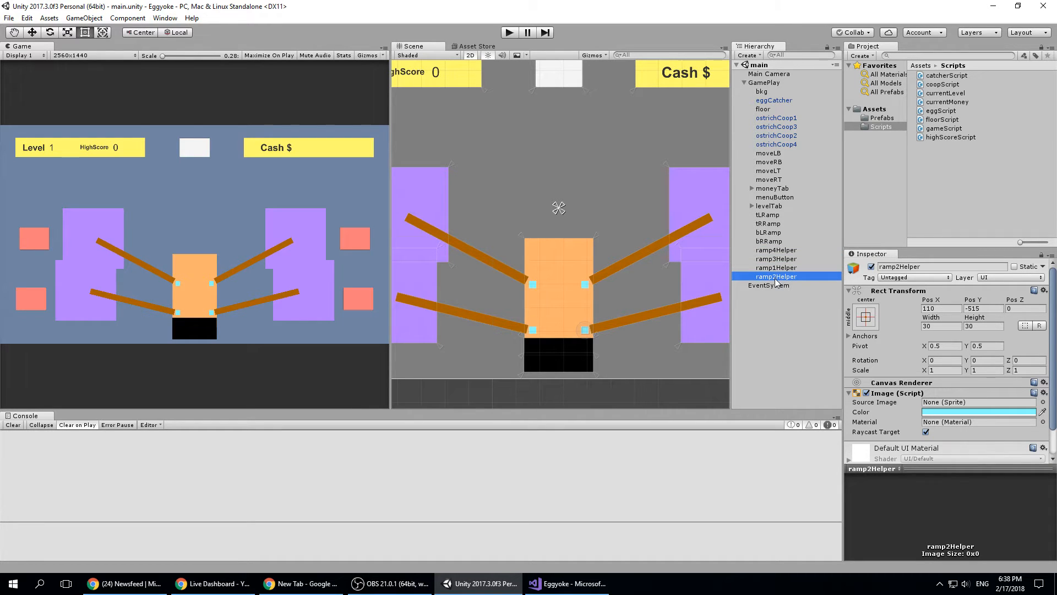
left_click(788, 268)
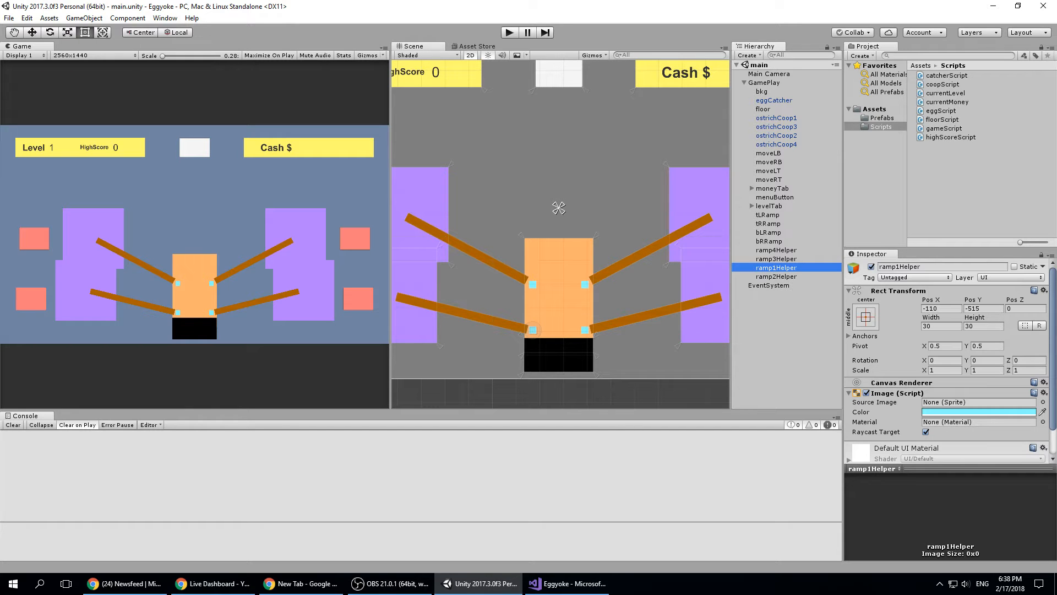
Switch to Visual Studio and review the speed_vector position line in the bottom-left case of gameScript.cs.
left_click(567, 583)
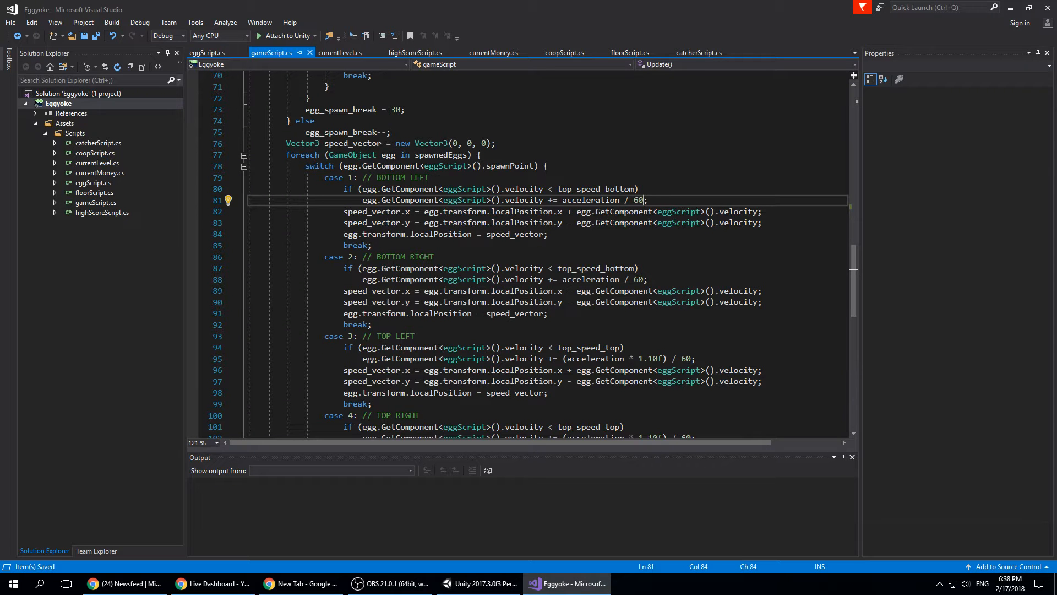
left_click(539, 211)
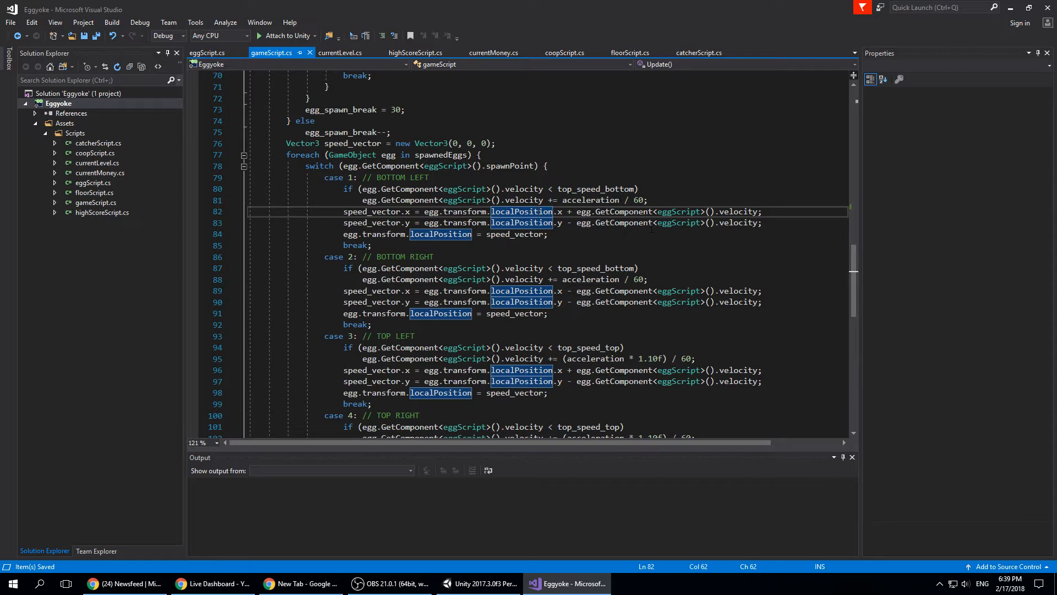
left_click(770, 214)
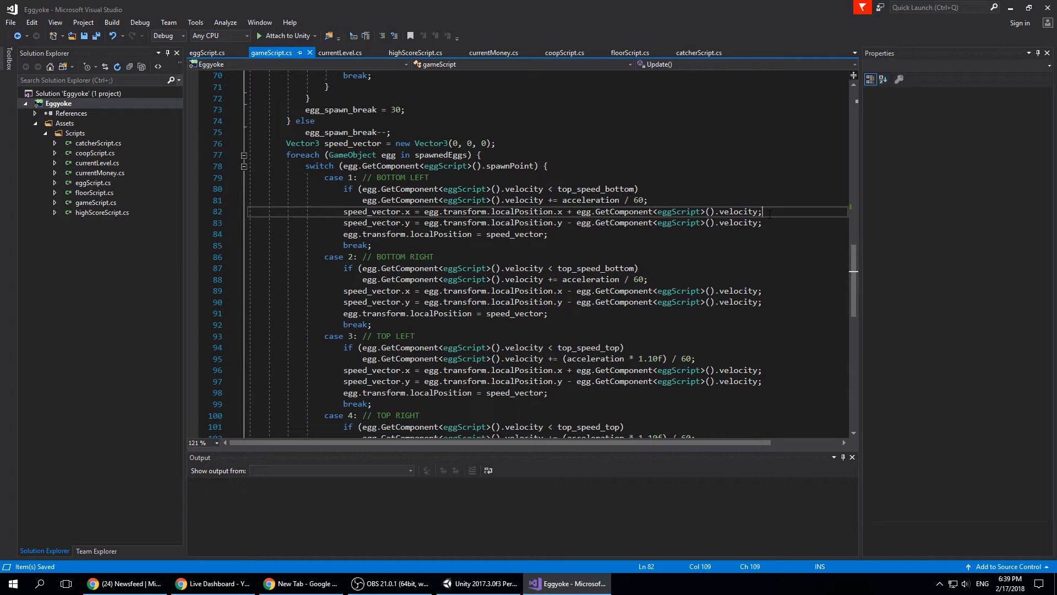
Switch to Chrome, search Google for "unity angle" and read the Vector2.Angle page of the Unity scripting documentation.
left_click(308, 584)
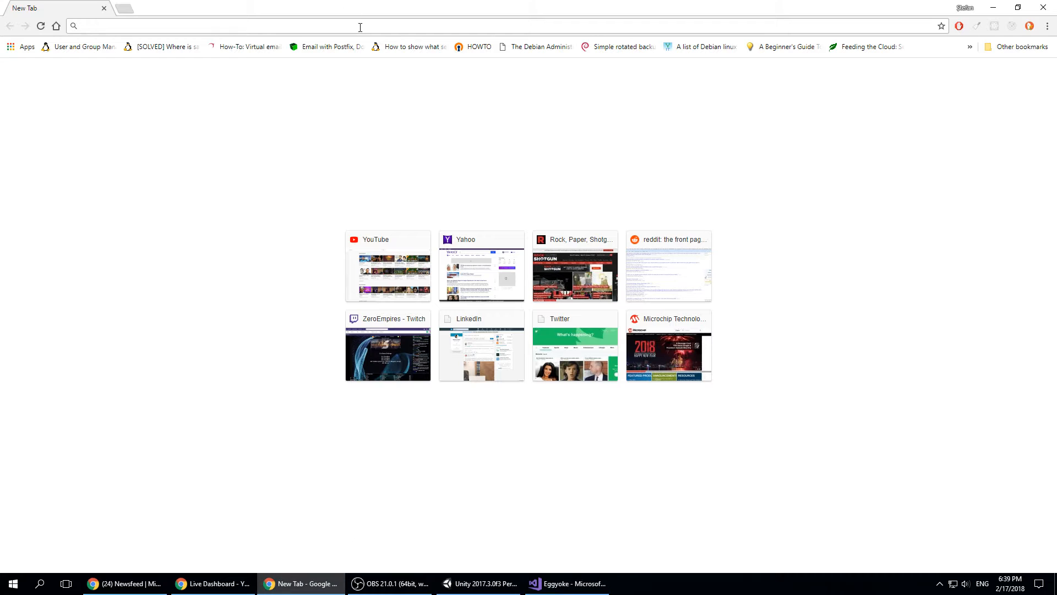
type("google.com")
key("Return")
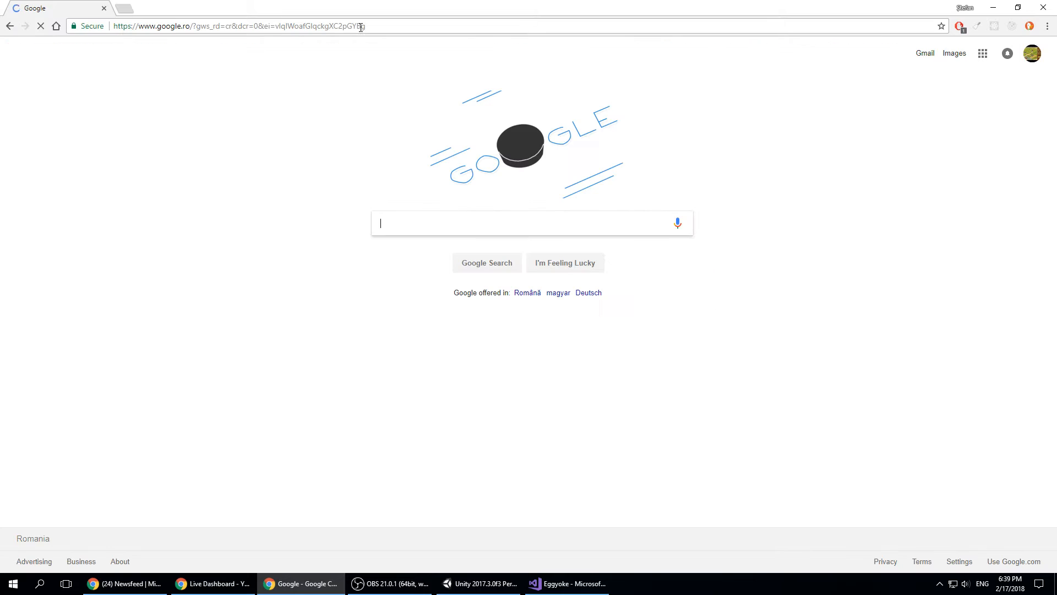
type("univty")
key("BackSpace")
key("BackSpace")
key("BackSpace")
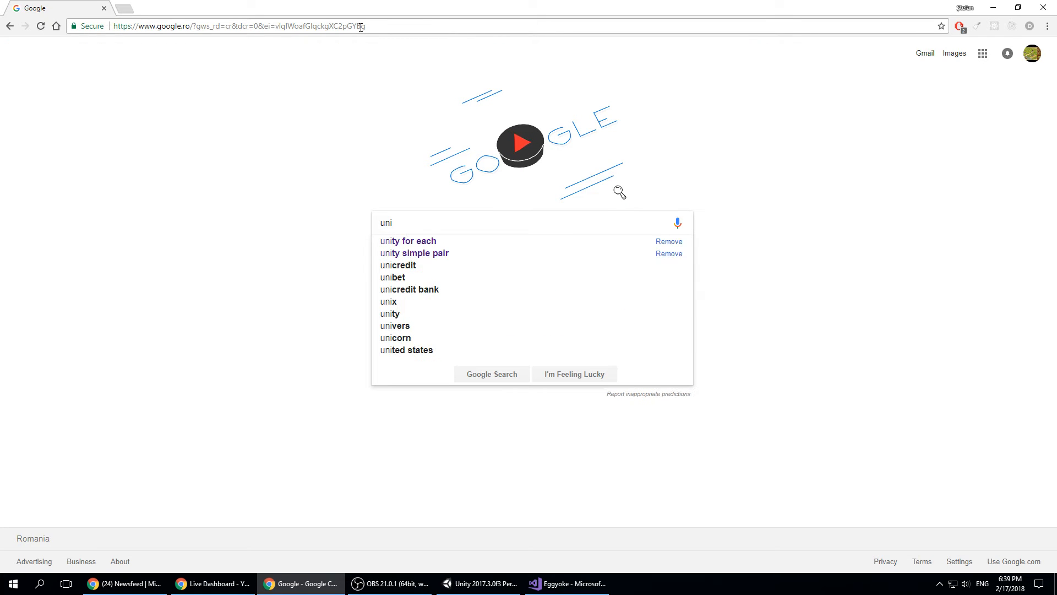
type("ty")
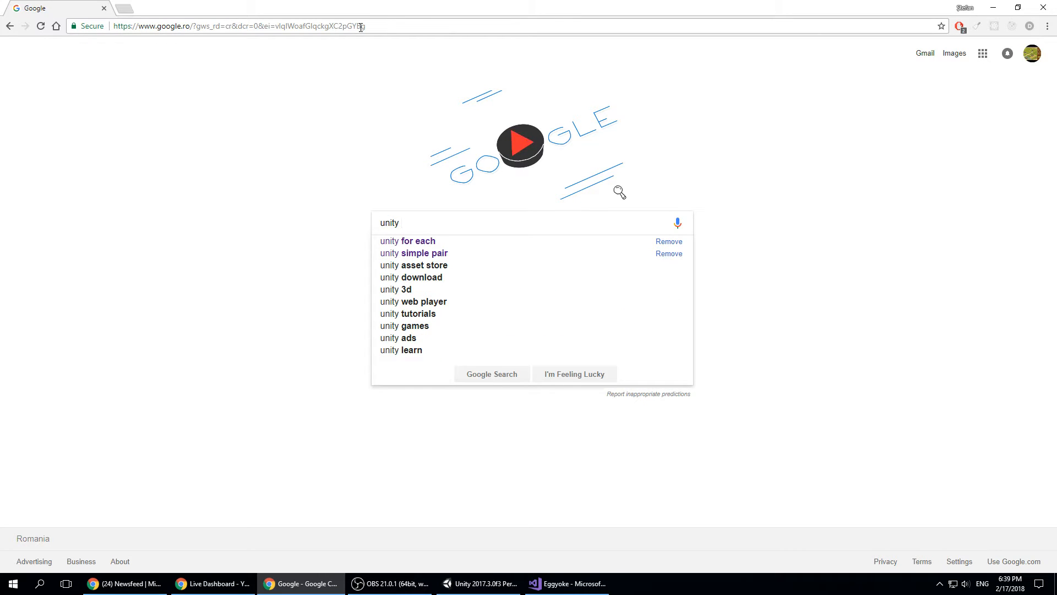
type(" angle")
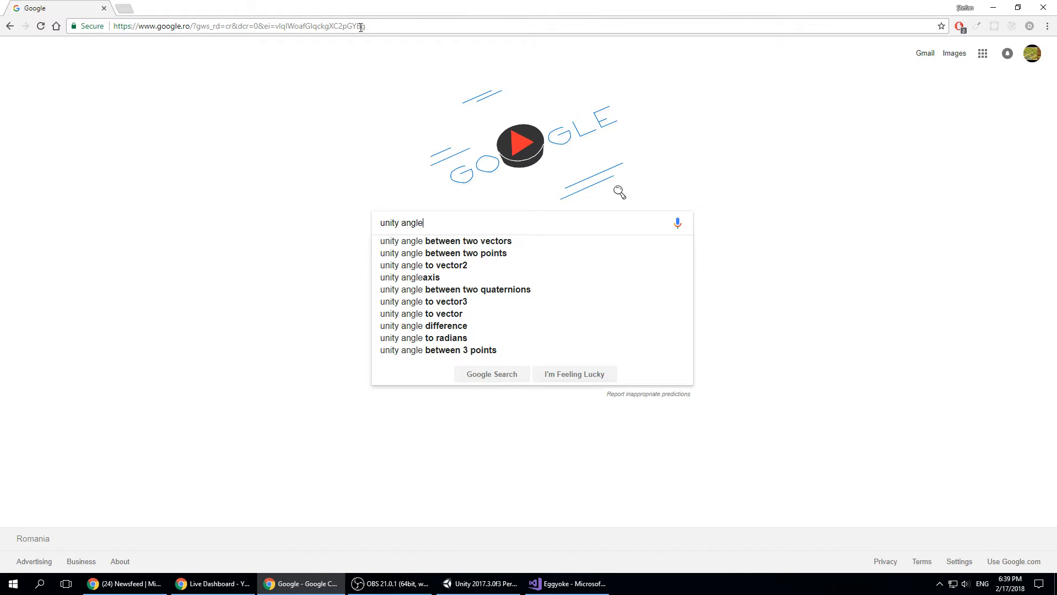
key("Return")
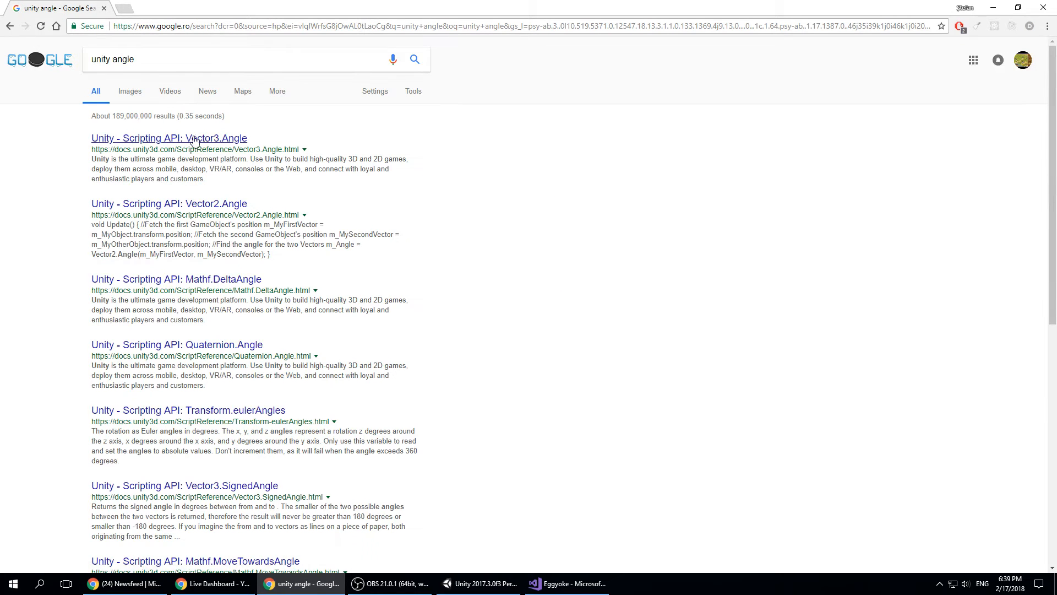
left_click(242, 207)
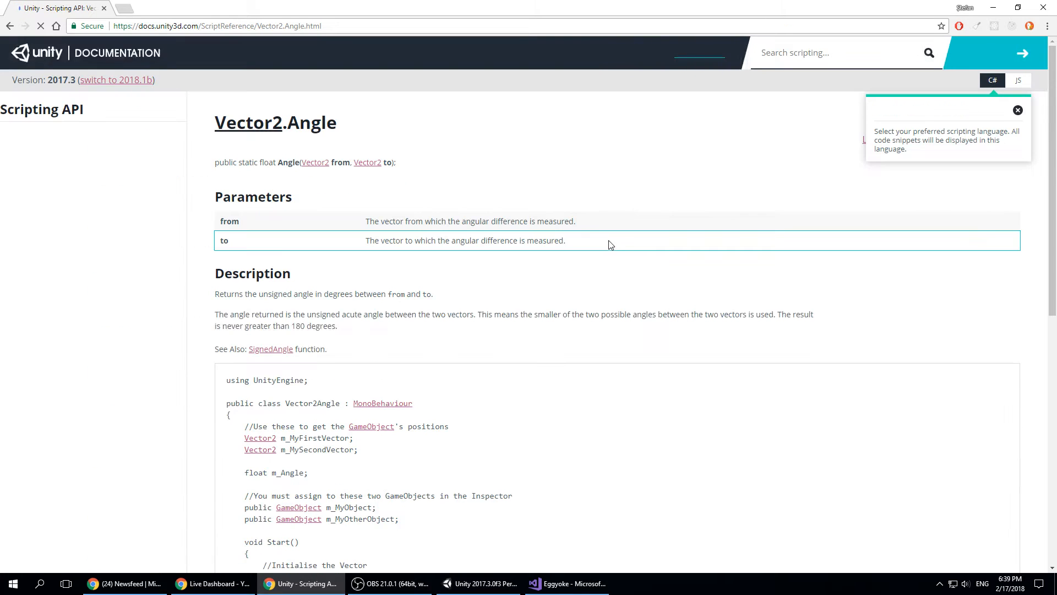
scroll(814, 367, "down", 2)
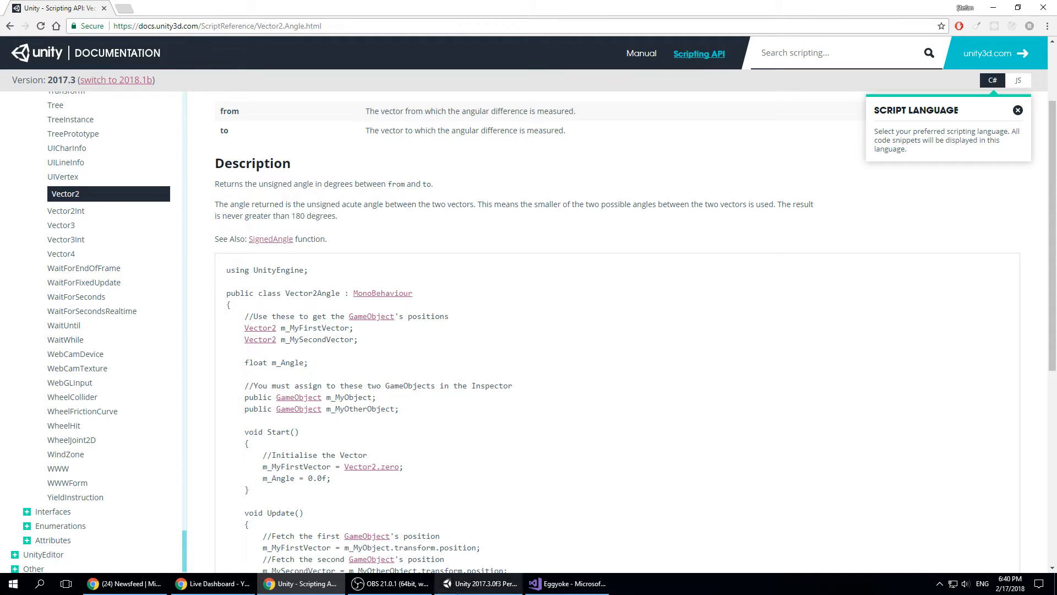
Return to Unity and add a Rigidbody 2D component to the egg prefab.
left_click(479, 583)
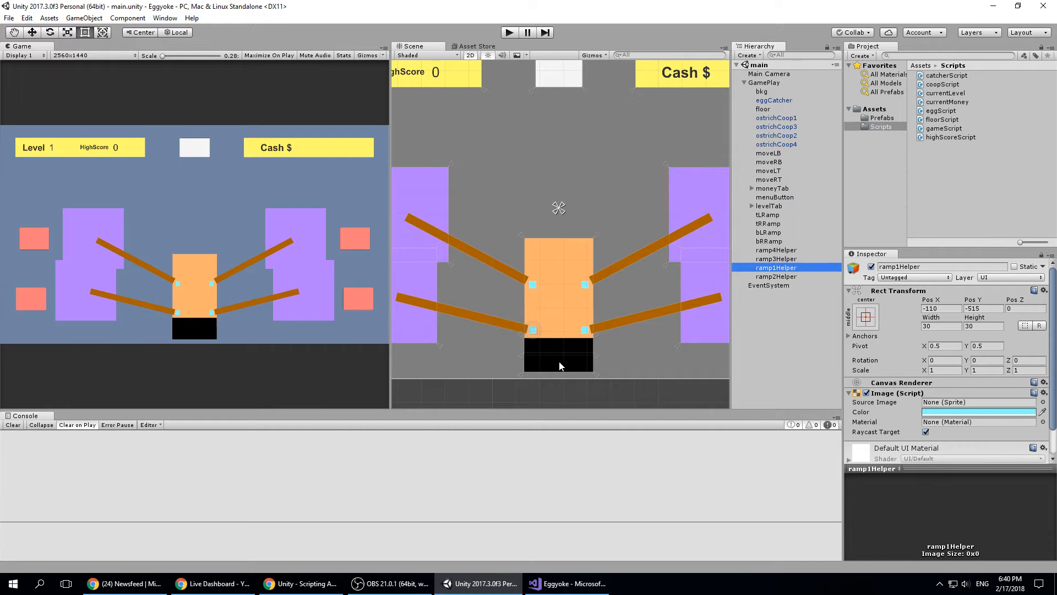
left_click(883, 118)
left_click(932, 75)
scroll(931, 353, "down", 3)
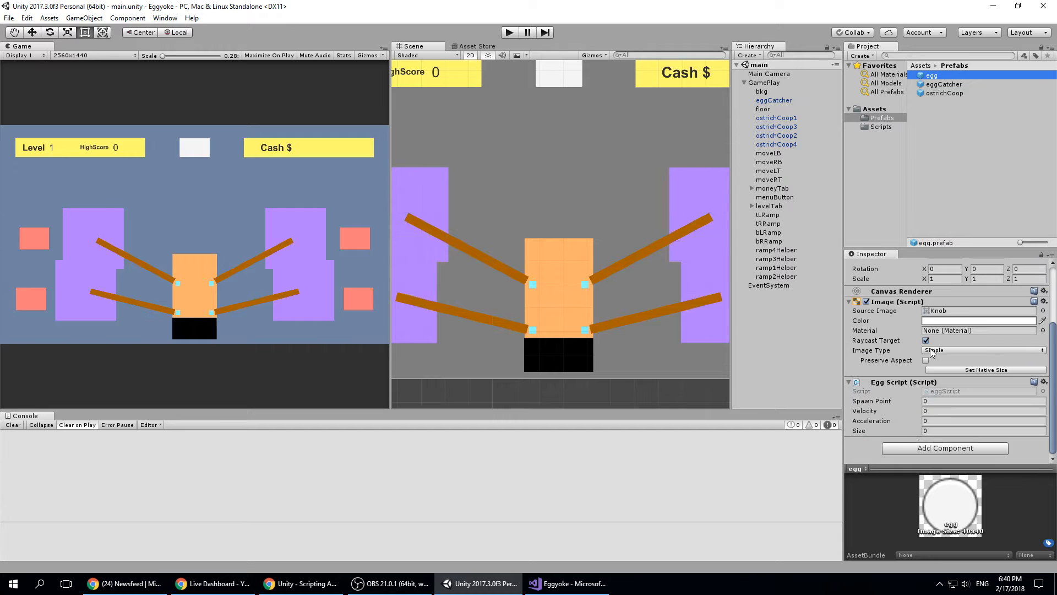
left_click(945, 448)
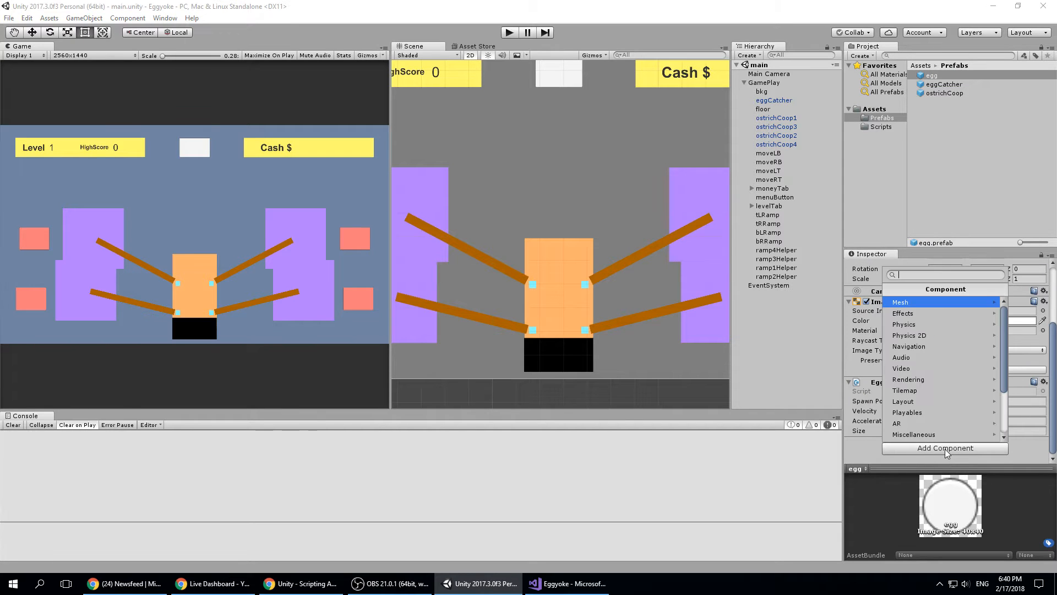
left_click(950, 336)
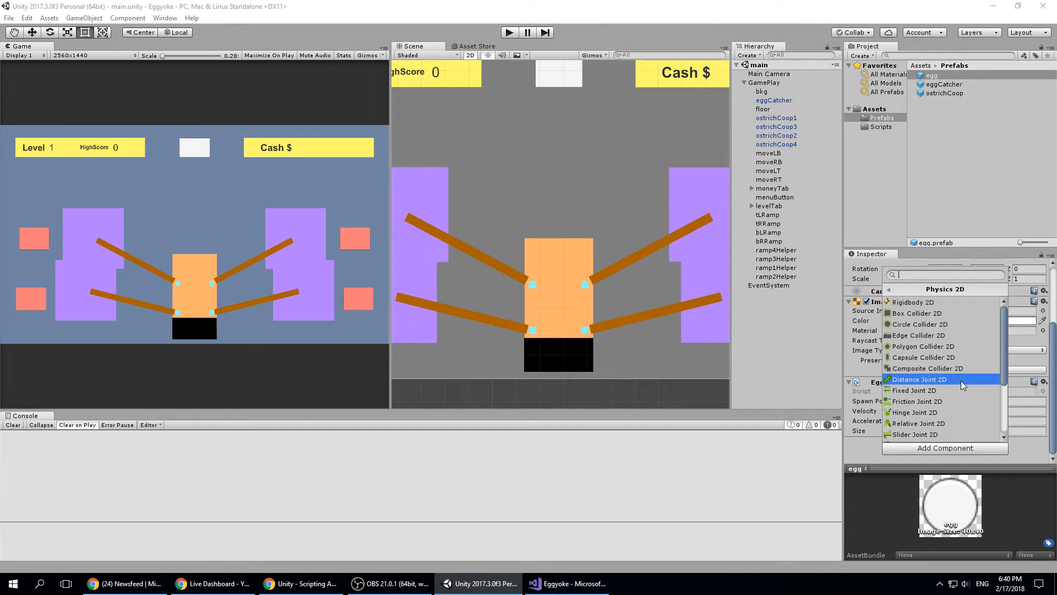
scroll(962, 382, "down", 3)
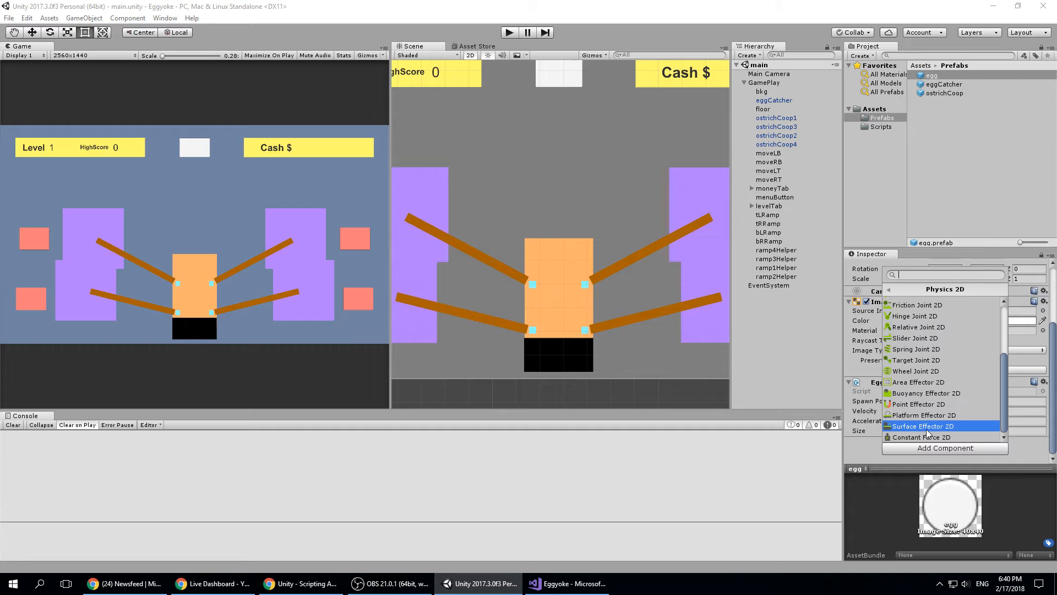
scroll(936, 394, "up", 5)
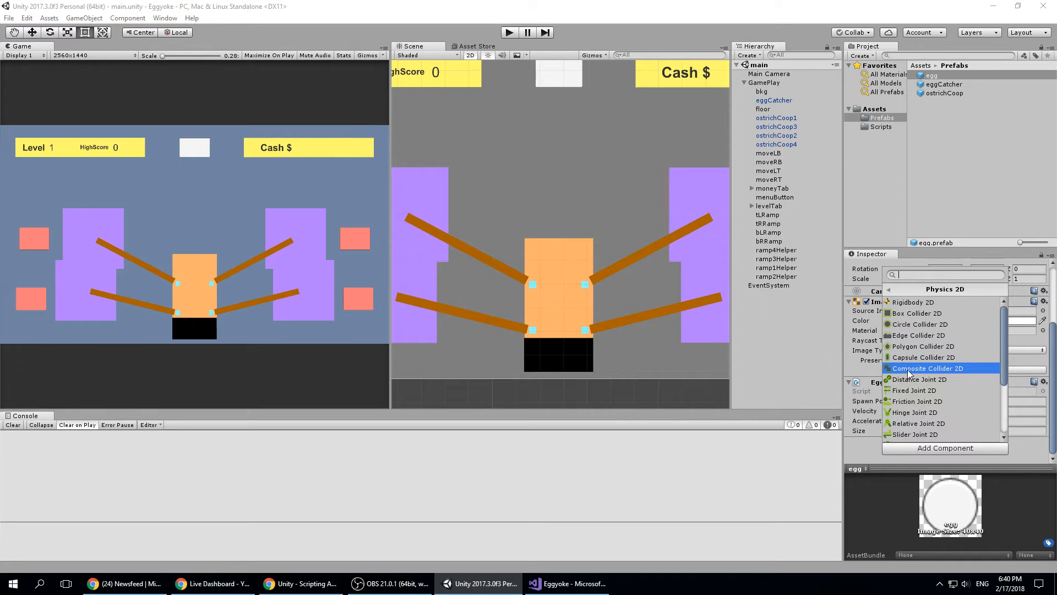
left_click(914, 303)
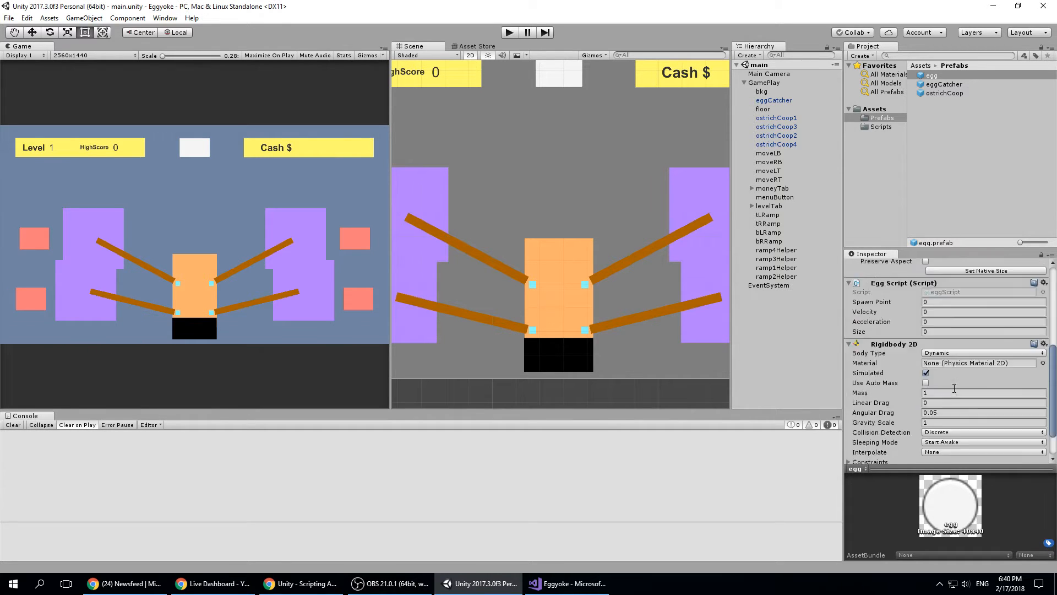
scroll(955, 388, "down", 3)
left_click(1039, 320)
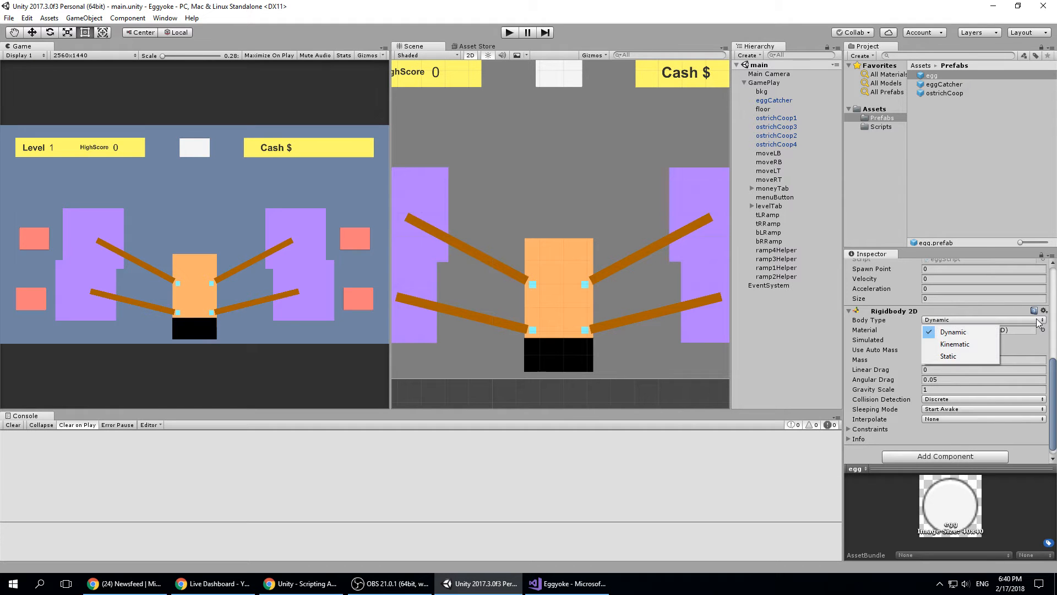
left_click(1035, 344)
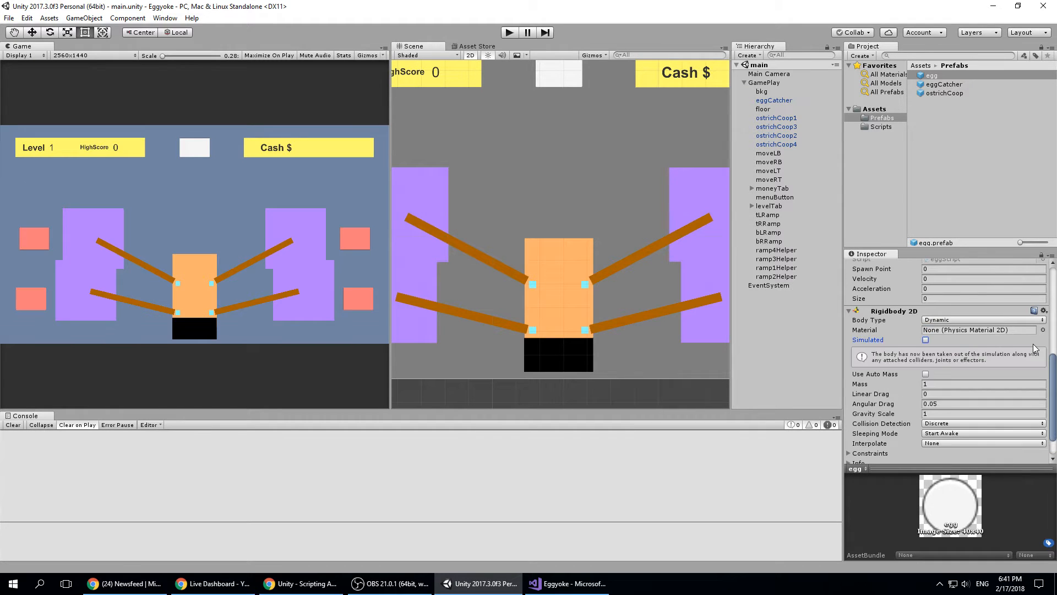
left_click(1033, 345)
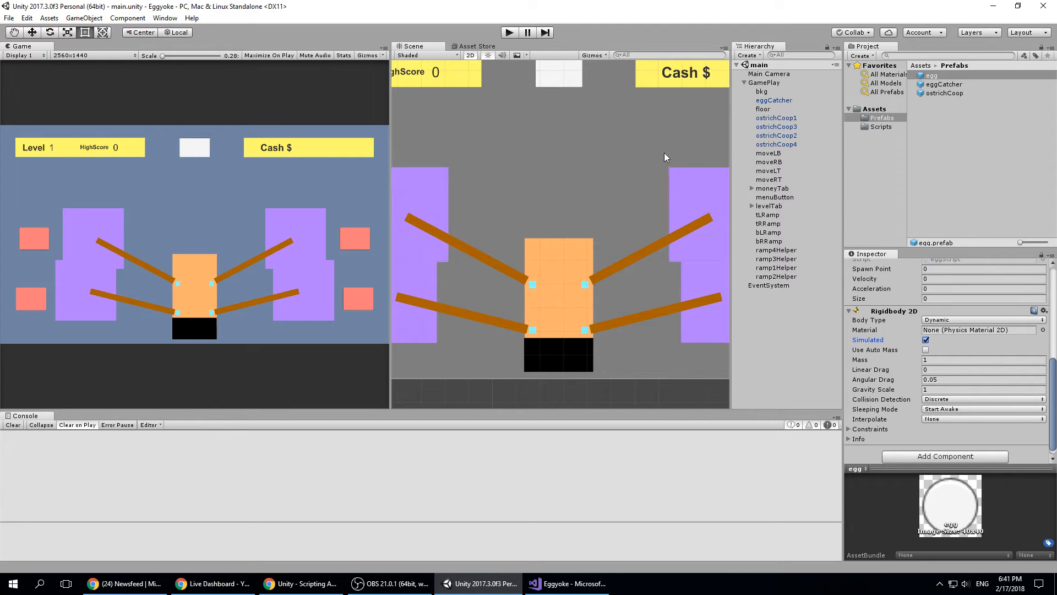
Run the game to observe how the eggs move with the Rigidbody 2D attached, and stop play mode.
scroll(522, 115, "down", 3)
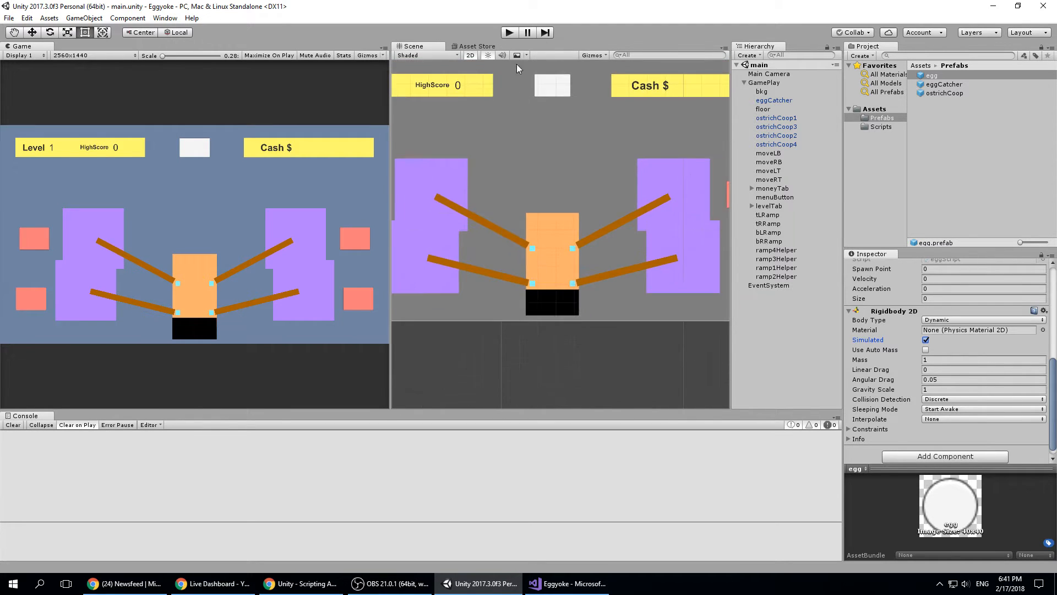
left_click(508, 33)
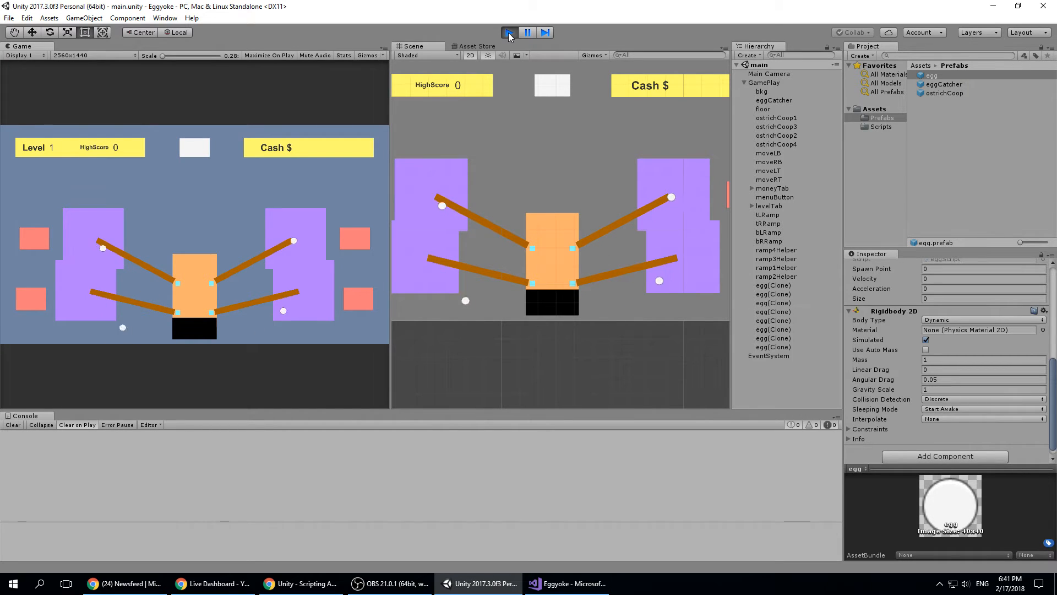
left_click(508, 34)
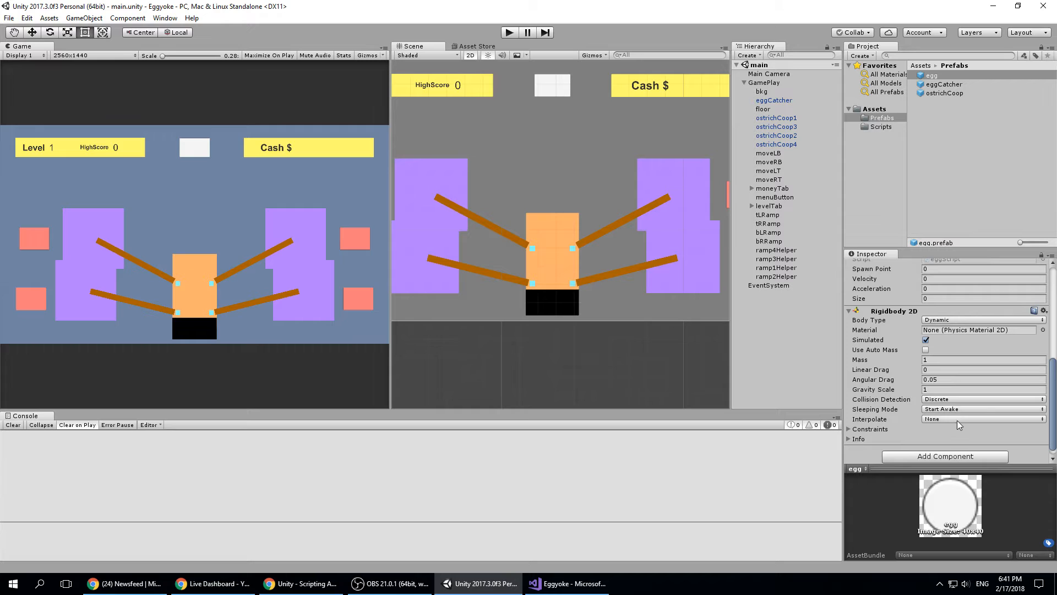
Review the egg prefab's component settings and remove its Rigidbody 2D component.
scroll(961, 414, "up", 5)
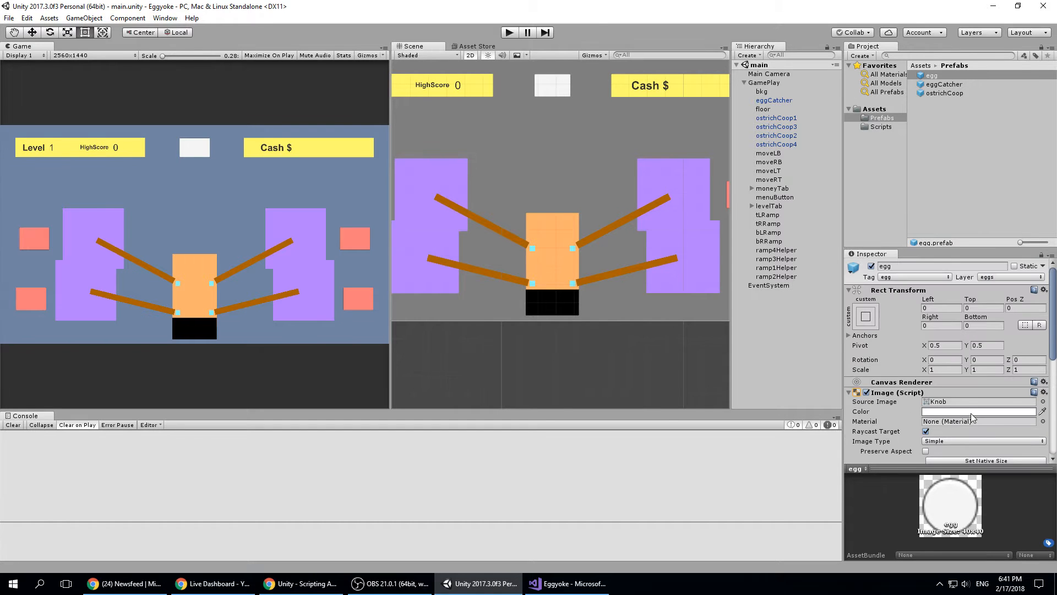
scroll(971, 414, "down", 4)
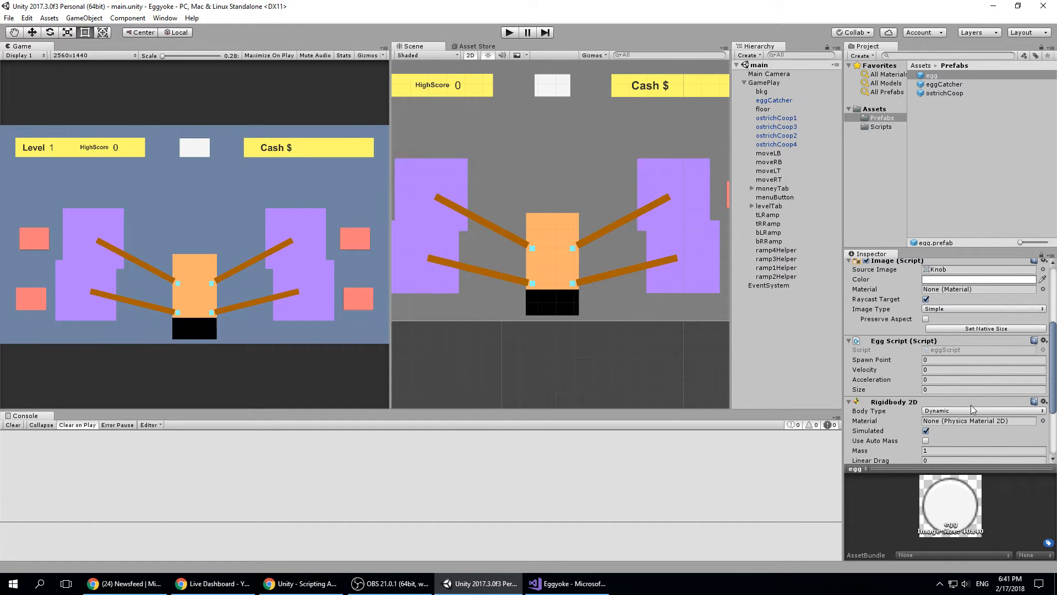
scroll(976, 406, "down", 1)
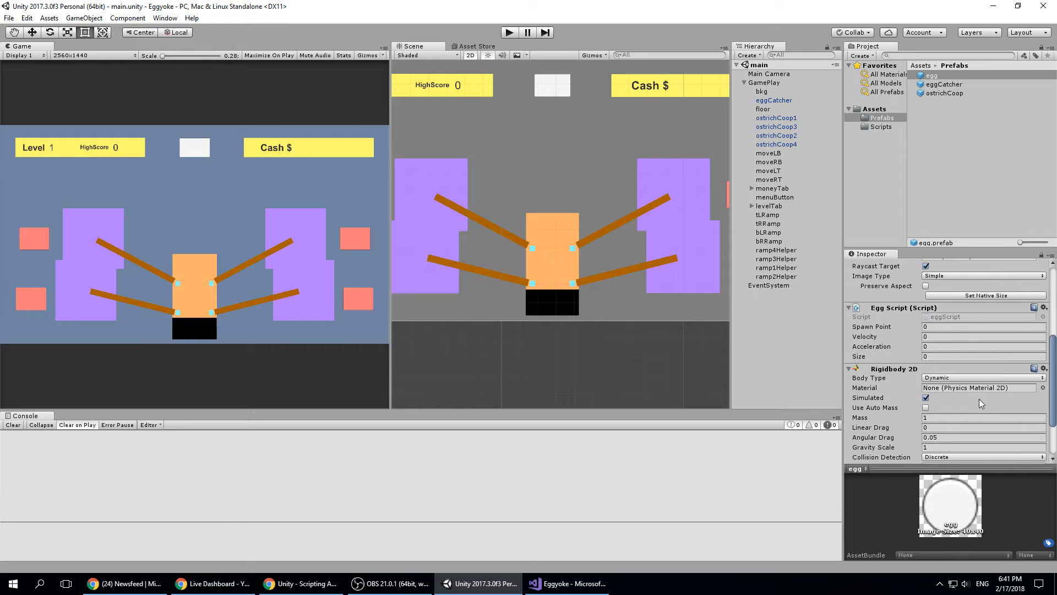
scroll(979, 398, "down", 2)
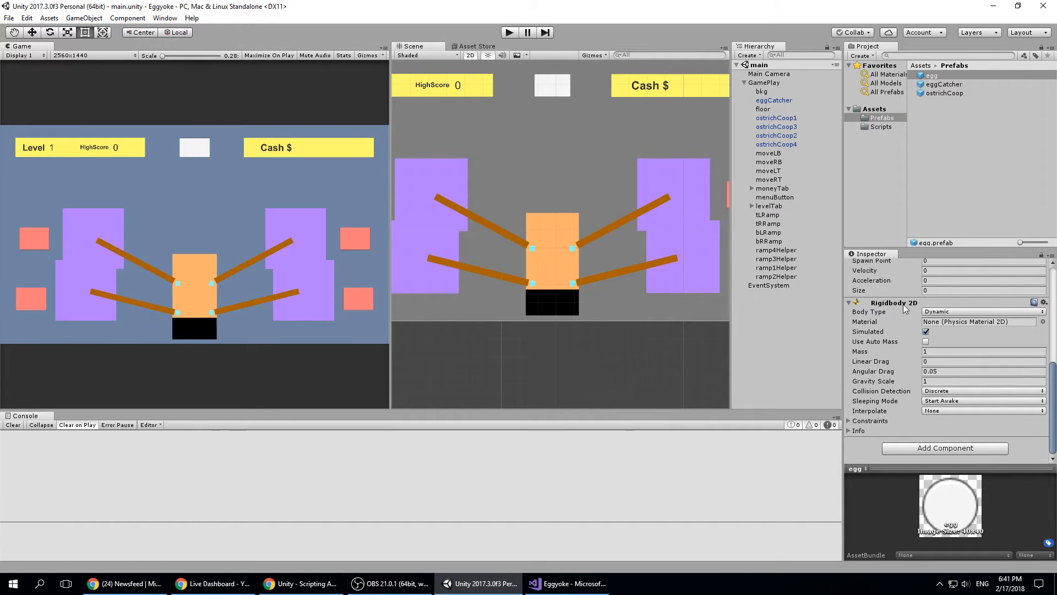
left_click(1045, 303)
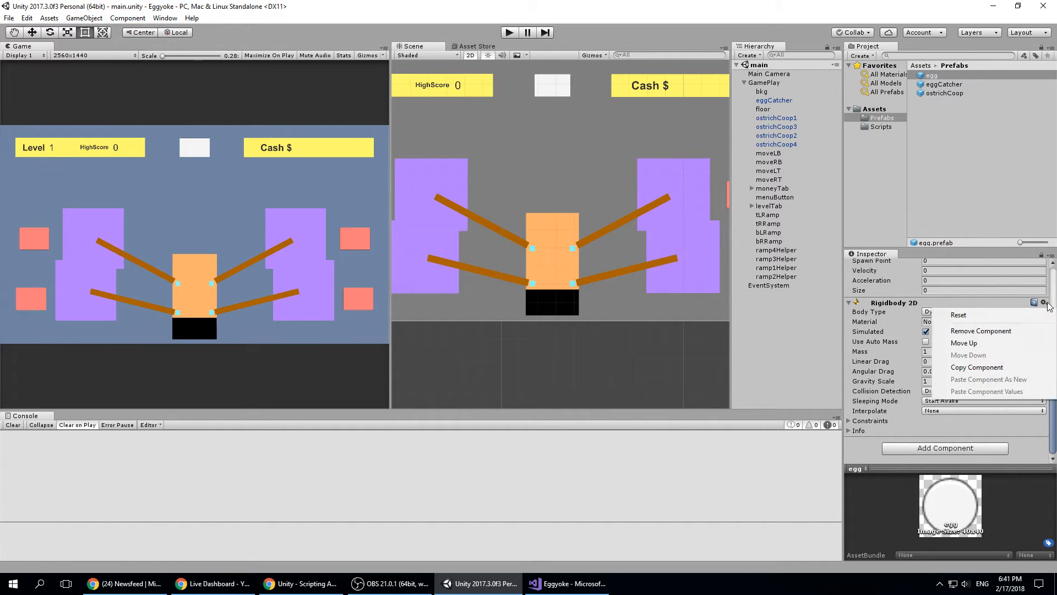
left_click(984, 331)
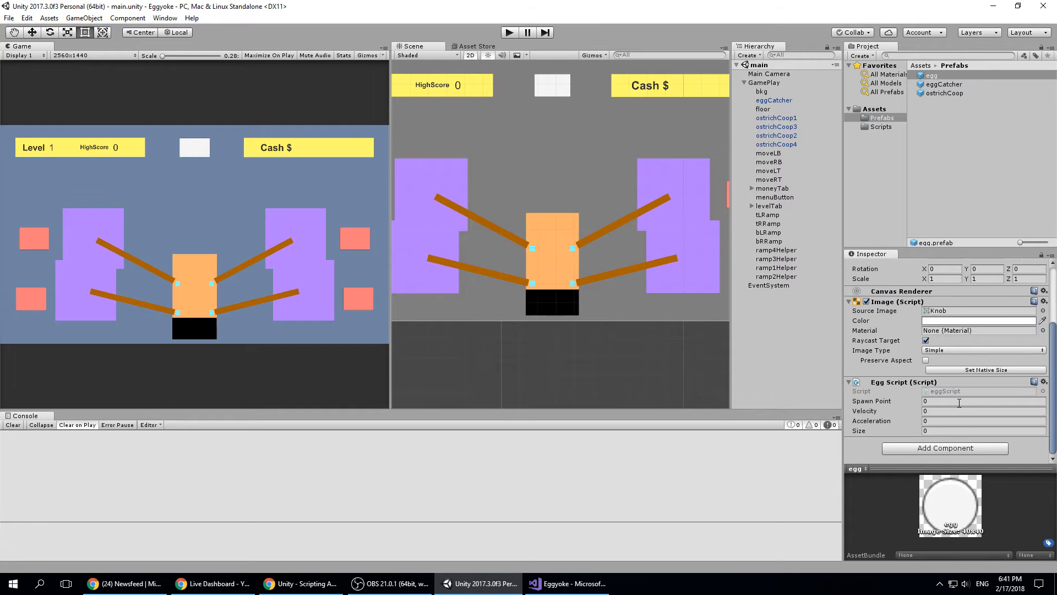
Add a Circle Collider 2D to the egg prefab and check which 2D physics materials are available for it.
left_click(936, 448)
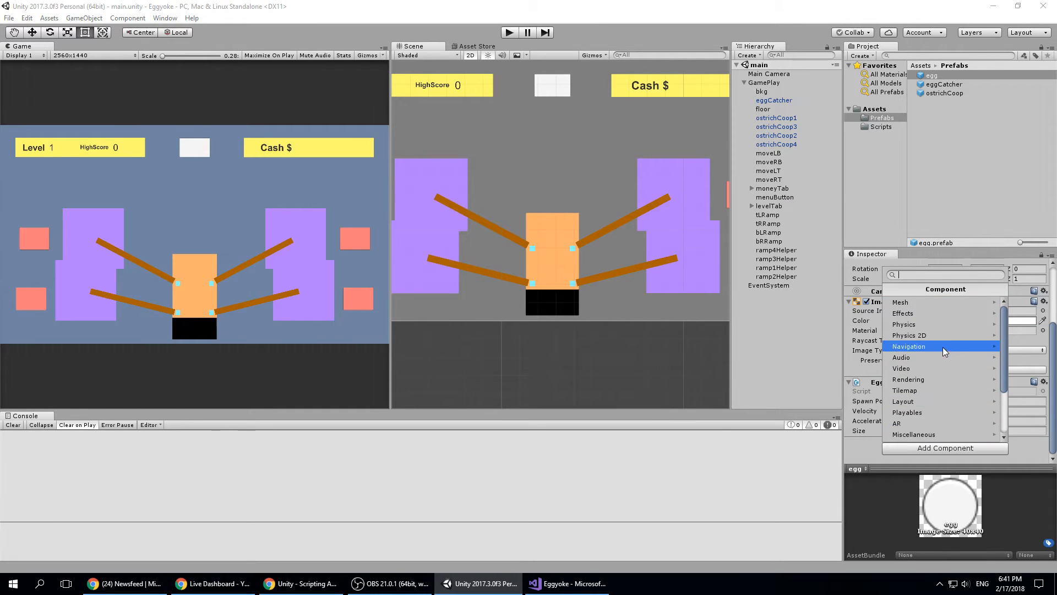
left_click(943, 324)
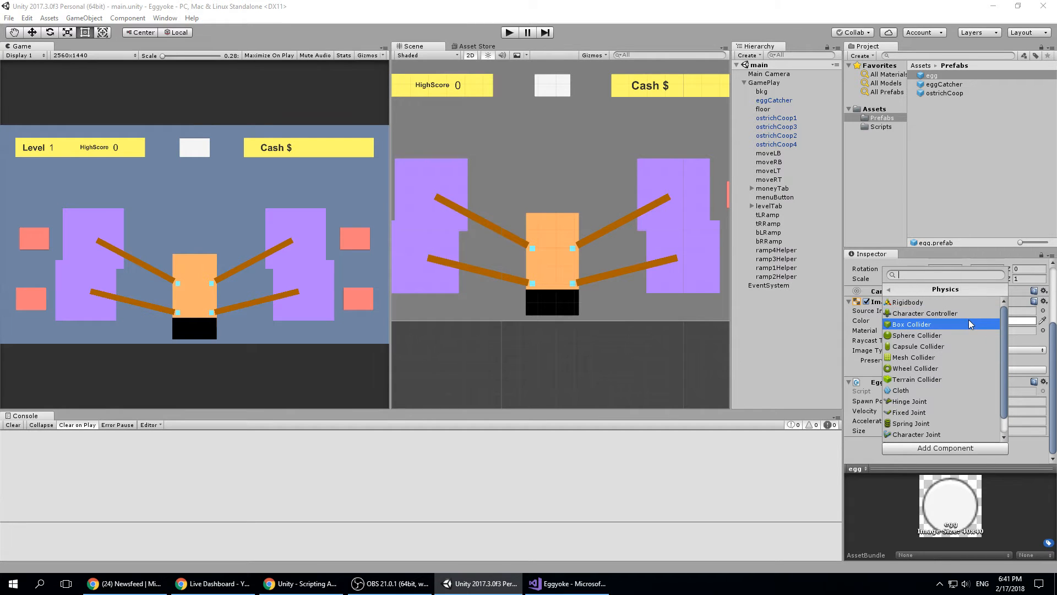
left_click(892, 287)
left_click(917, 335)
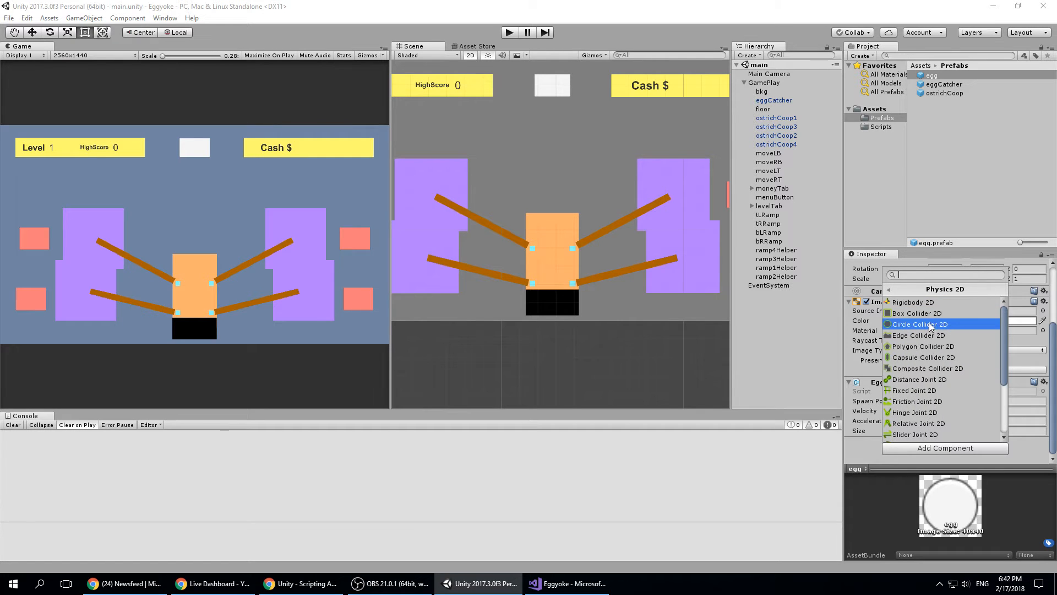
left_click(918, 325)
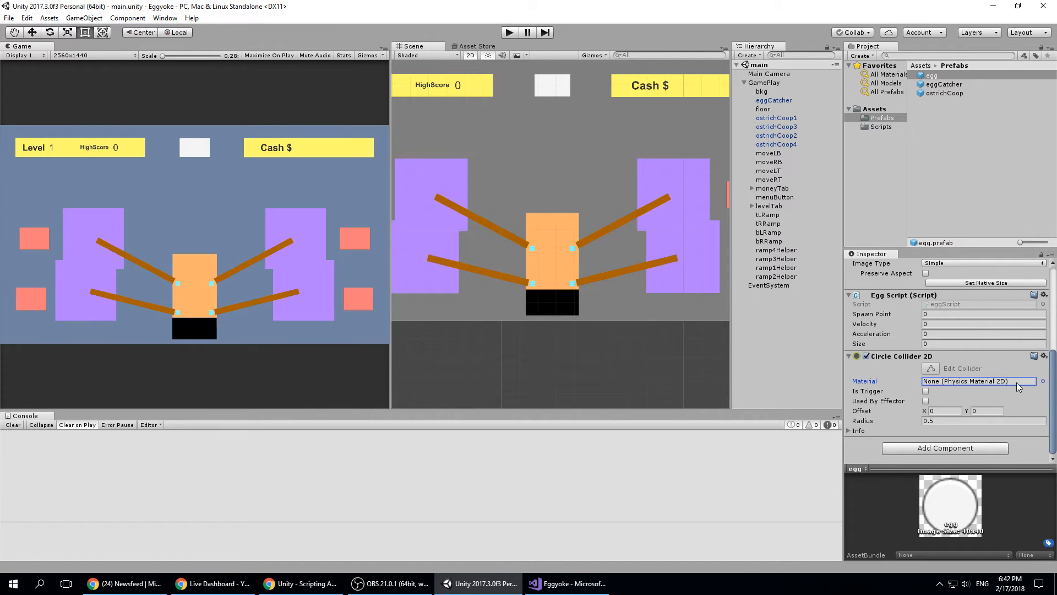
left_click(1042, 380)
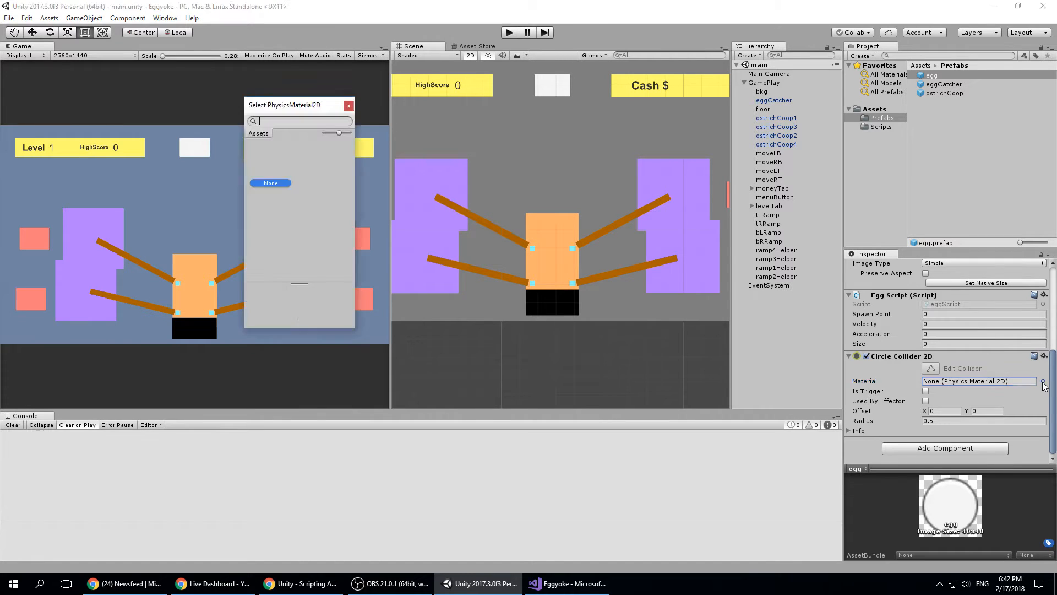
left_click(348, 105)
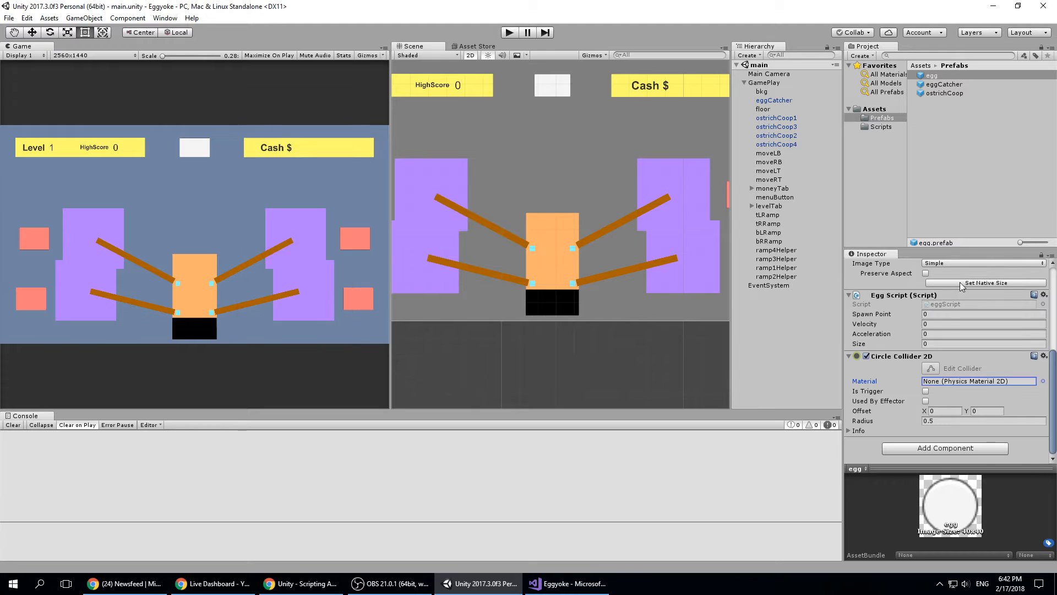
Run the game to test the egg's collider, stop play mode and remove the Circle Collider 2D component.
left_click(508, 33)
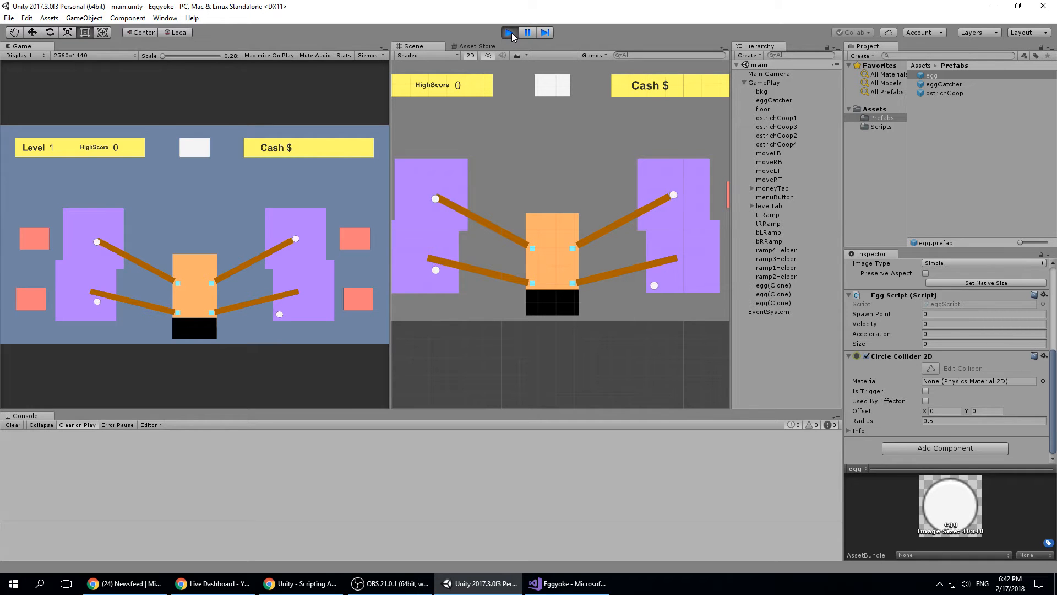
left_click(511, 32)
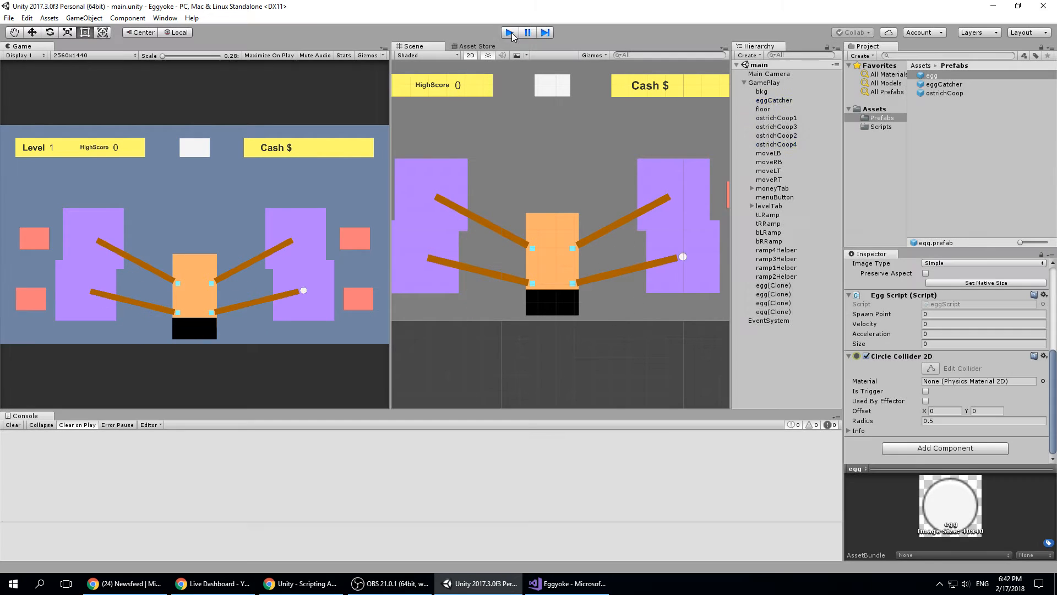
left_click(1044, 355)
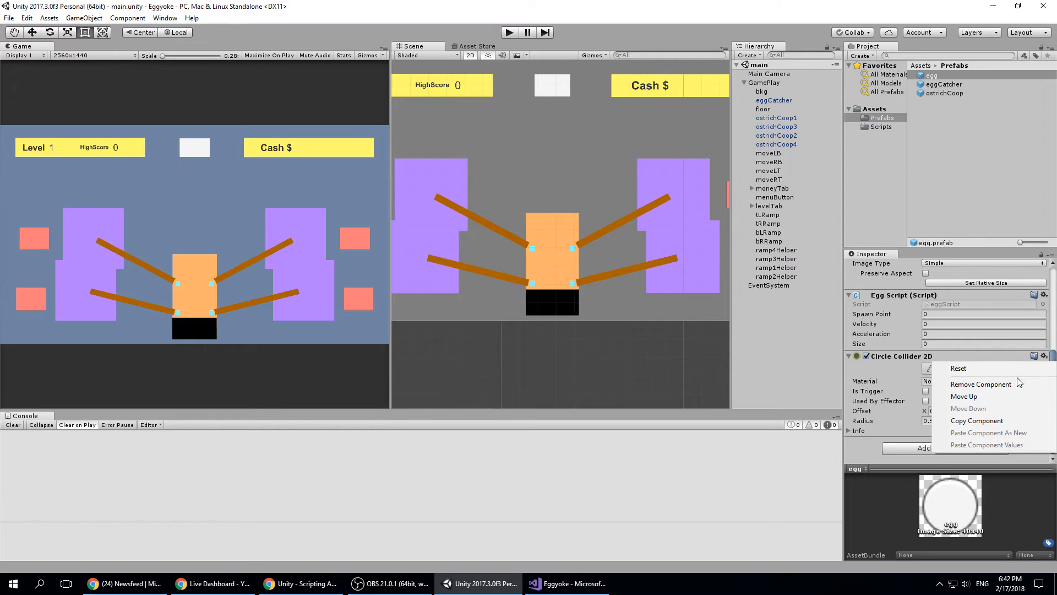
left_click(1005, 382)
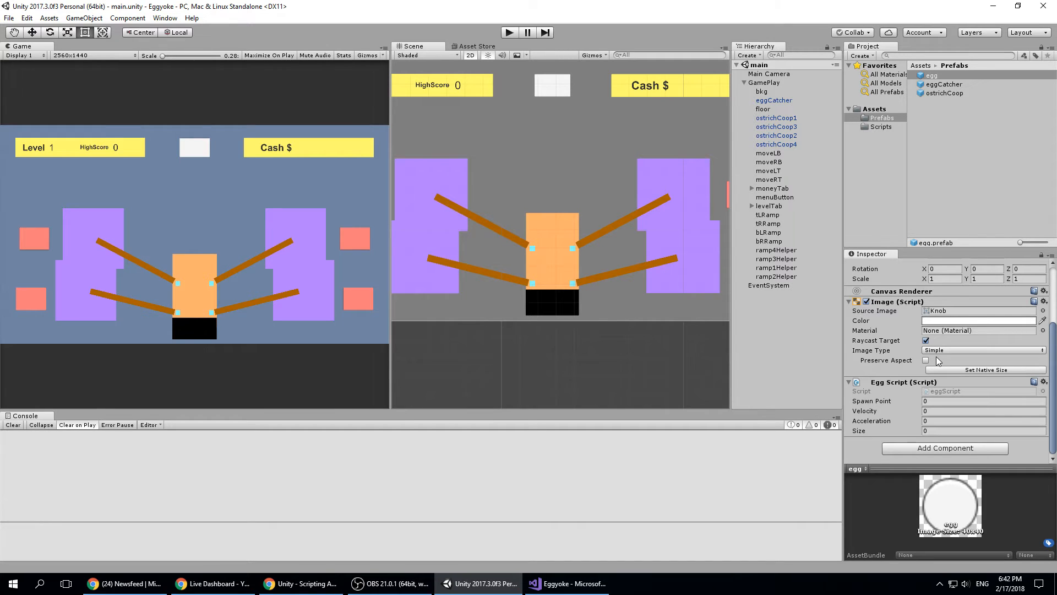
Browse the Effects, Physics and Physics 2D components that can be added to the egg prefab without adding one.
left_click(943, 447)
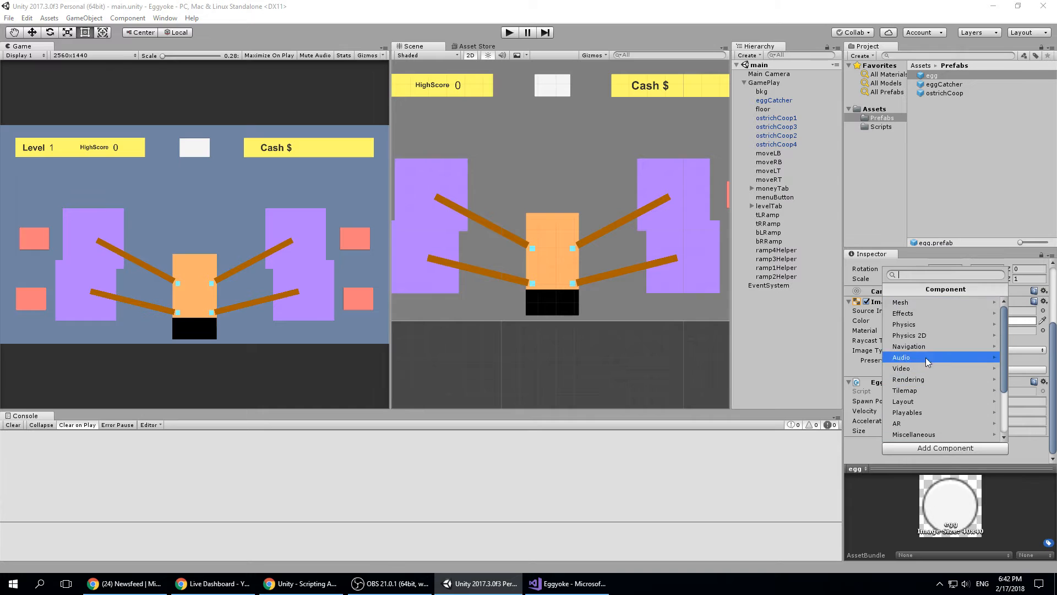
left_click(941, 314)
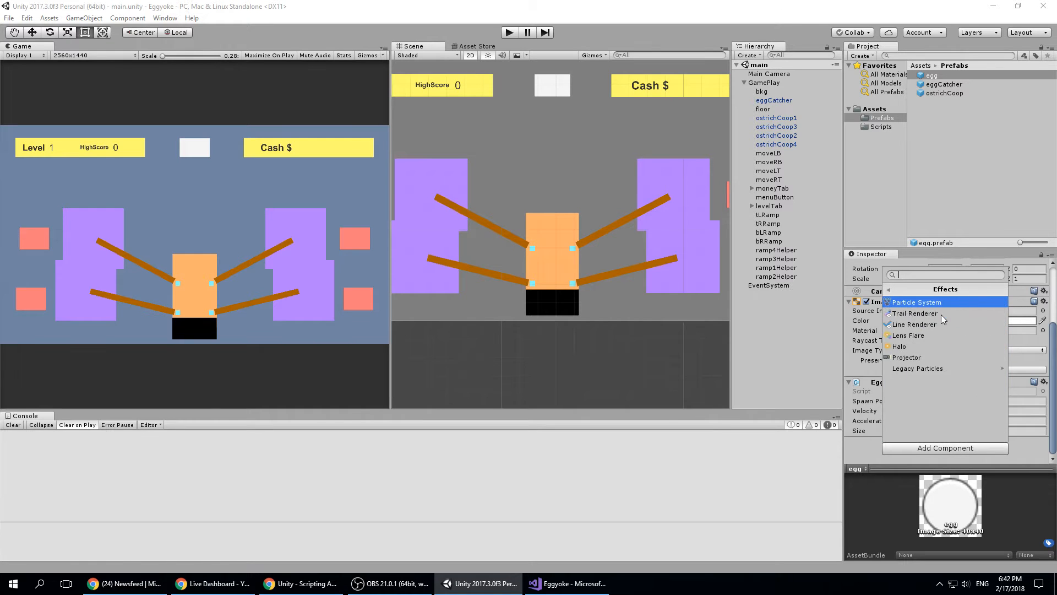
left_click(887, 289)
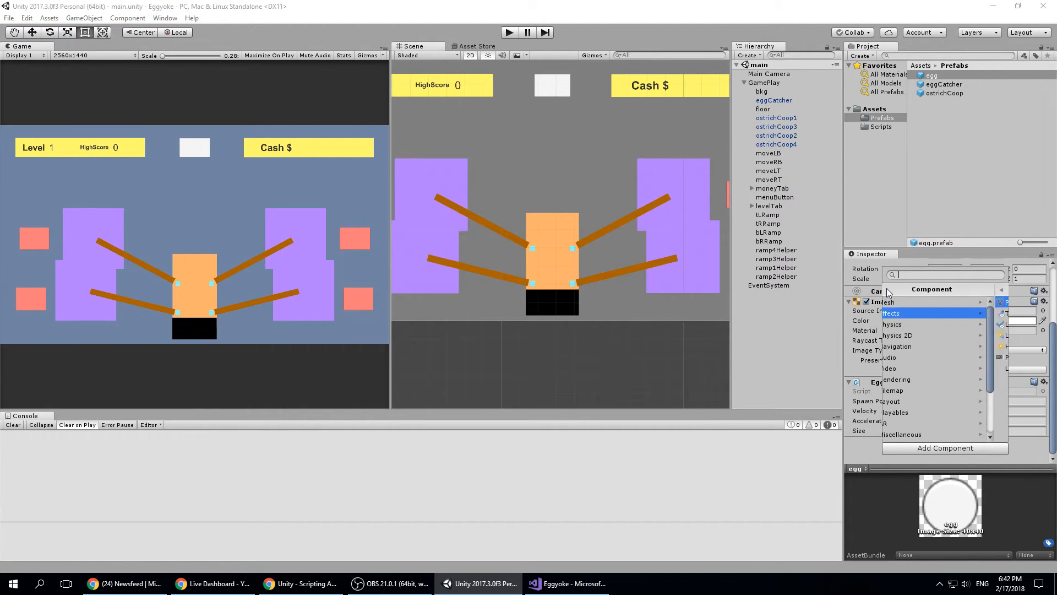
left_click(910, 325)
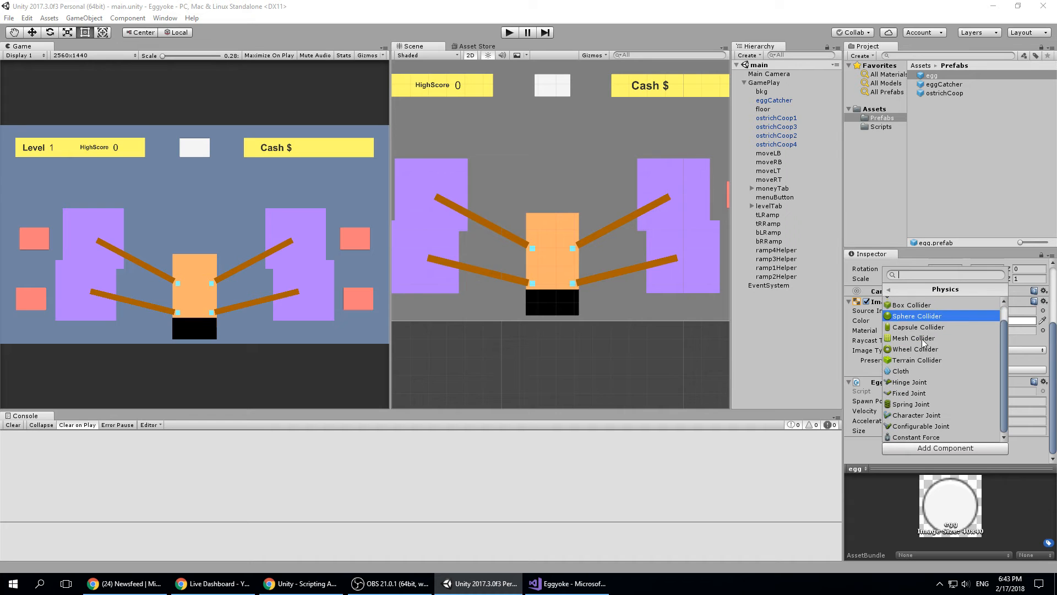
scroll(948, 369, "up", 1)
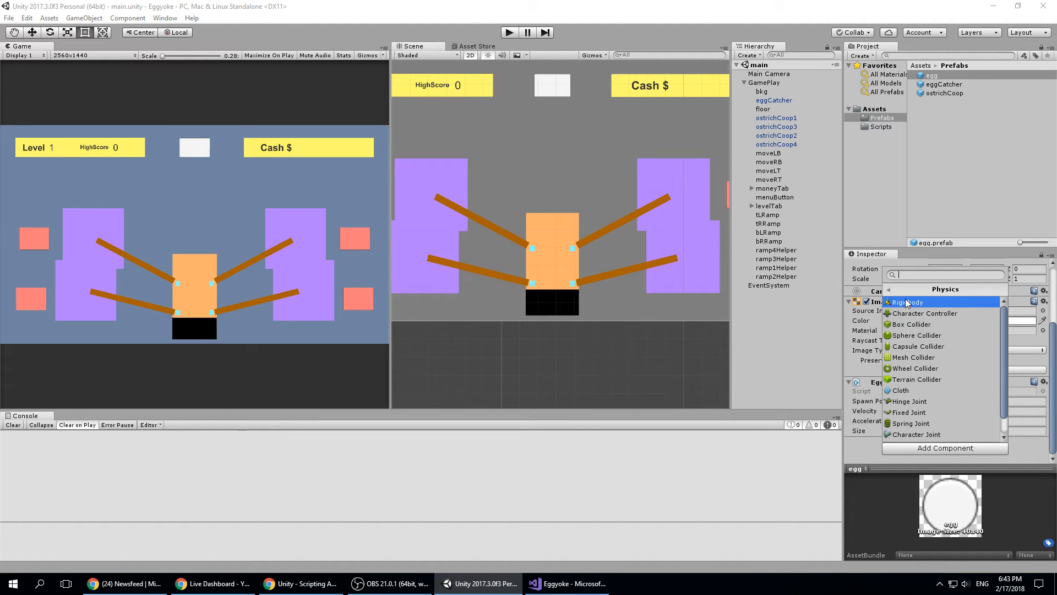
left_click(889, 290)
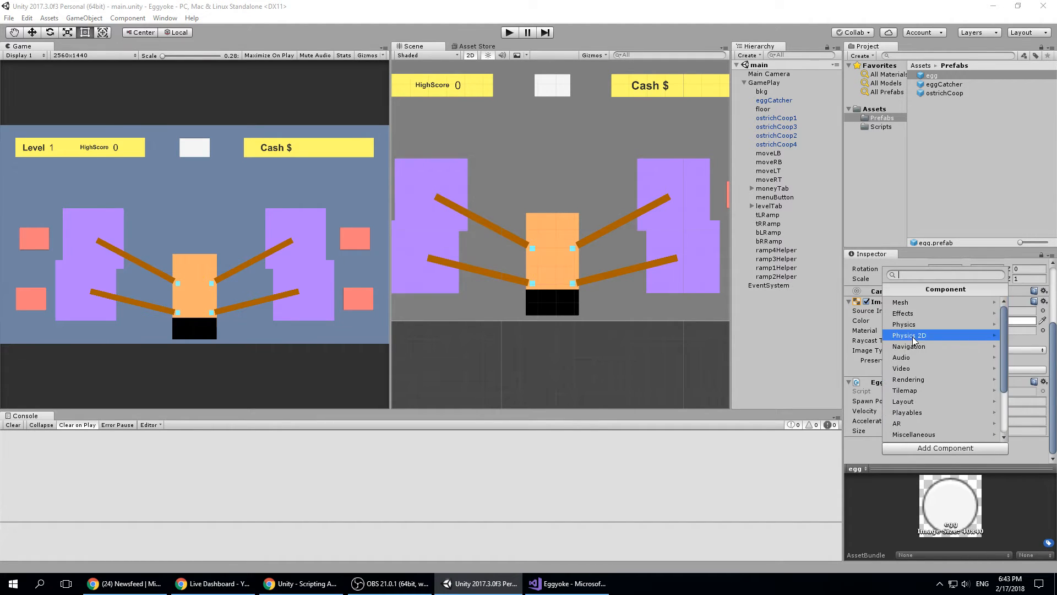
left_click(912, 336)
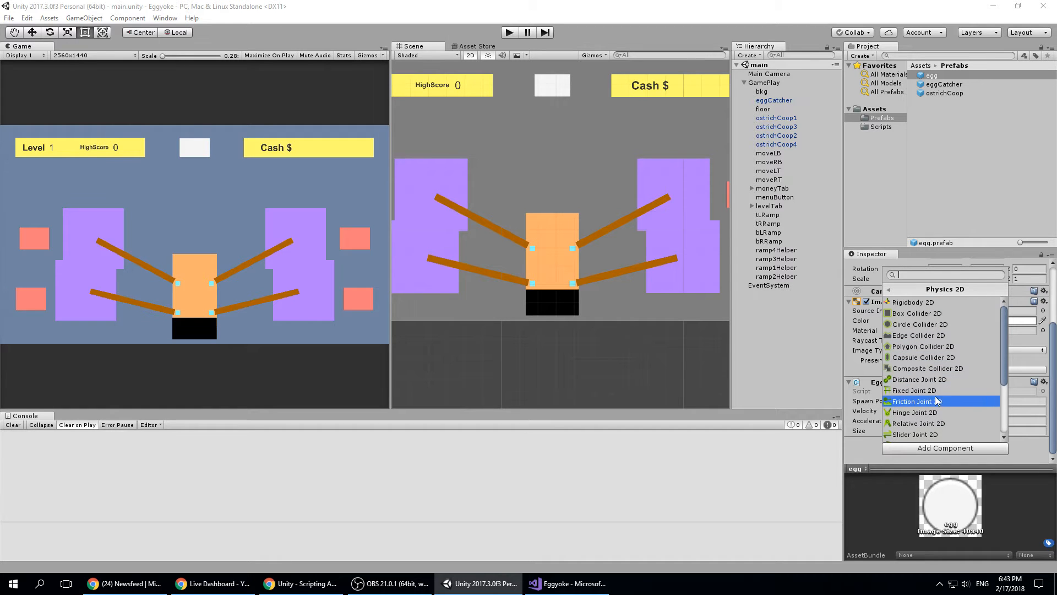
left_click(890, 290)
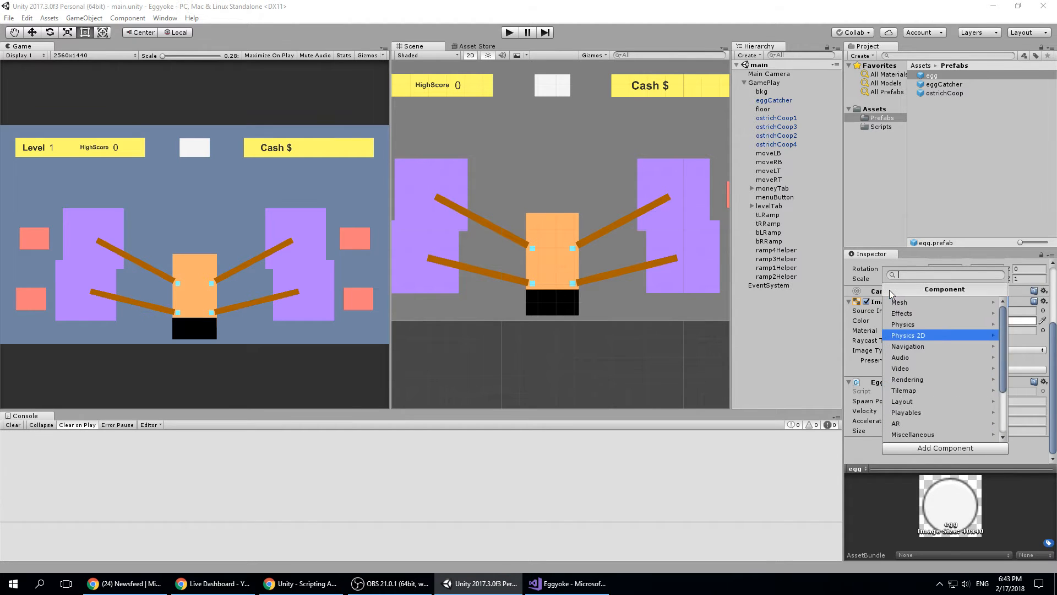
left_click(930, 333)
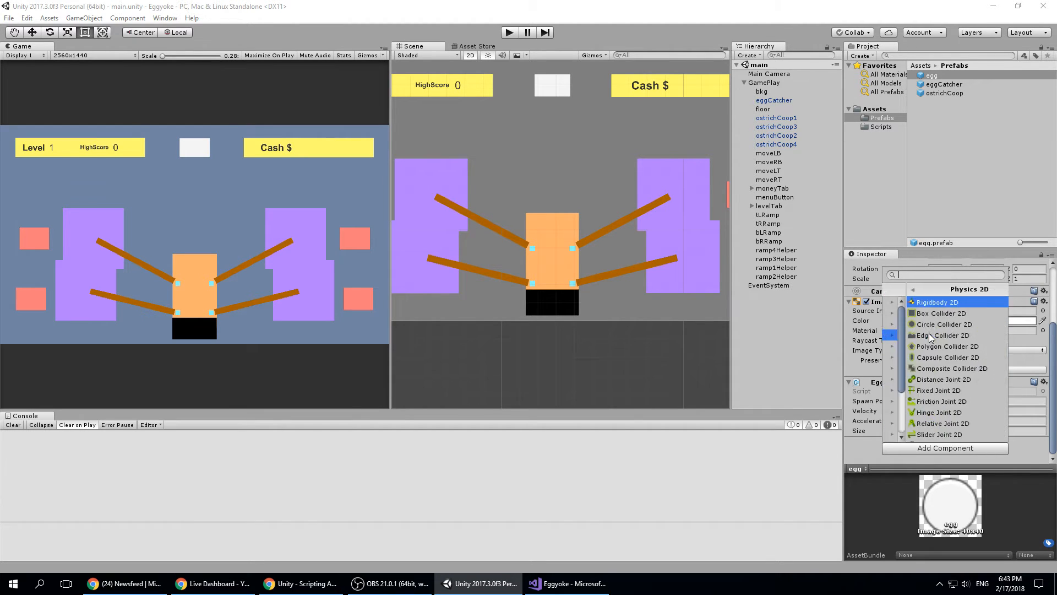
scroll(929, 384, "down", 3)
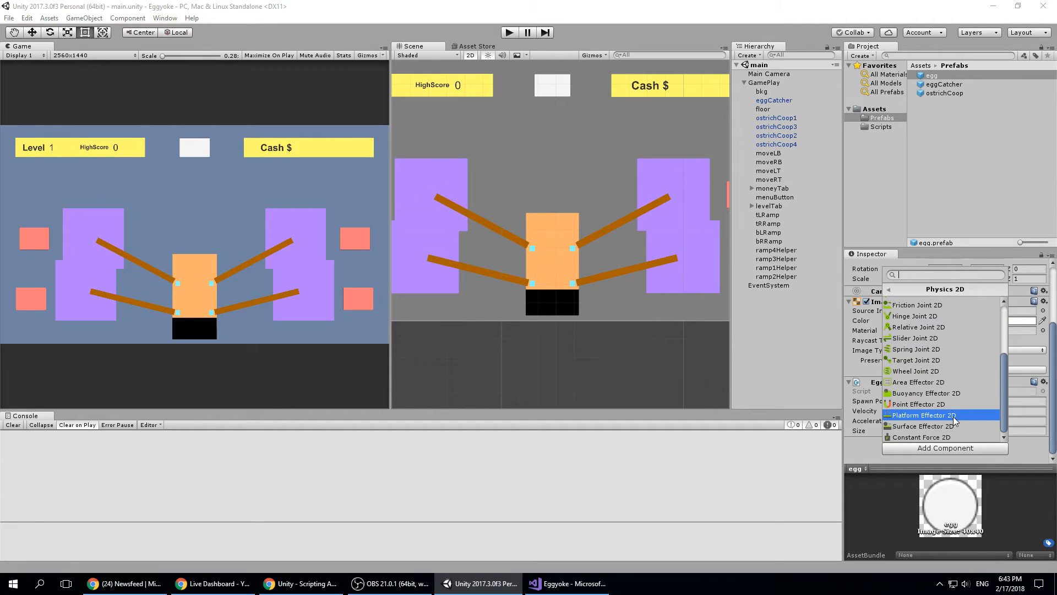
scroll(936, 380, "up", 3)
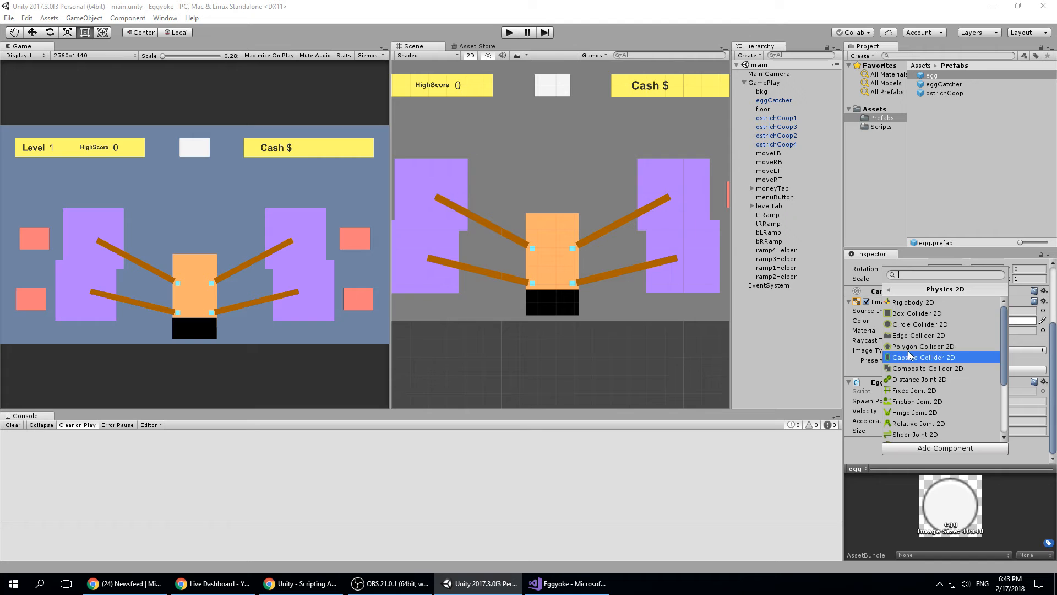
left_click(887, 289)
left_click(855, 450)
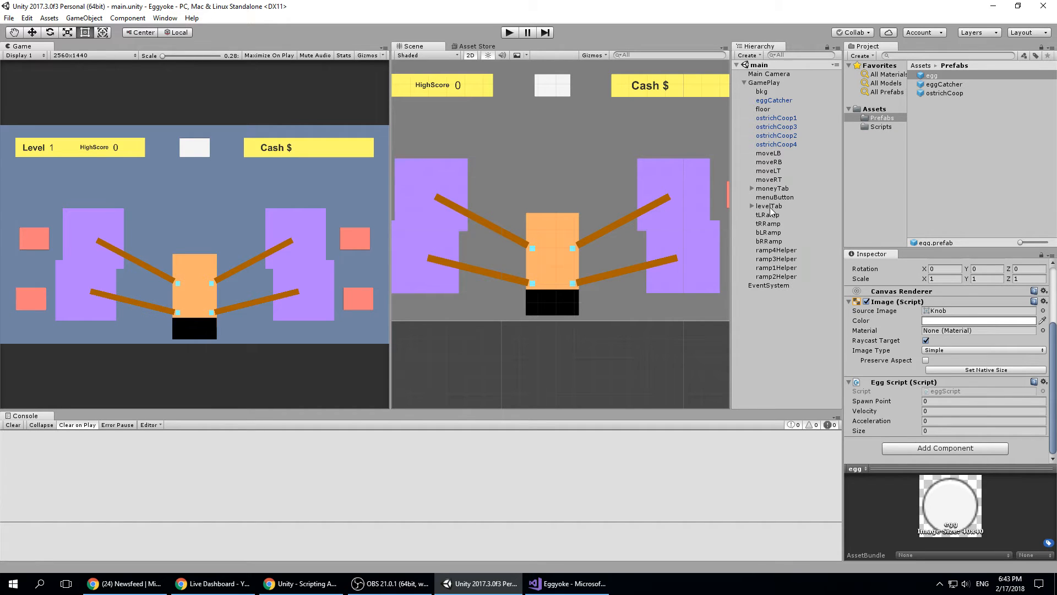
Add a Box Collider 2D component to the floor object.
left_click(770, 108)
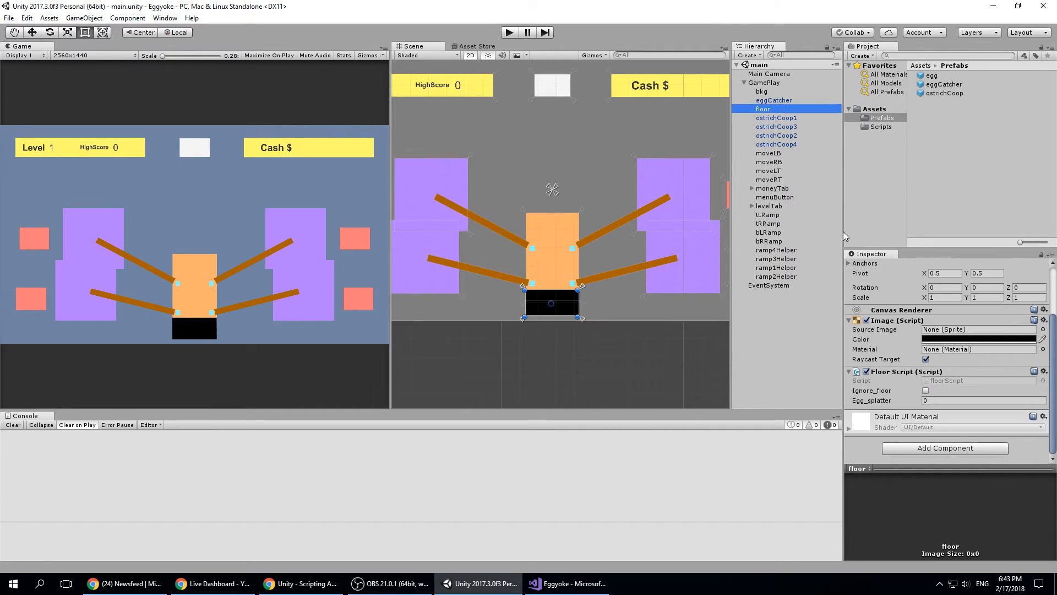
left_click(960, 452)
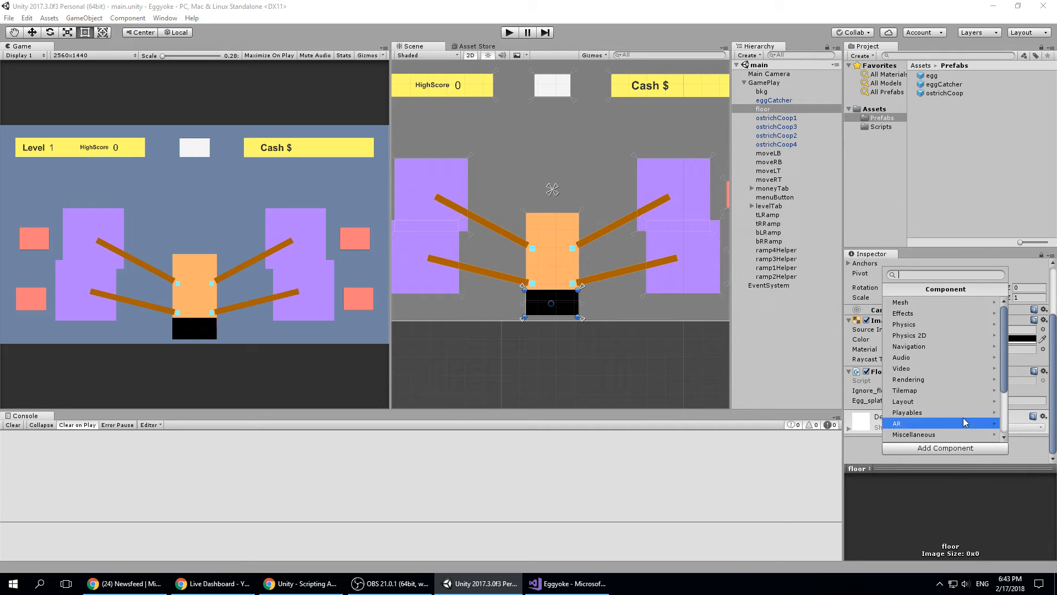
left_click(936, 335)
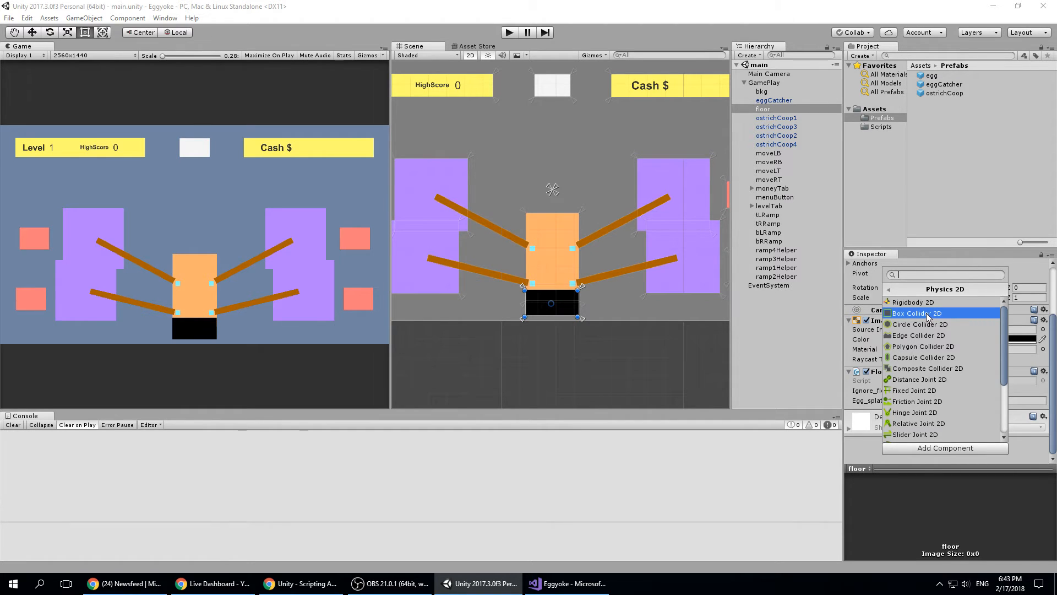
left_click(927, 313)
scroll(966, 419, "down", 3)
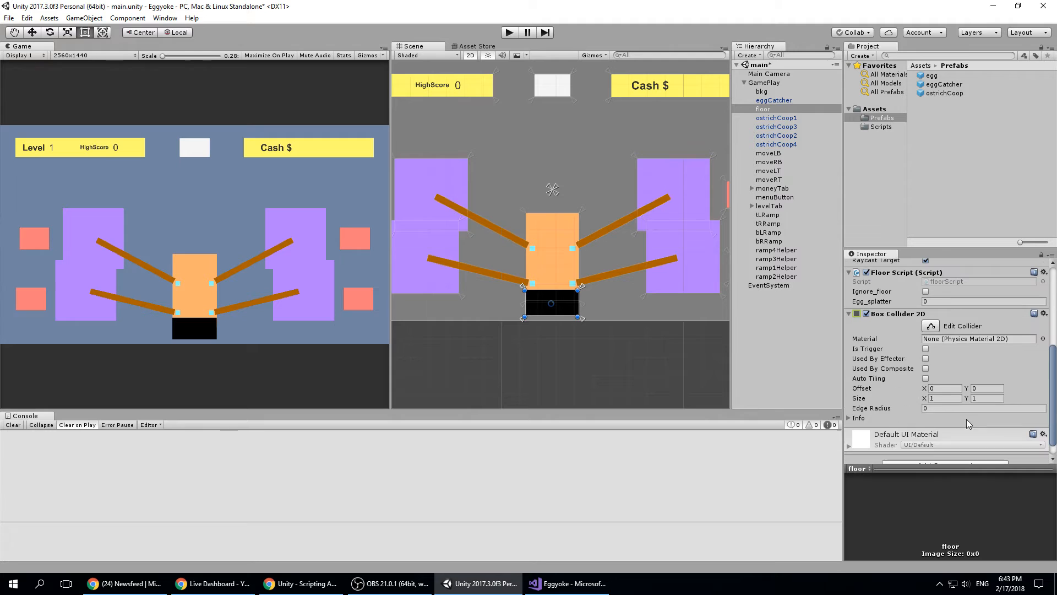
Turn on Is Trigger for the floor's Box Collider 2D, review its settings and remove the component.
left_click(925, 348)
scroll(992, 368, "down", 3)
scroll(1008, 369, "up", 6)
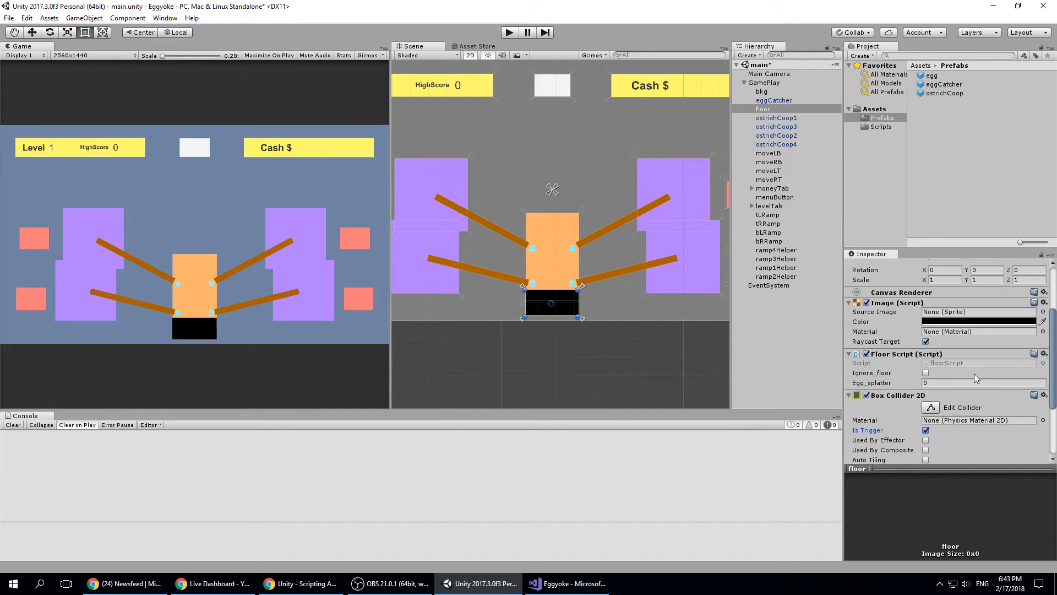
left_click(1043, 395)
left_click(973, 426)
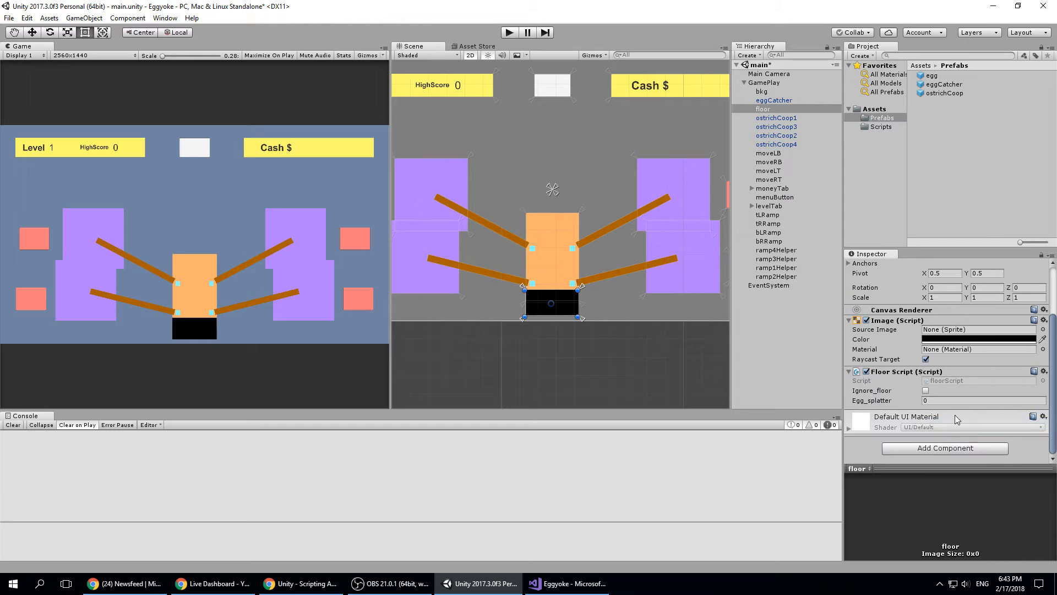
Switch to Chrome to check the YouTube live dashboard, and return to Unity.
key("alt+Tab")
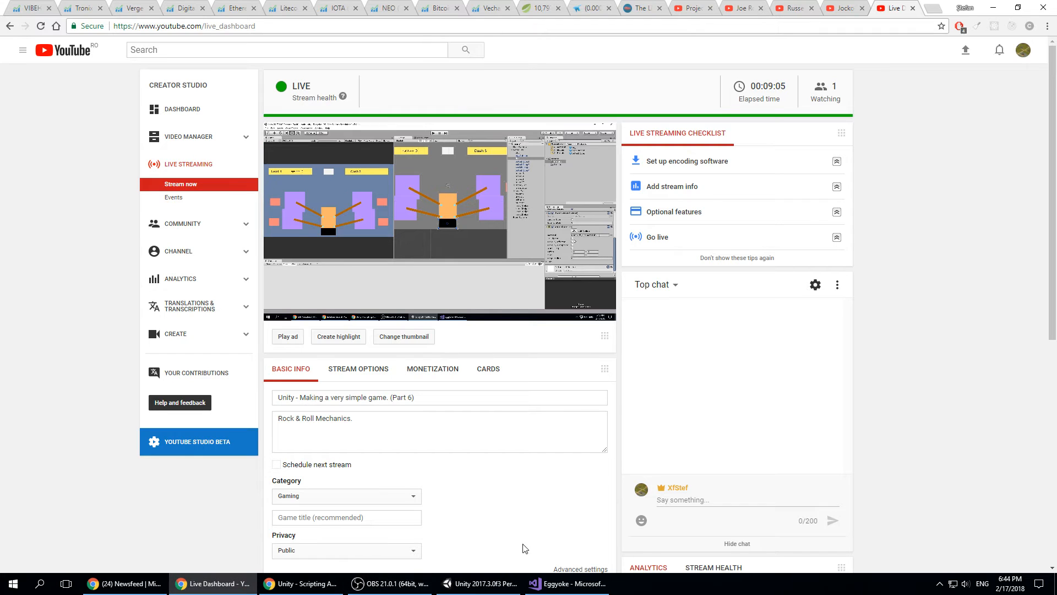
key("alt+Tab")
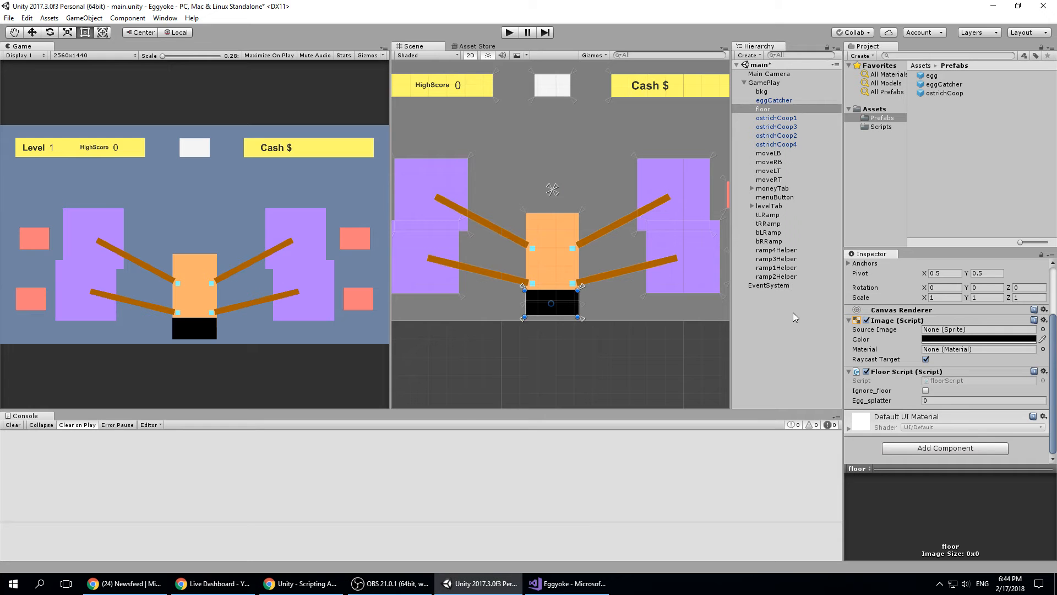
Inspect the position and rotation settings of ramp4Helper and the tLRamp, tRRamp and bLRamp objects.
left_click(621, 362)
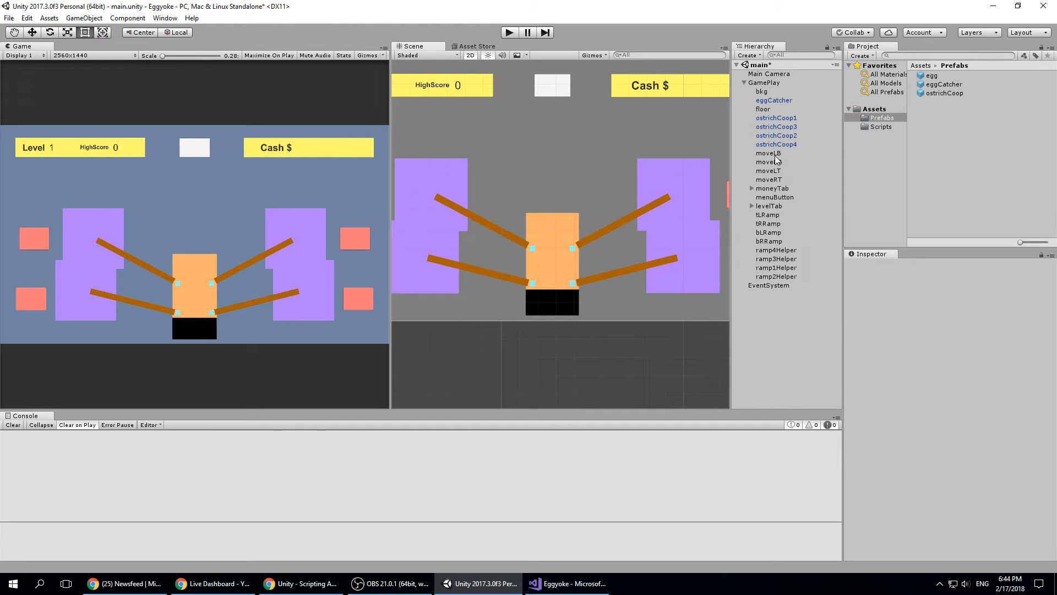
left_click(776, 250)
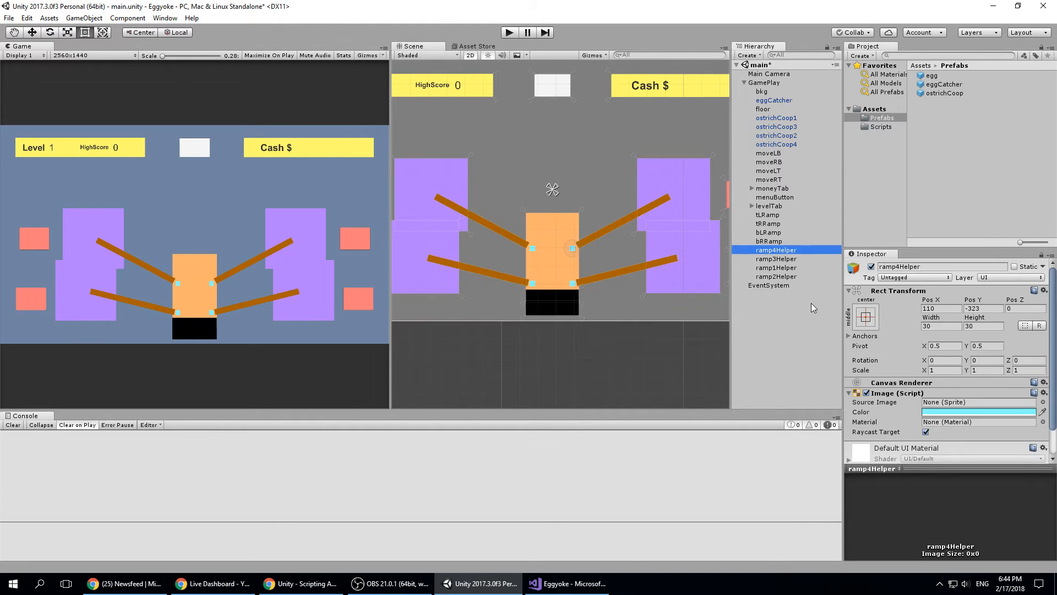
left_click(769, 215)
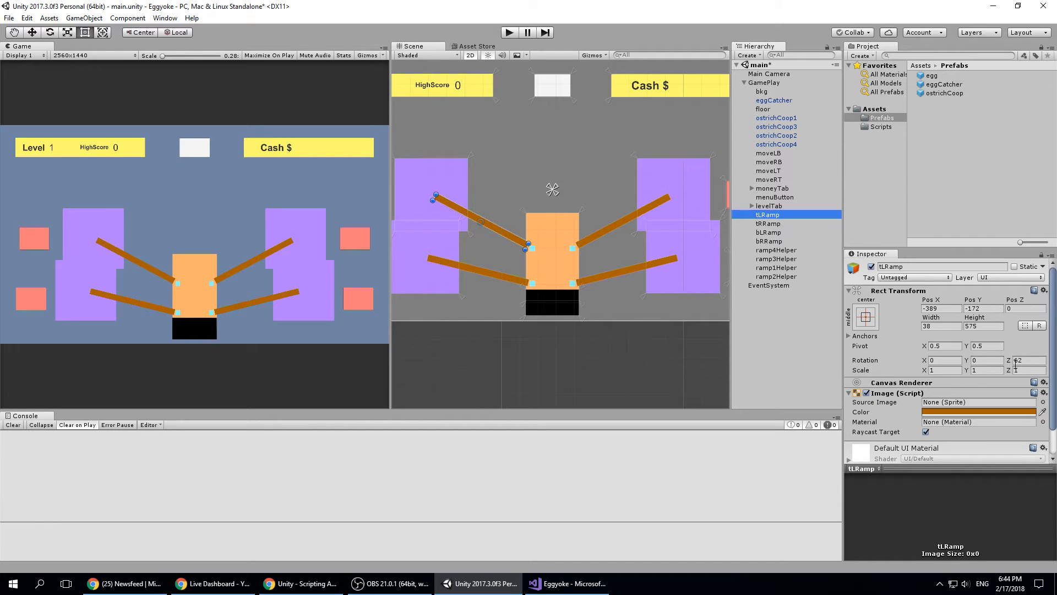
left_click(769, 223)
left_click(771, 233)
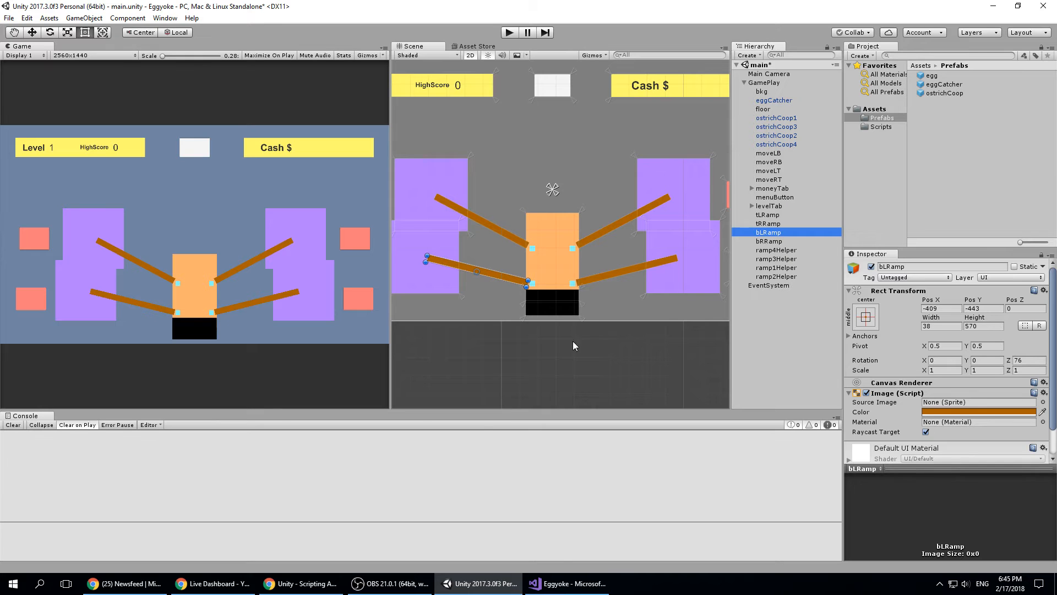
Switch to Chrome, replace the Vector2.Angle documentation page with a blank tab, and return to Unity after a look at Visual Studio.
left_click(303, 583)
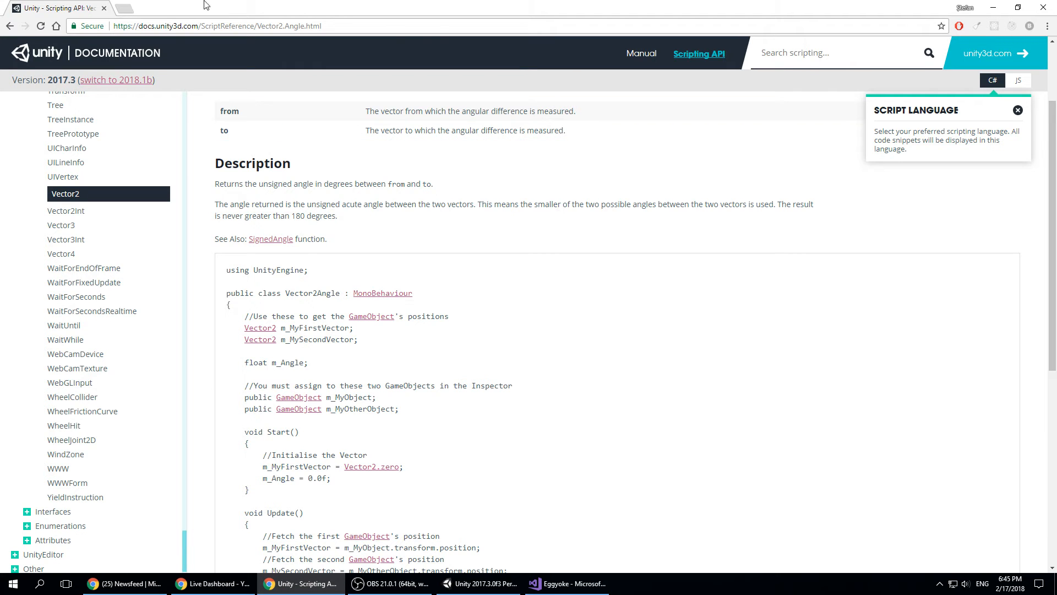
left_click(125, 7)
left_click(80, 8)
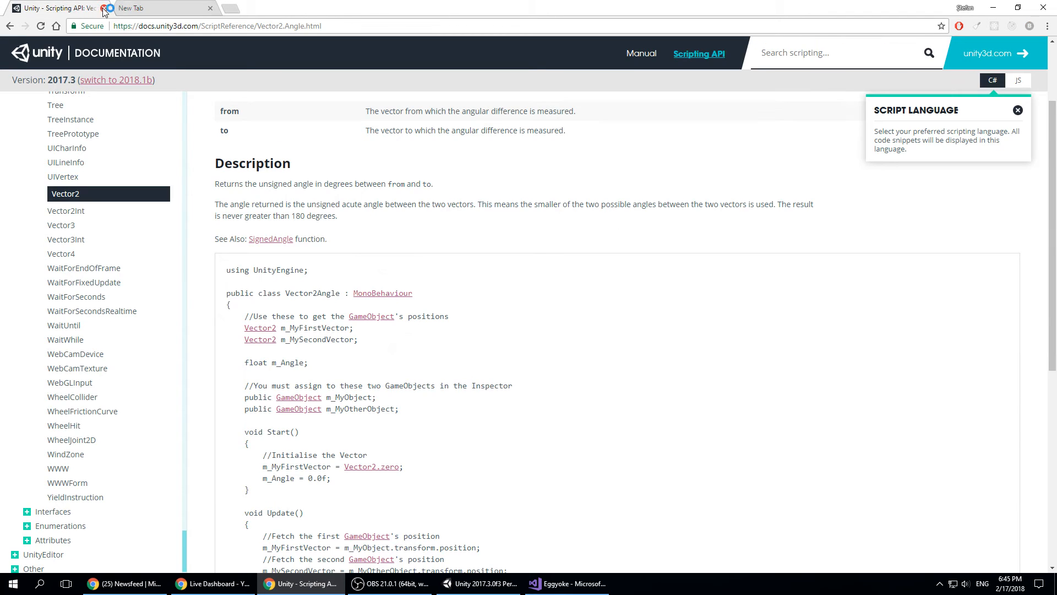
left_click(104, 8)
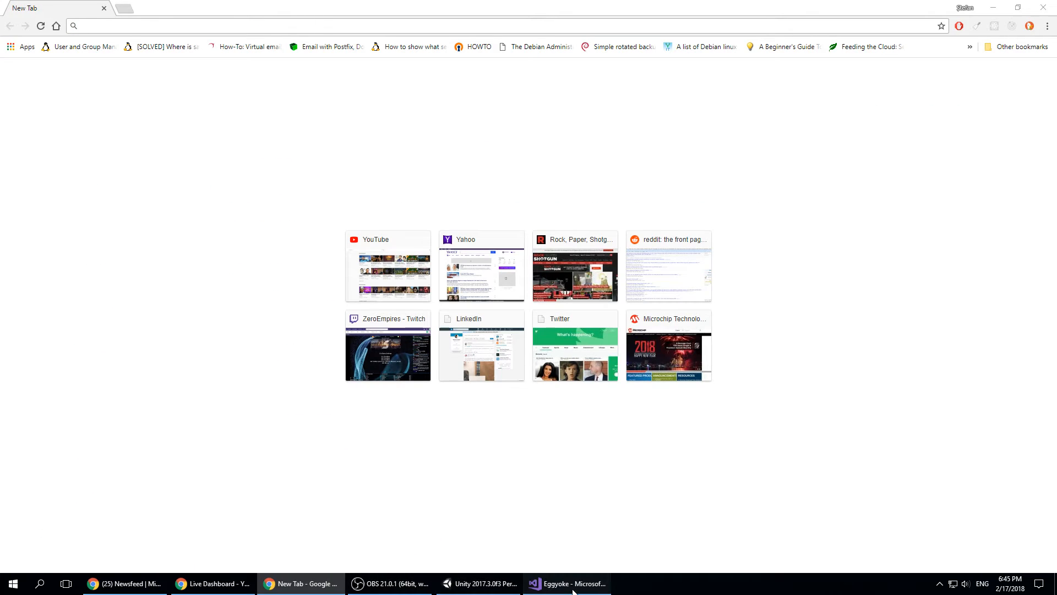
left_click(573, 588)
left_click(479, 583)
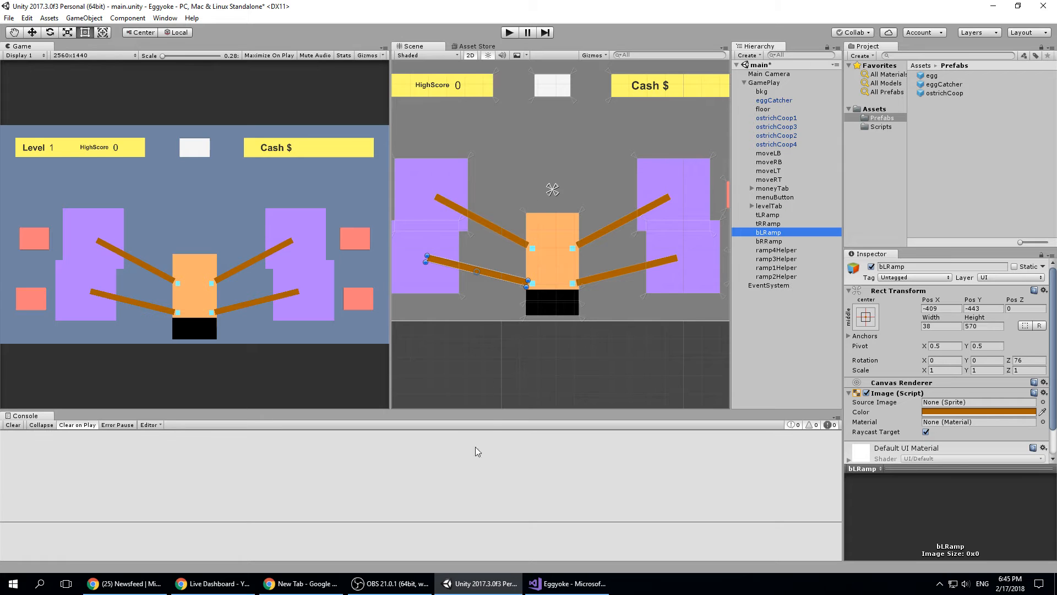
Switch to Chrome, open google.com and search for "unity 2d platformer rigid body".
left_click(302, 584)
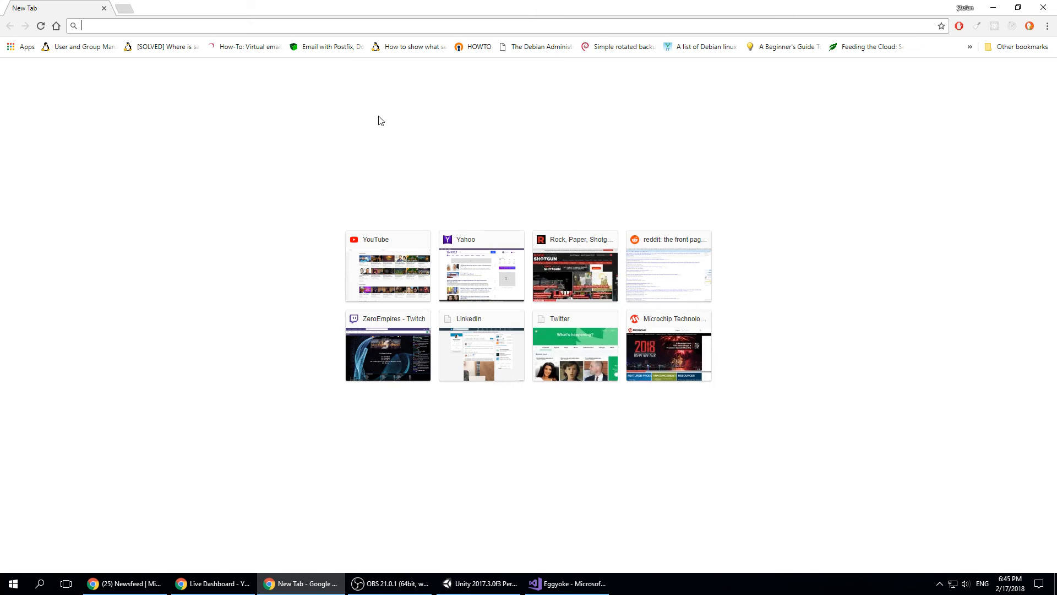
type("google.com")
key("Return")
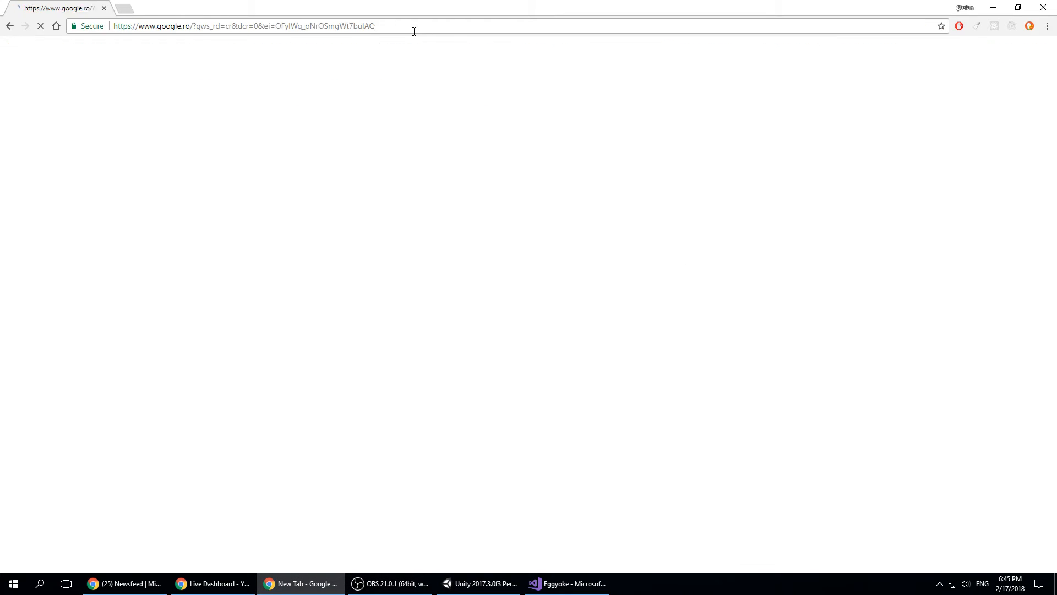
type("unity")
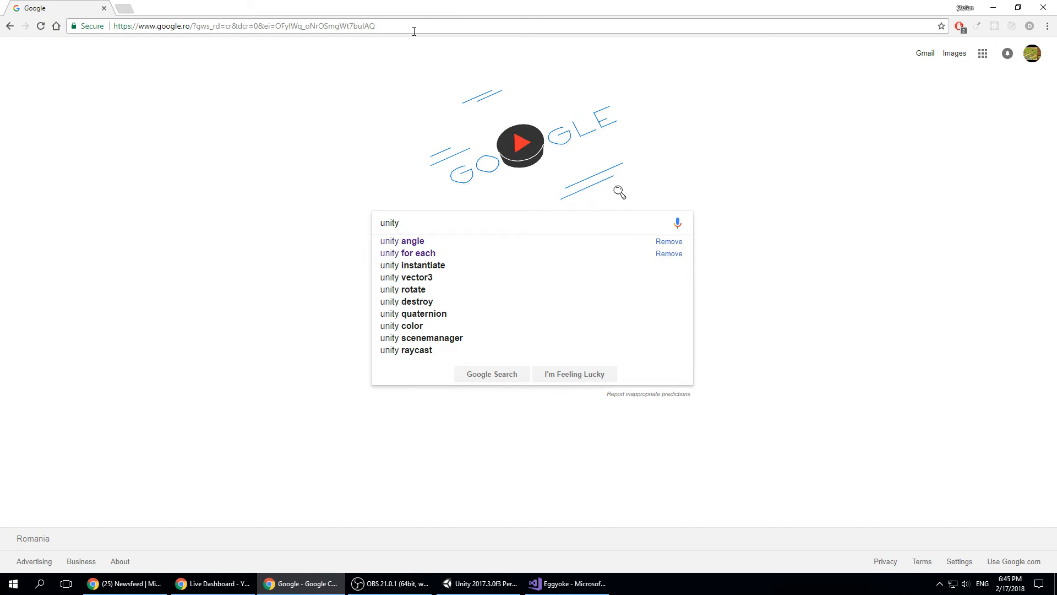
key("Return")
type("rigid")
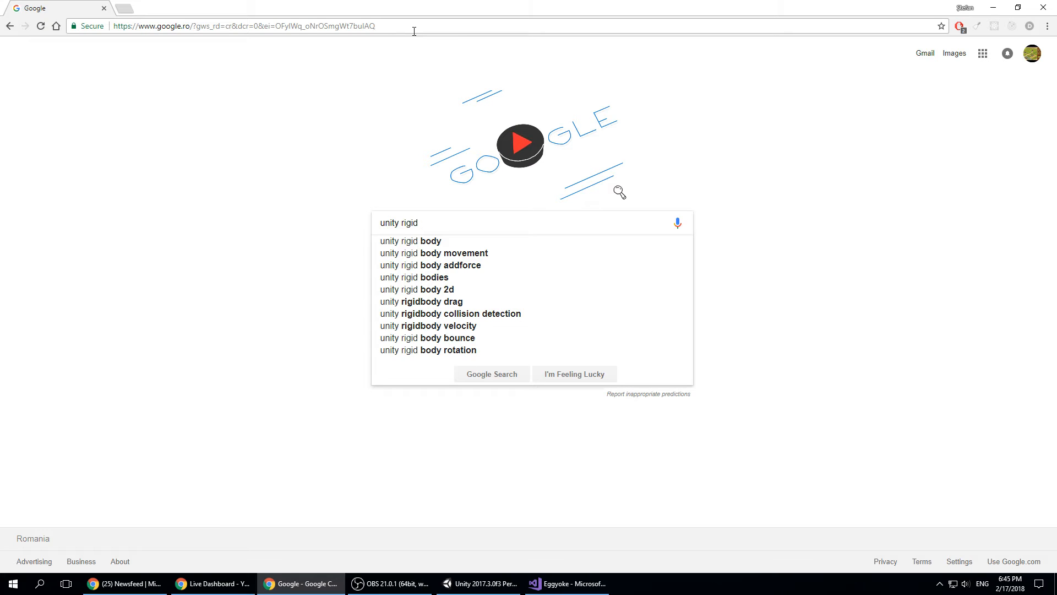
type(" body pl")
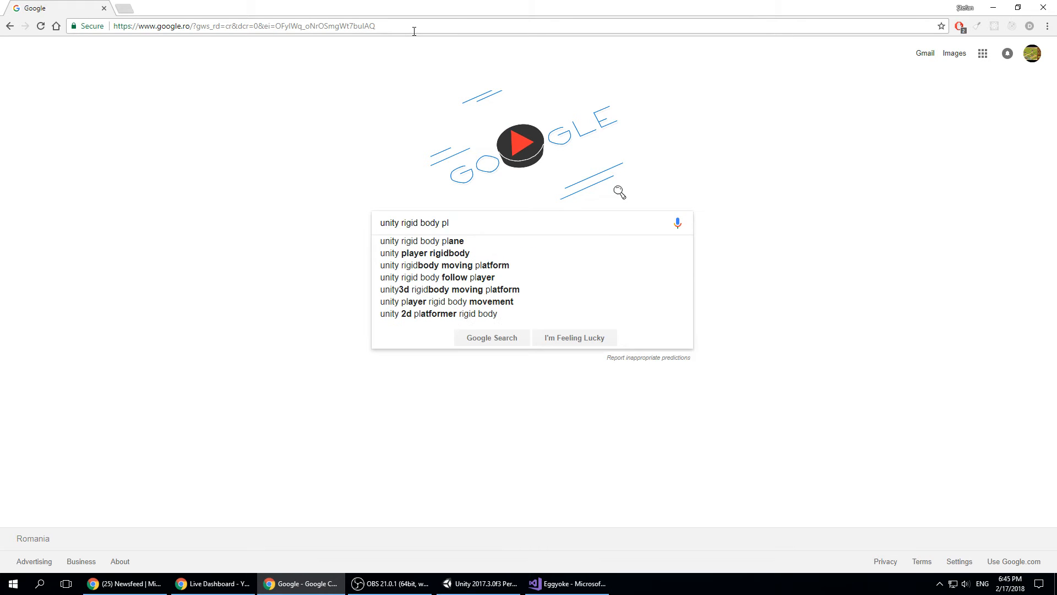
type("atform")
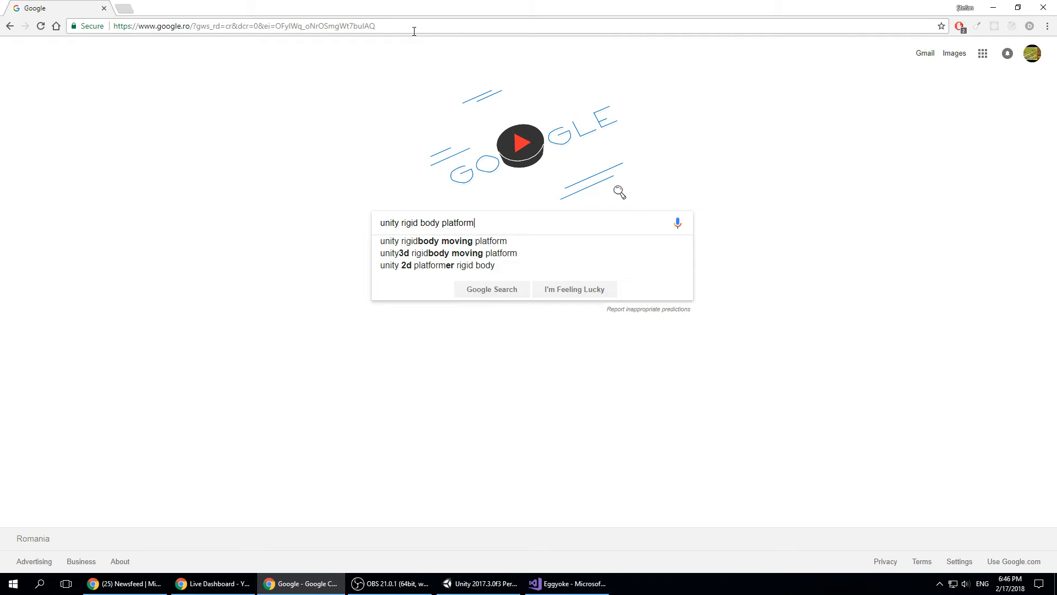
key("Down")
key("Down")
key("Down")
key("Return")
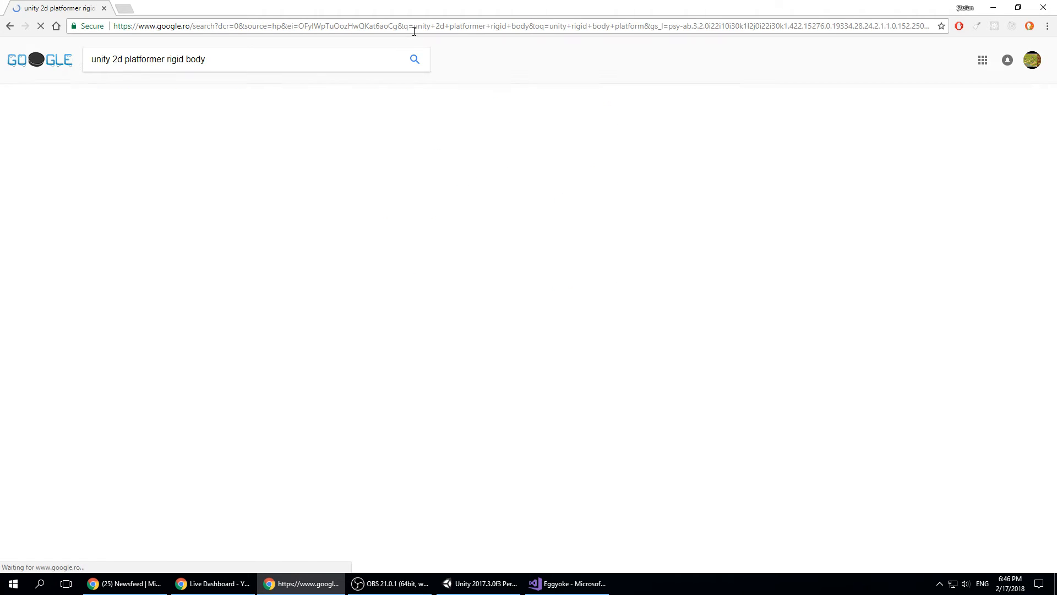
Open Unity's Rigidbody 2D tutorial page, watch the beginning of its video, and return to the Unity editor.
left_click(144, 138)
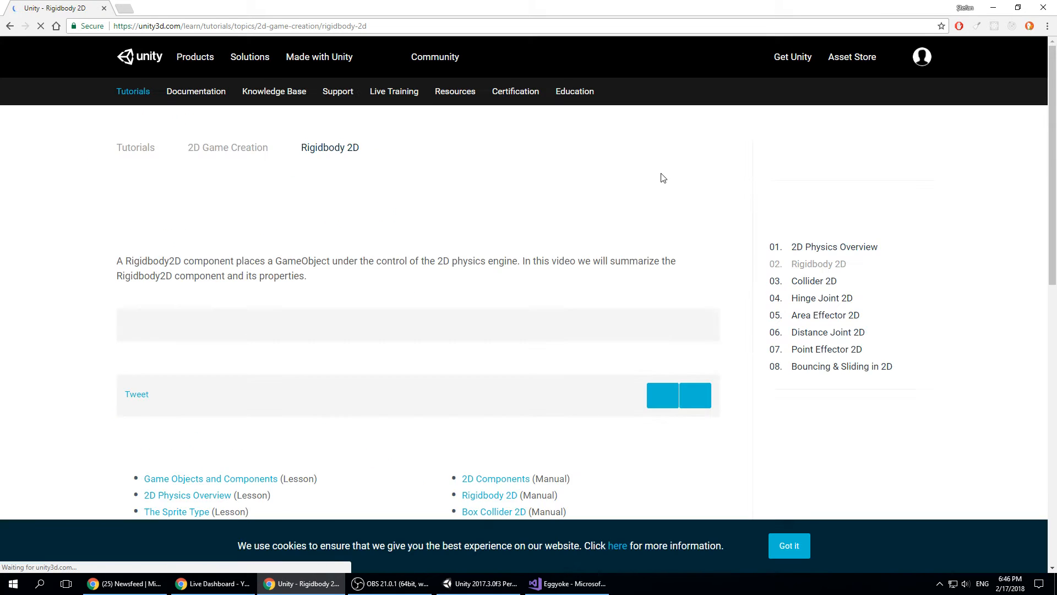
scroll(702, 220, "down", 3)
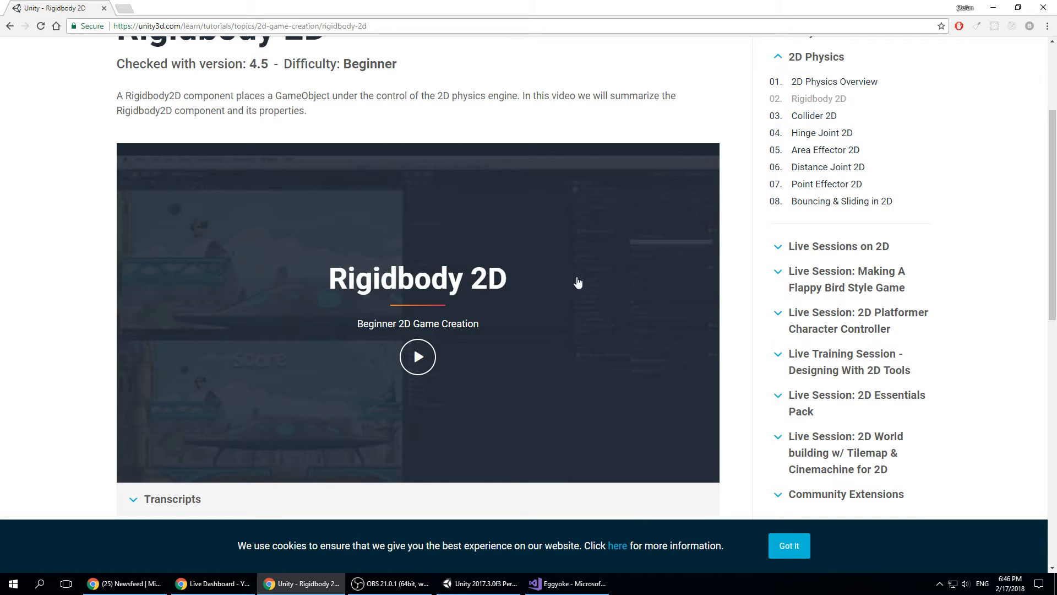
scroll(632, 253, "down", 6)
scroll(416, 301, "up", 5)
left_click(417, 301)
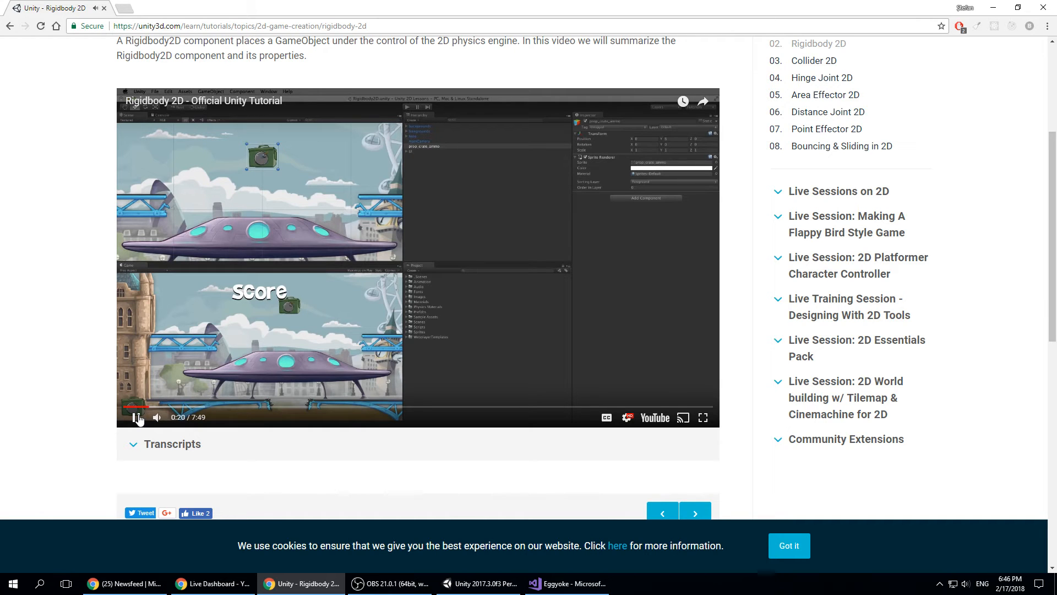
key("alt+Tab")
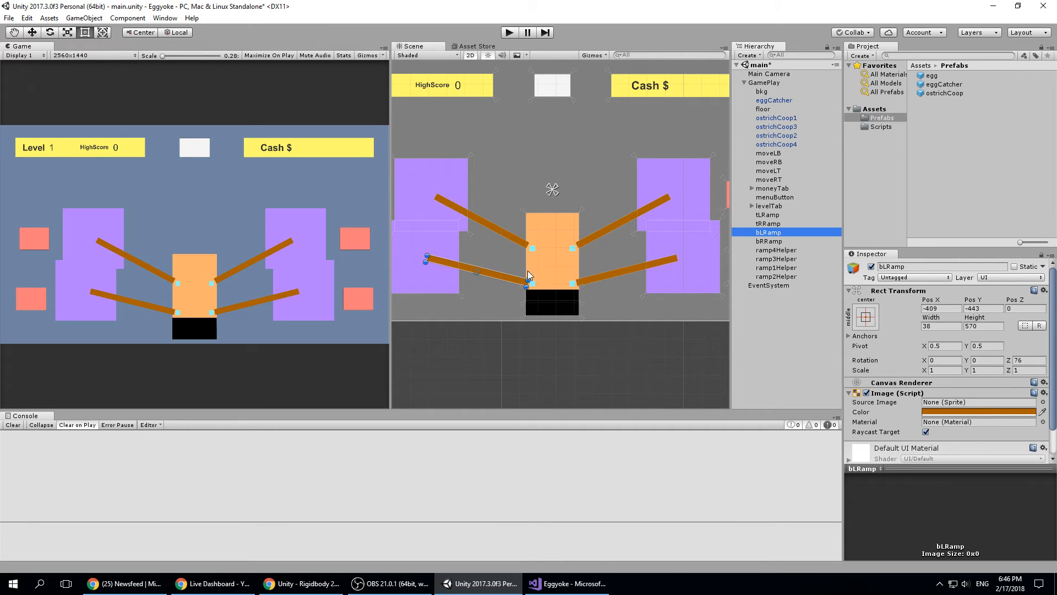
Set the width of the two lower ramps, bLRamp and bRRamp, to 25.
scroll(517, 292, "up", 5)
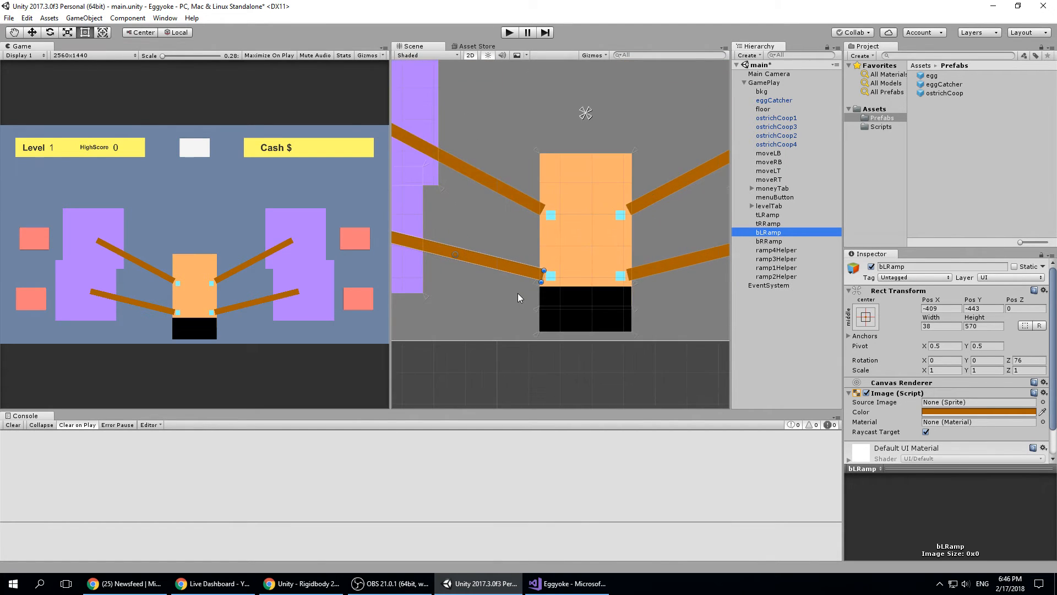
scroll(519, 293, "down", 3)
middle_click_drag(484, 302, 515, 311)
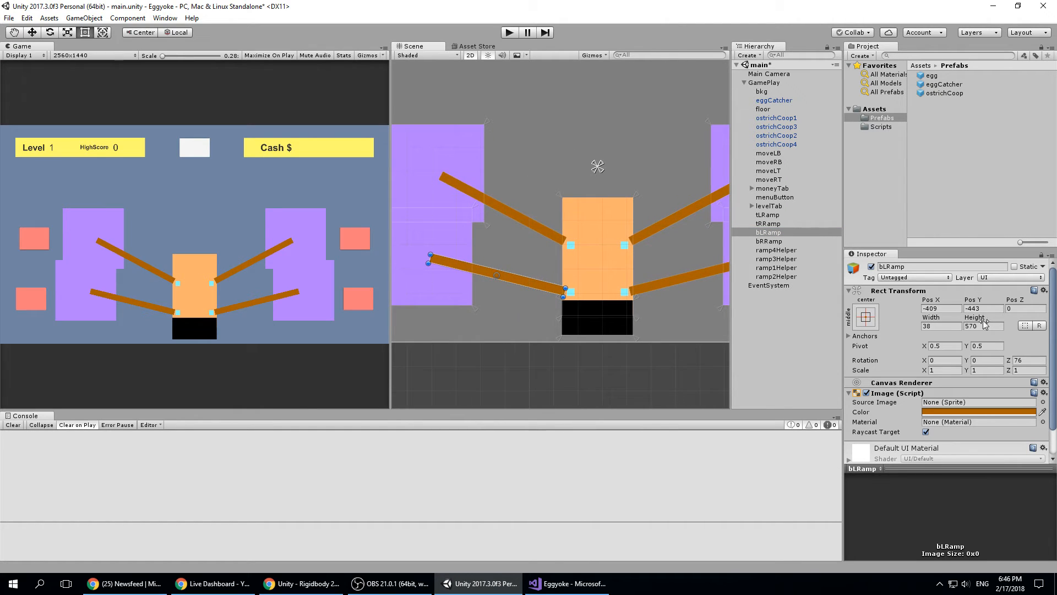
left_click(941, 327)
type("25")
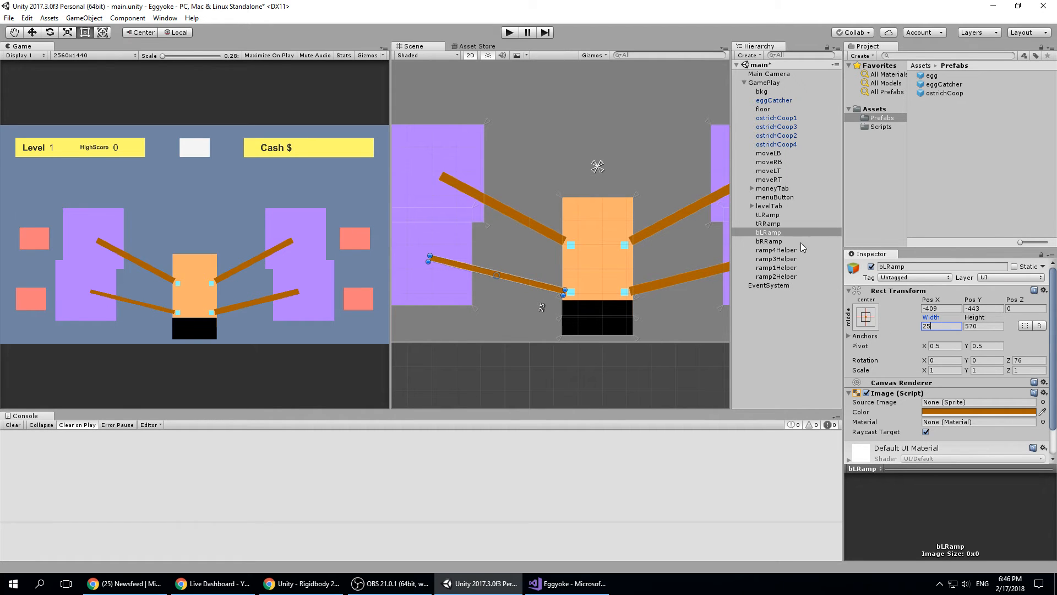
left_click(779, 241)
left_click(941, 326)
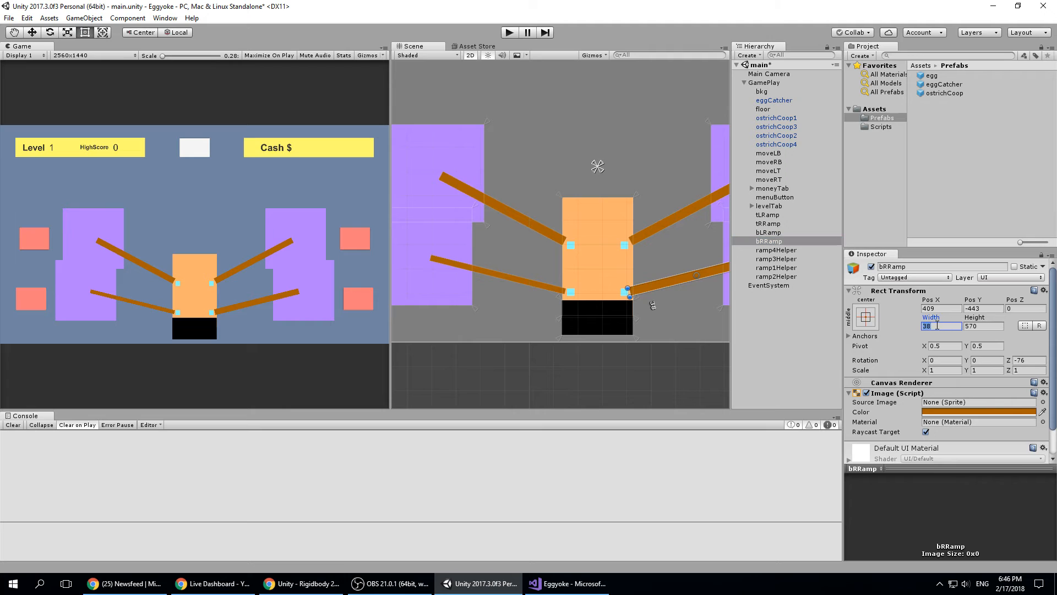
type("25")
Set the width of the two upper ramps, tRRamp and tLRamp, to 25.
left_click(768, 223)
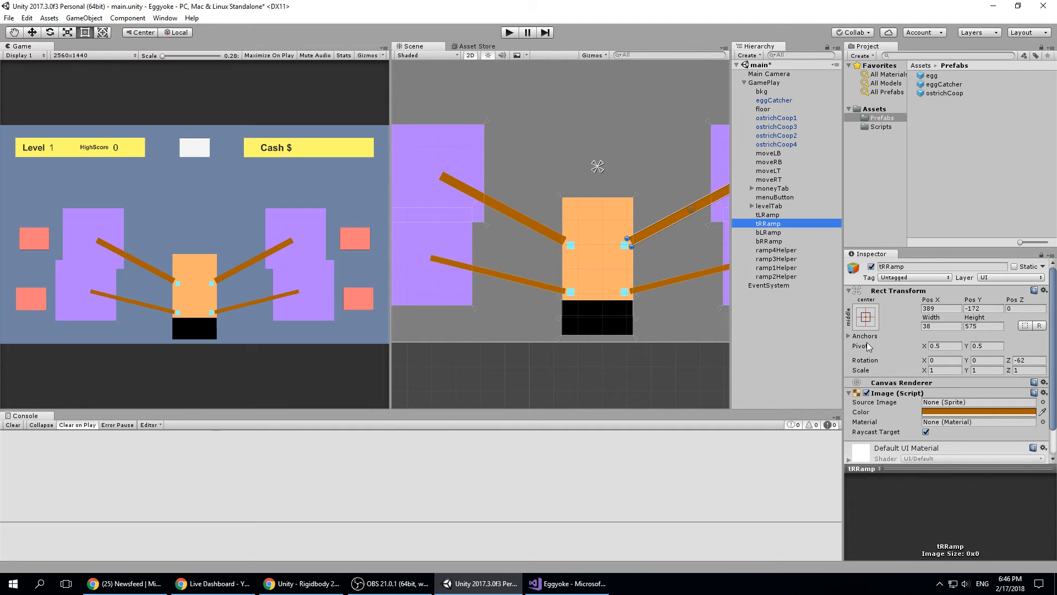
left_click(943, 327)
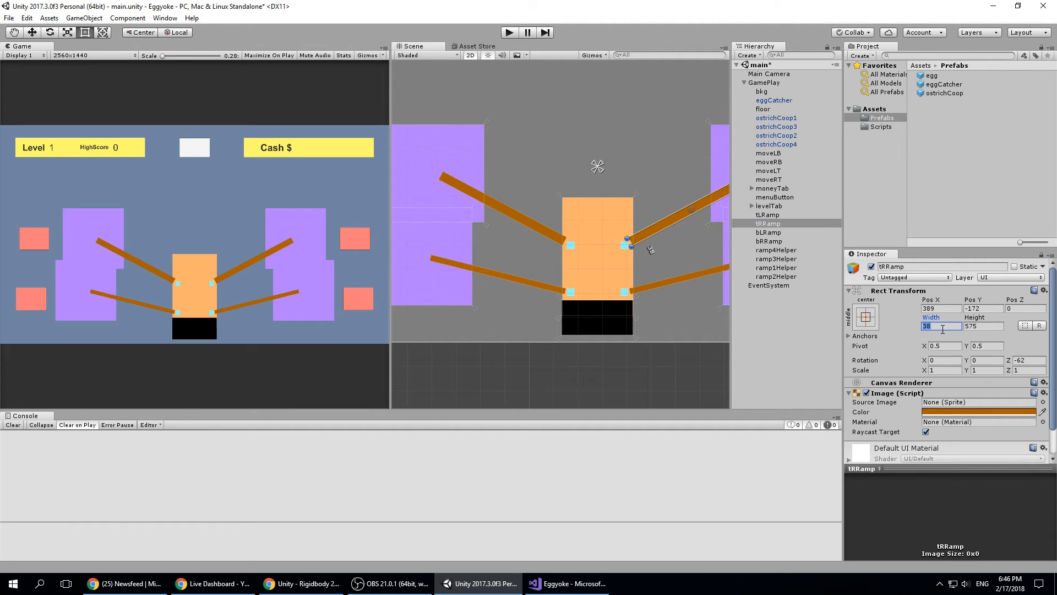
left_click(775, 215)
left_click(957, 327)
type("25")
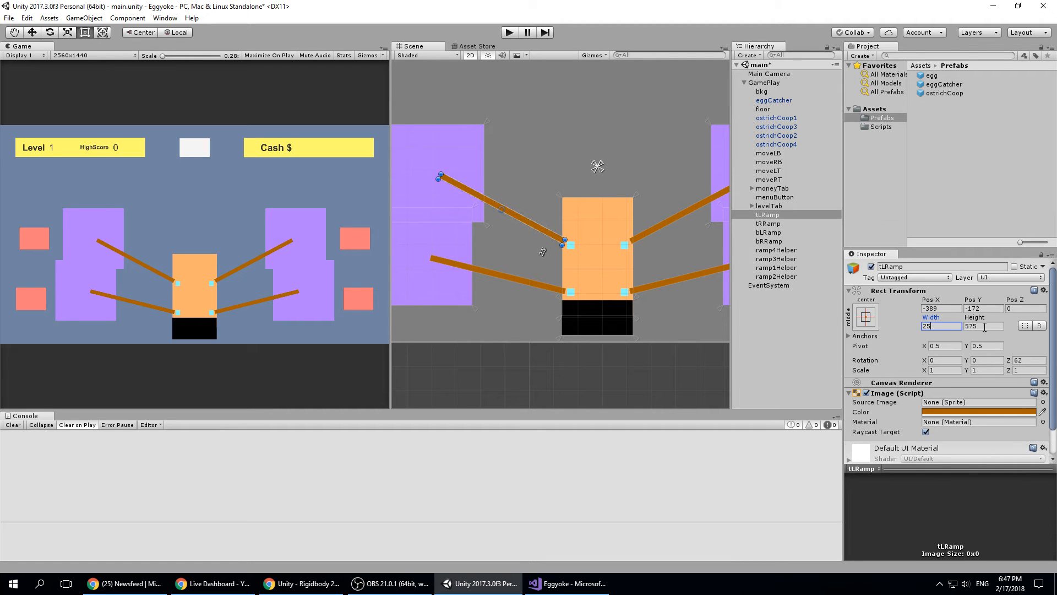
Set the height of tLRamp and tRRamp to 625.
left_click(985, 327)
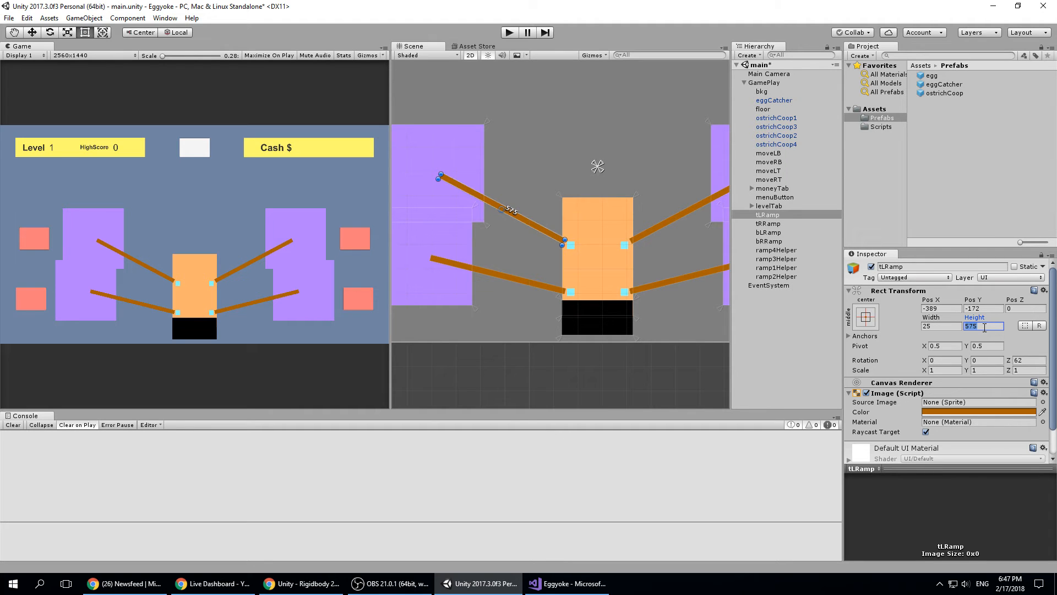
type("625")
left_click(768, 224)
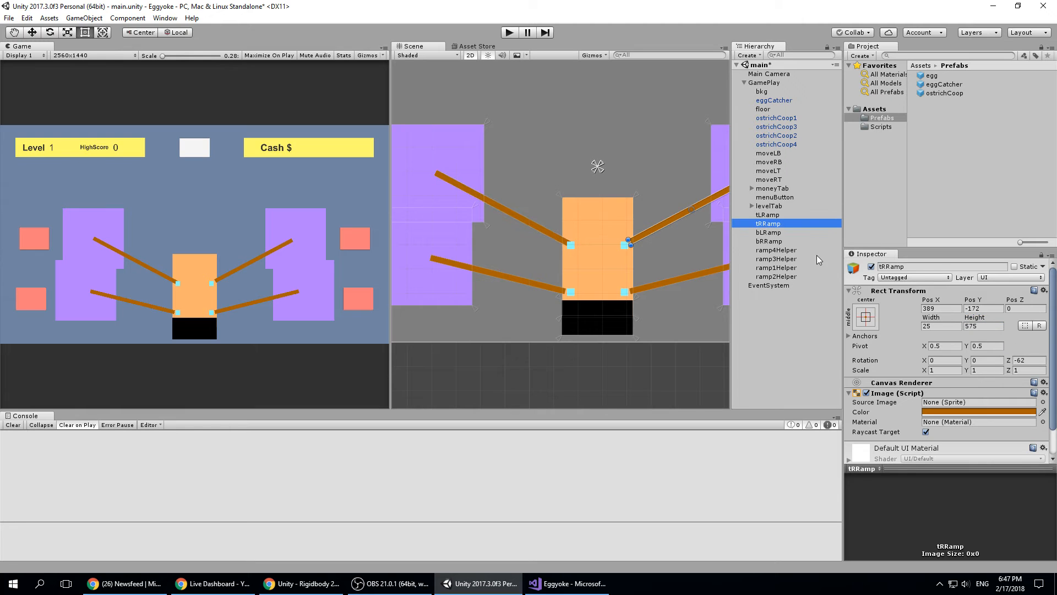
left_click(989, 326)
type("625")
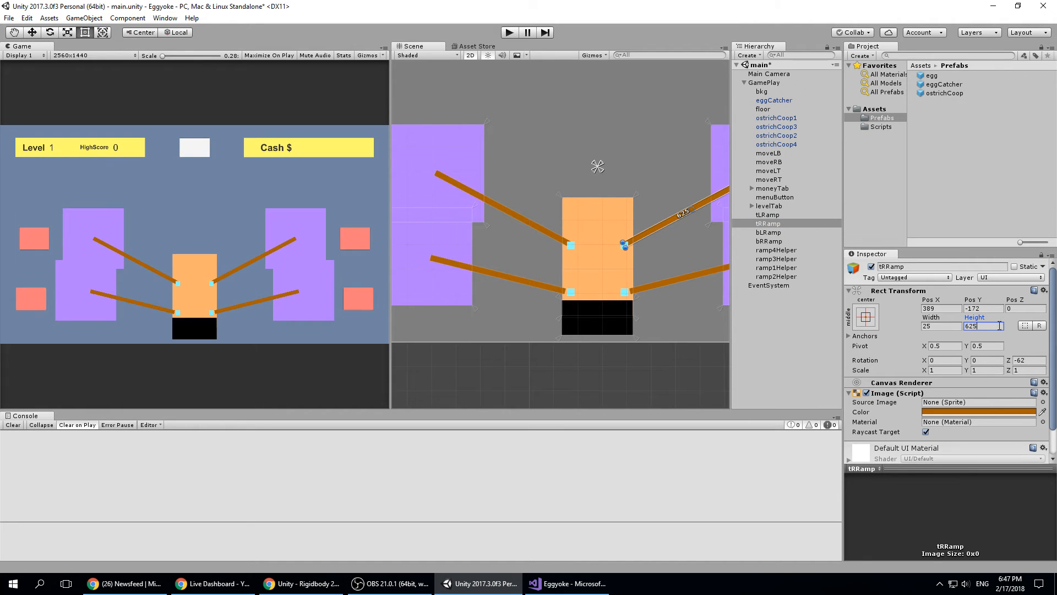
Set the height of bLRamp and bRRamp to 600.
left_click(769, 234)
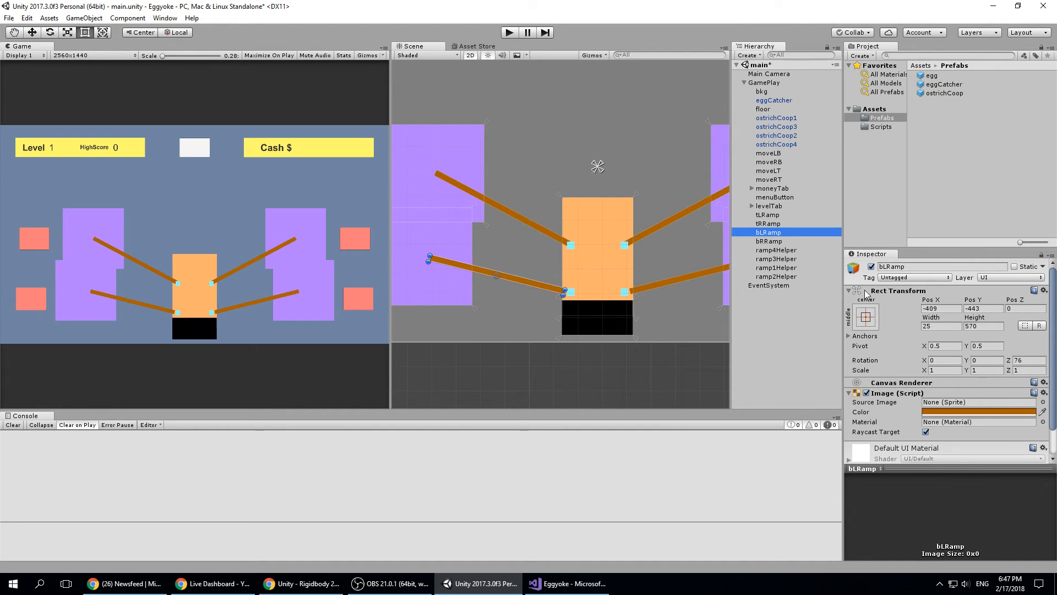
left_click(988, 326)
type("600")
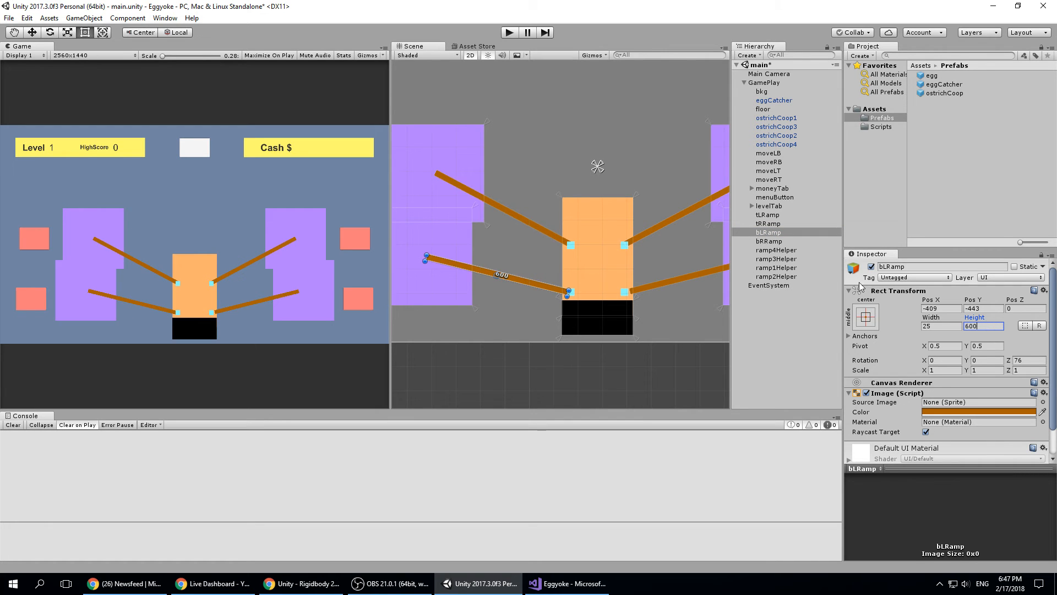
left_click(779, 242)
left_click(985, 327)
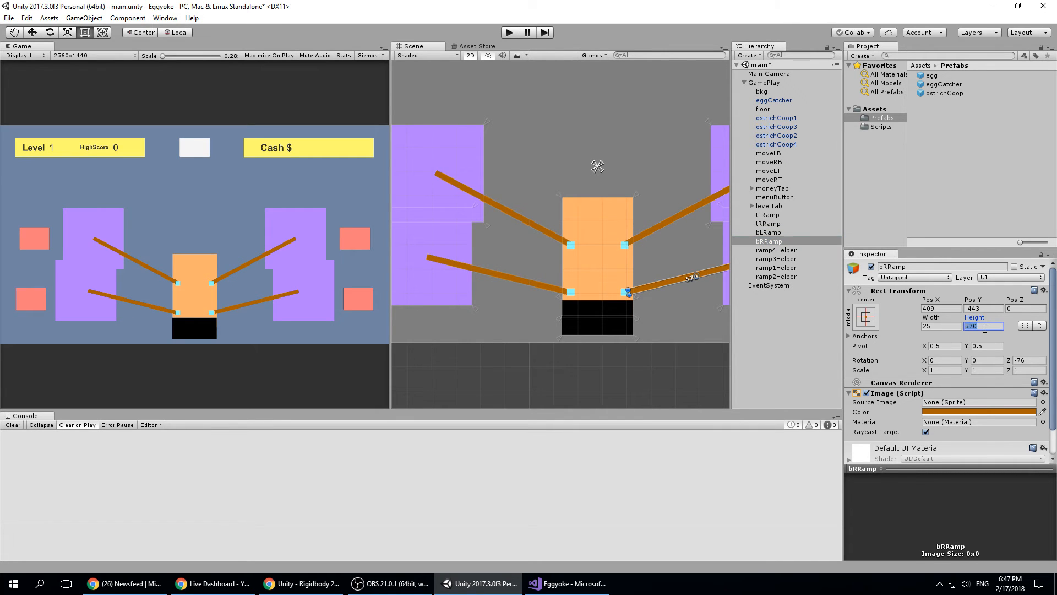
type("600")
Set tLRamp's Pos Y to -200 and compare the ramp's outer end with the centre of ostrichCoop3.
scroll(546, 237, "down", 4)
middle_click_drag(515, 240, 570, 269)
left_click(538, 194)
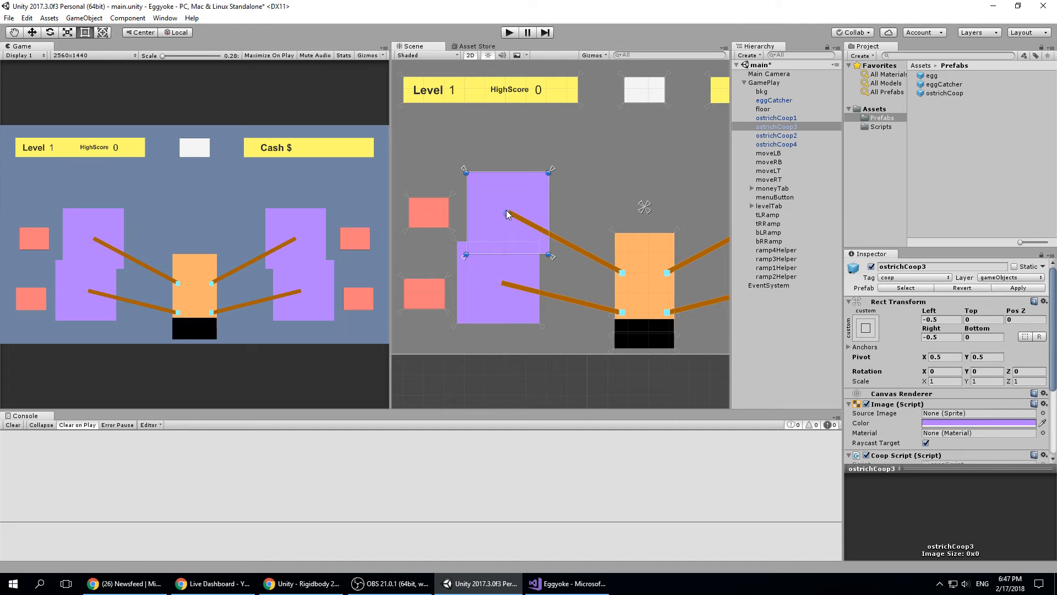
scroll(566, 266, "up", 3)
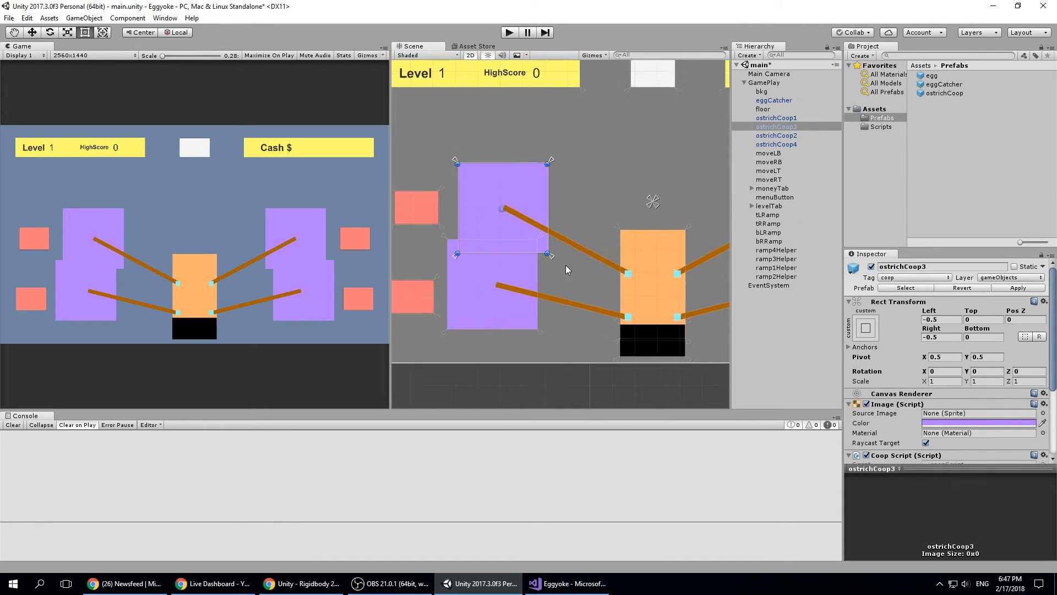
scroll(584, 245, "up", 1)
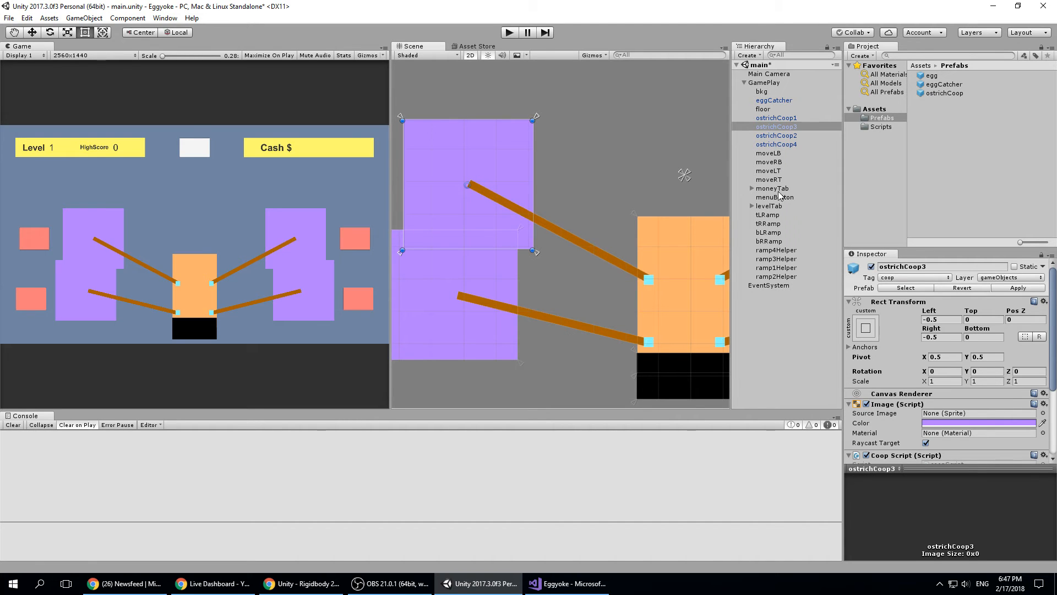
left_click(772, 215)
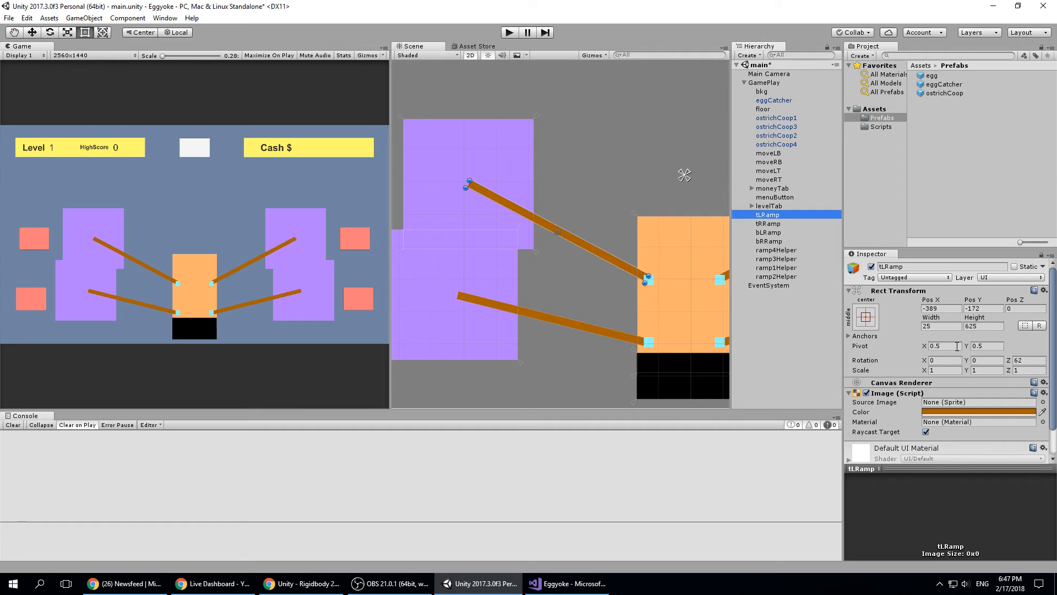
left_click(989, 308)
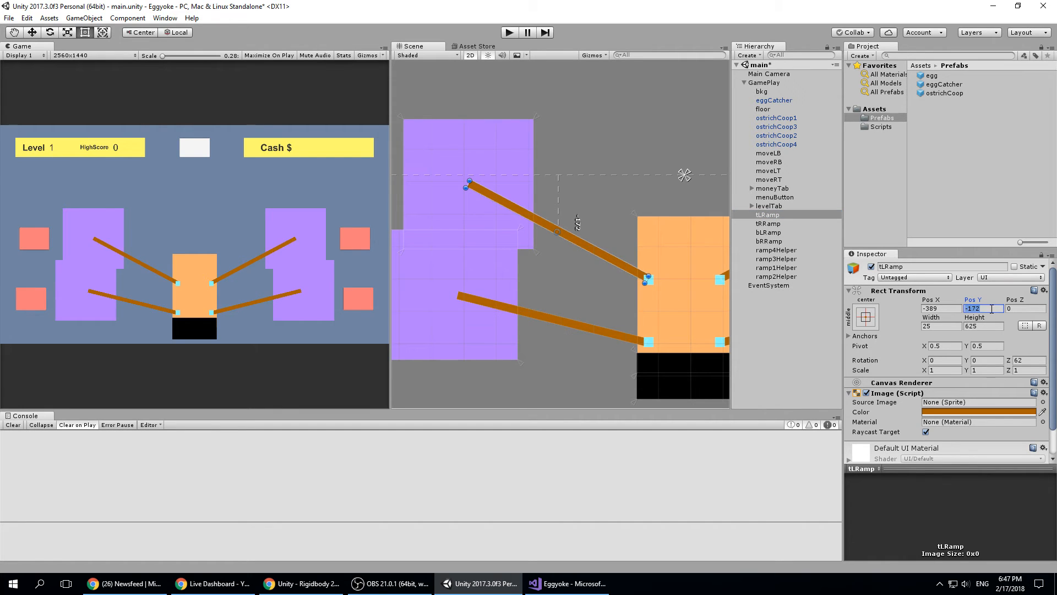
type("-200")
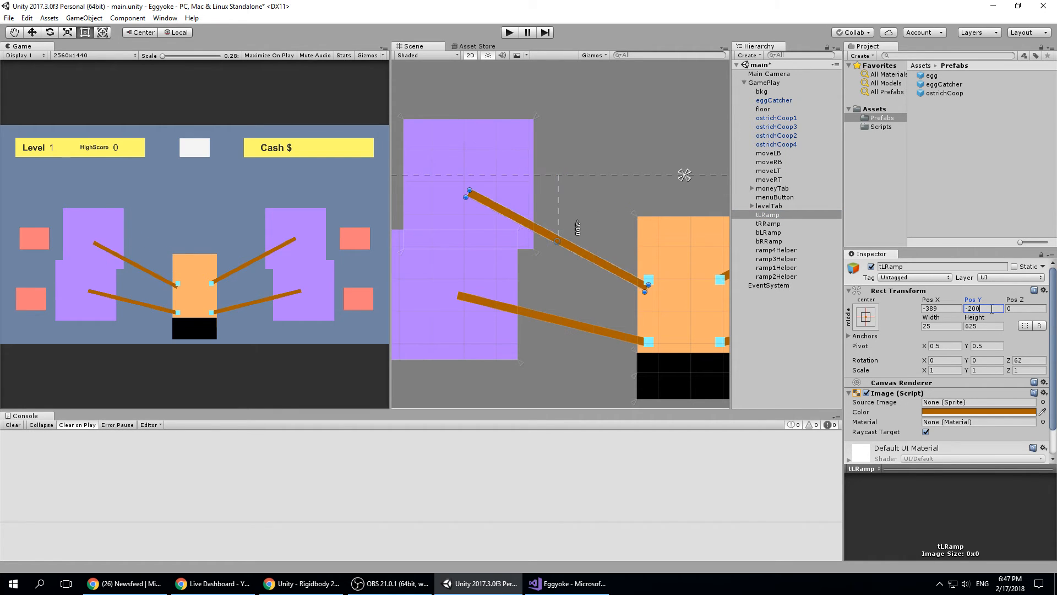
left_click(773, 128)
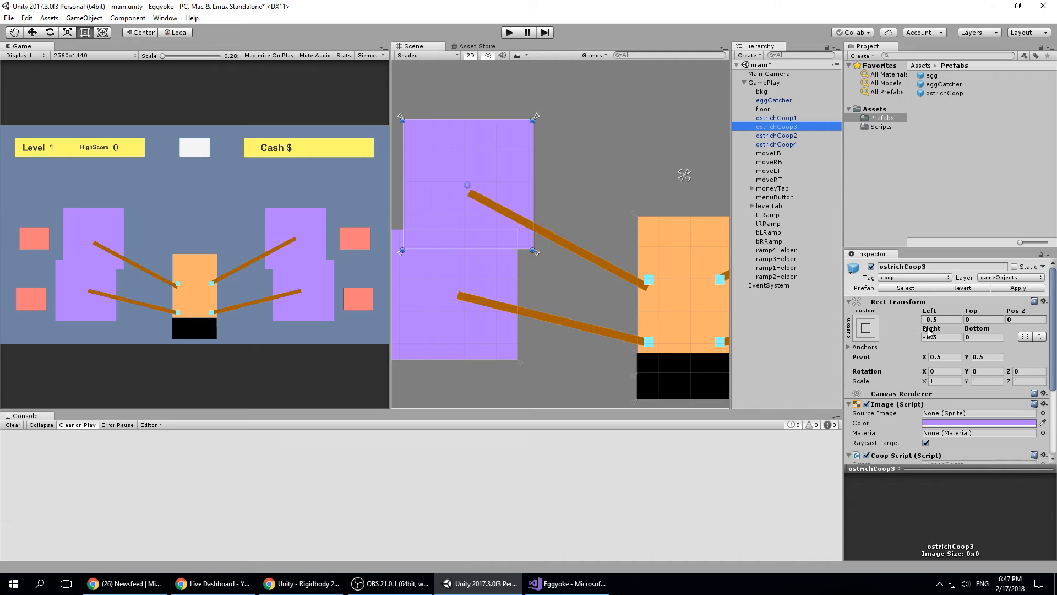
Set tLRamp's Pos Y to -220 and Pos X to -400, and compare its outer end with the centre of ostrichCoop3.
left_click(769, 215)
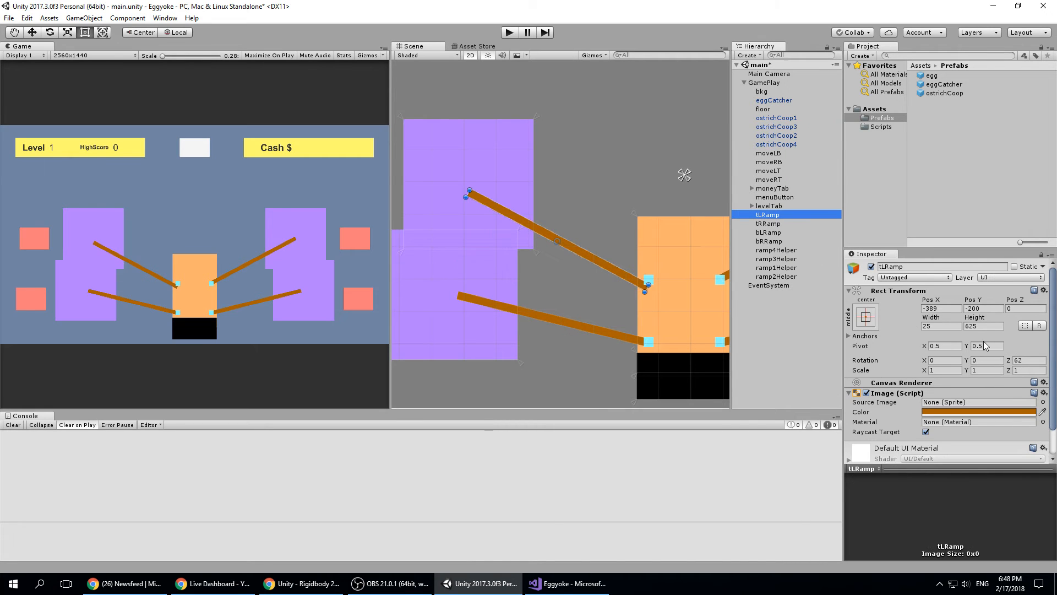
left_click(986, 309)
type("-220")
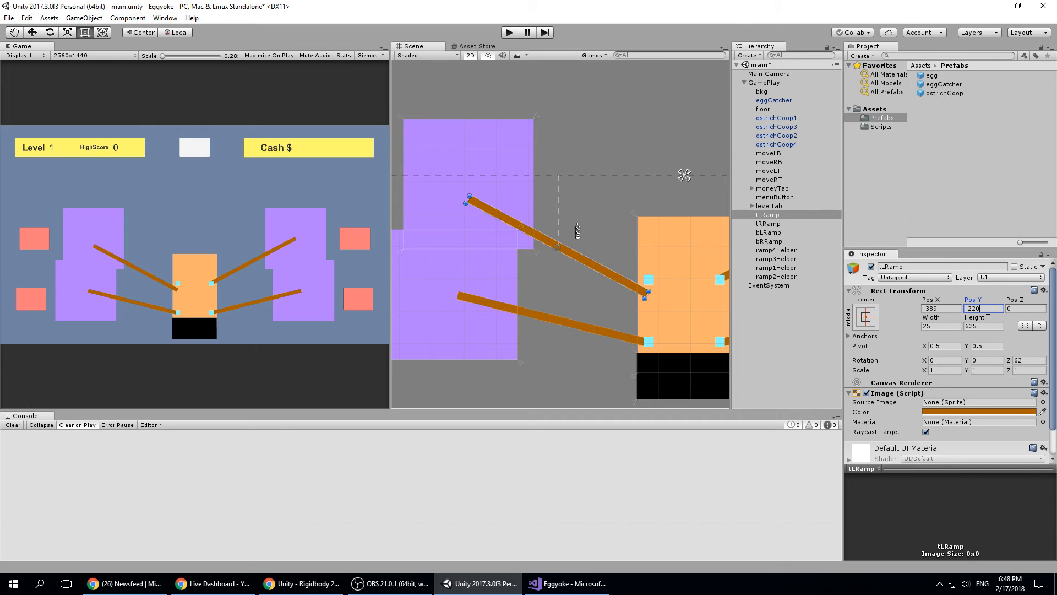
left_click(948, 308)
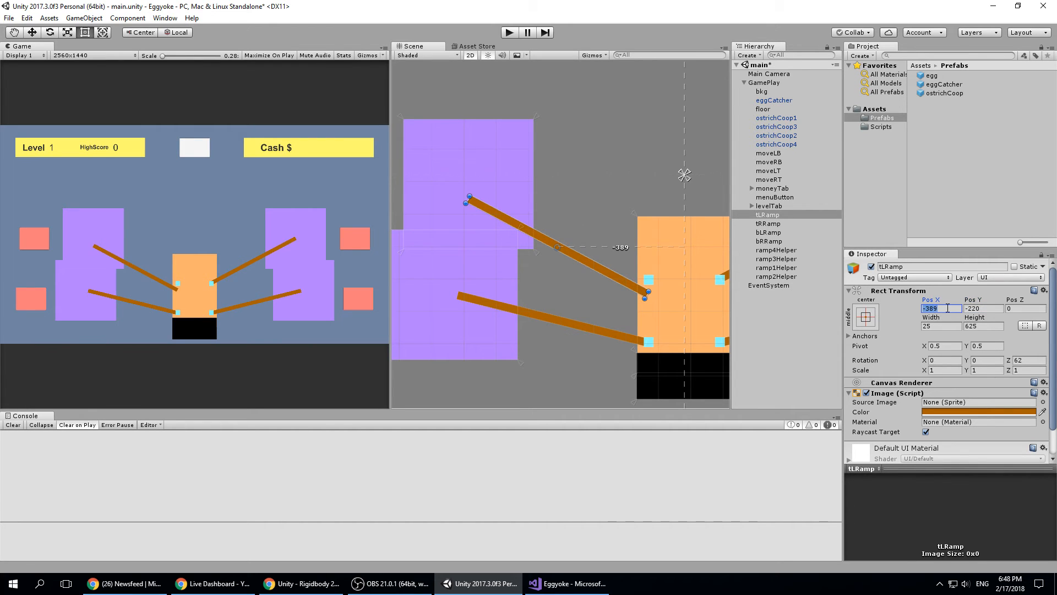
type("-400")
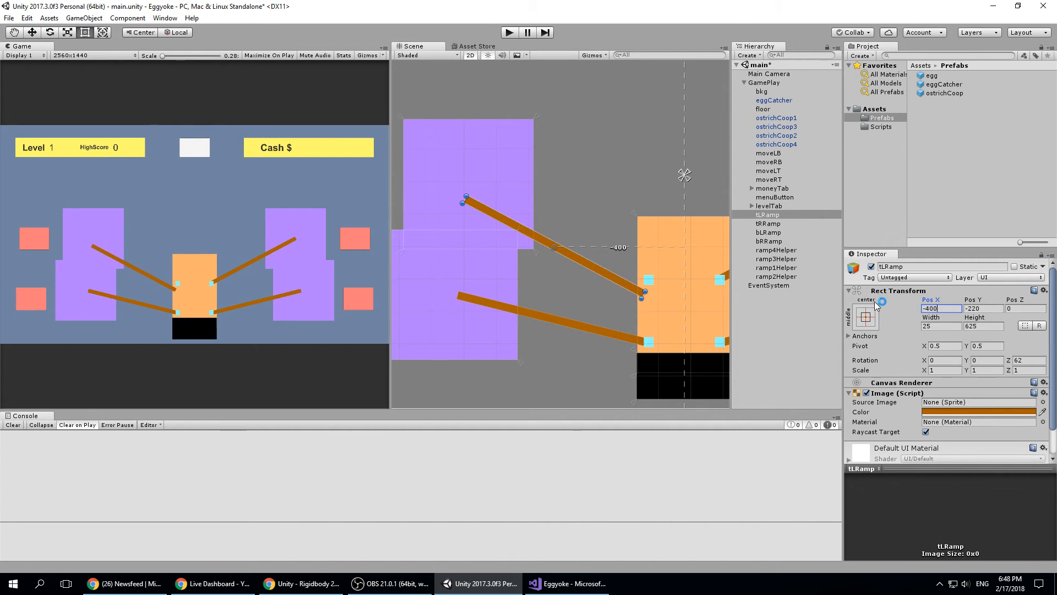
left_click(777, 127)
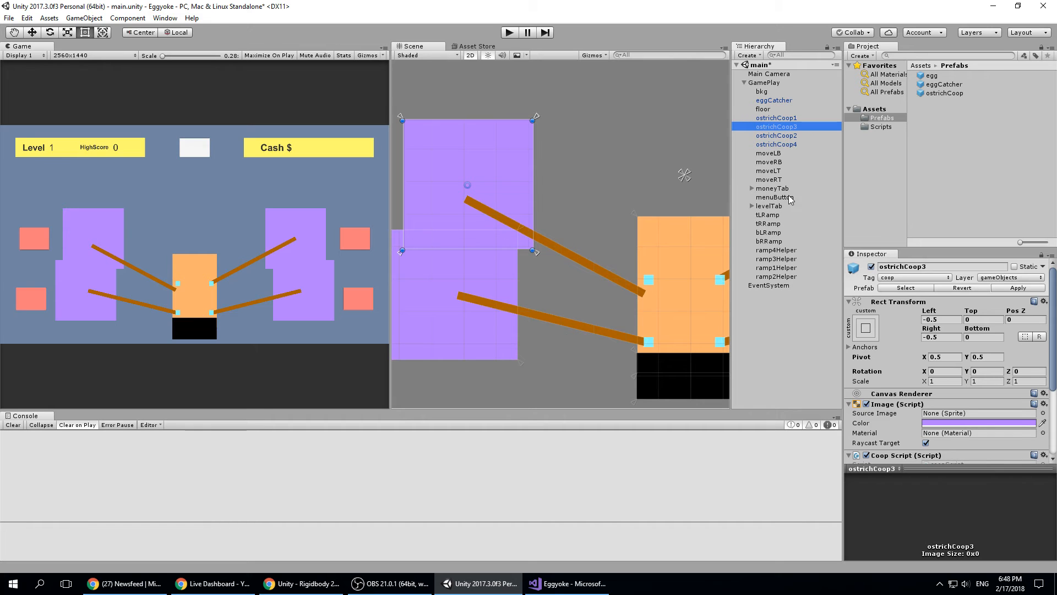
Set tLRamp's Pos X to -410 and check the ramp's outer end against ostrichCoop3's centre.
left_click(768, 215)
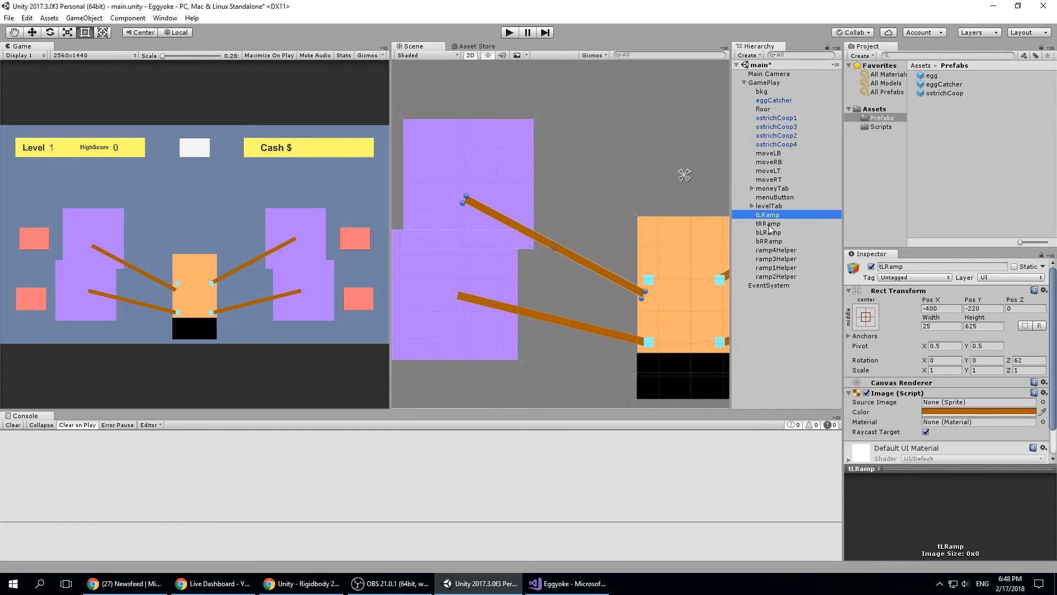
left_click(950, 309)
type("-410")
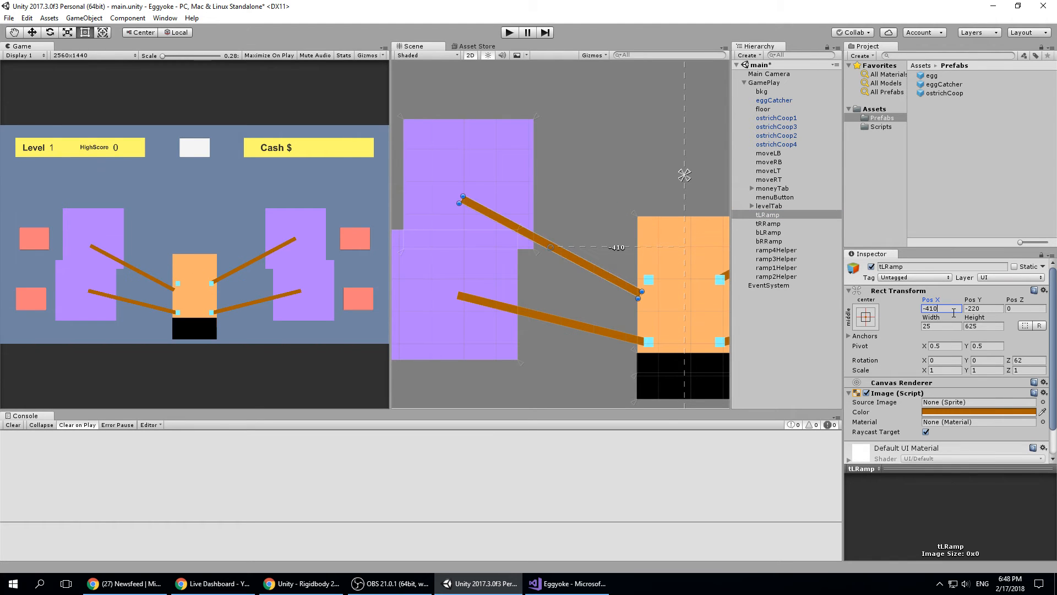
left_click(775, 128)
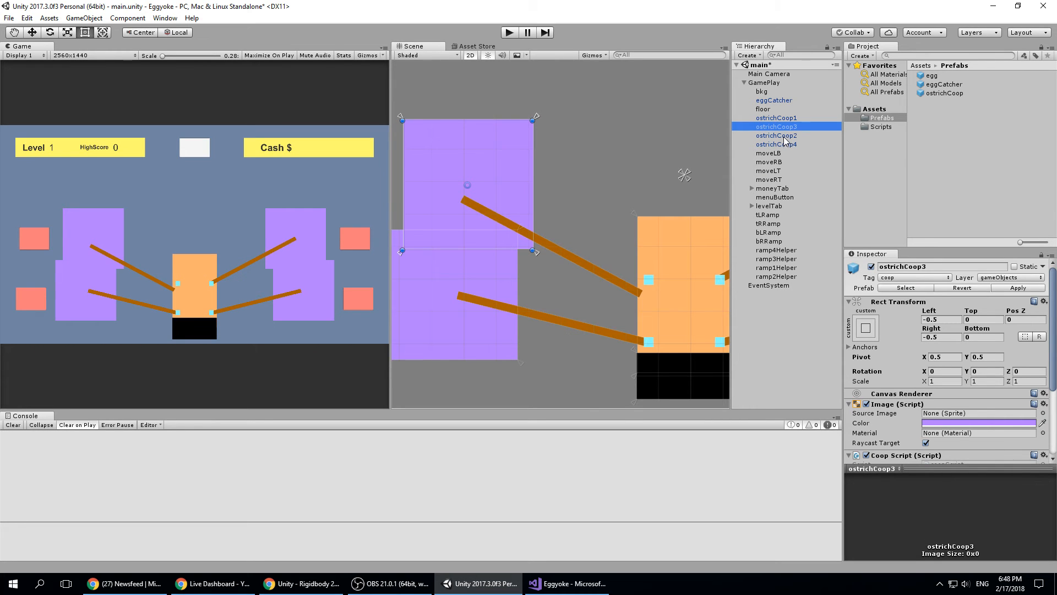
left_click(771, 215)
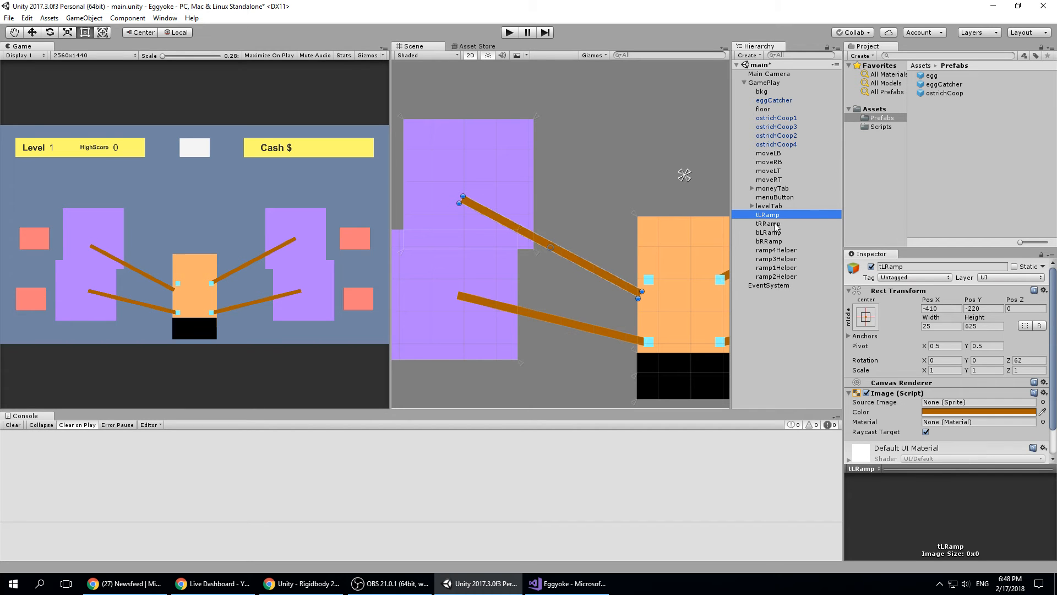
Set tRRamp's Pos X to 410 and Pos Y to -220, and compare its outer end with the centre of ostrichCoop4.
middle_click_drag(663, 190, 493, 189)
middle_click_drag(606, 179, 563, 190)
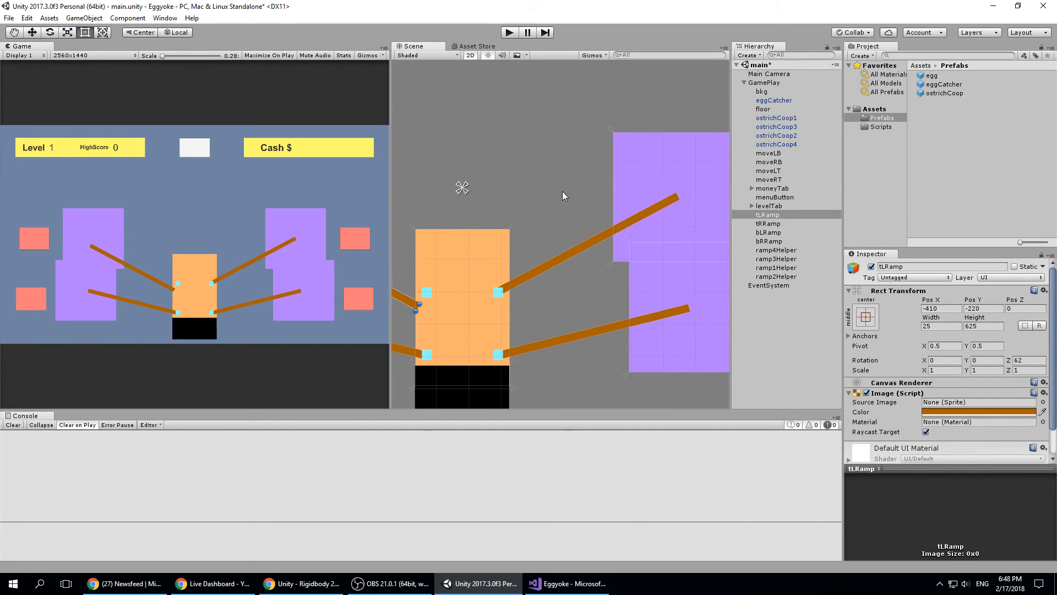
left_click(768, 223)
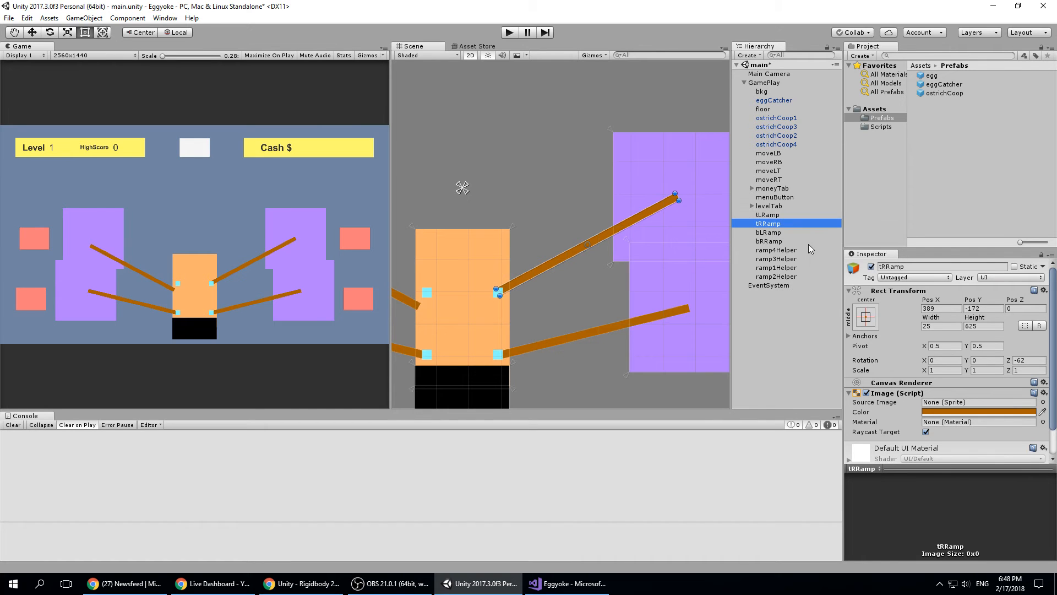
left_click(951, 308)
type("410")
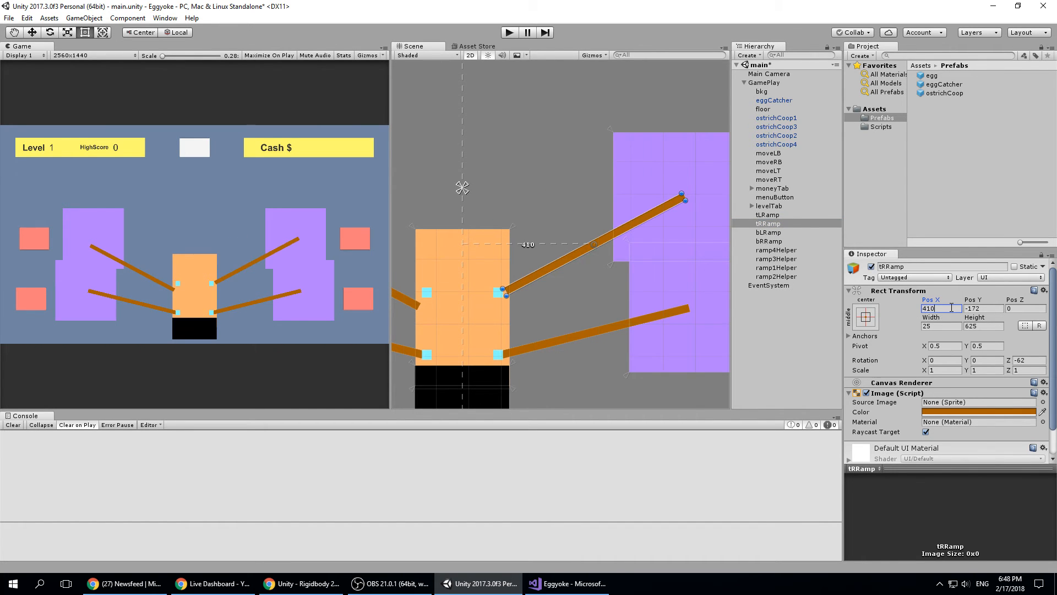
left_click(991, 308)
type("-220")
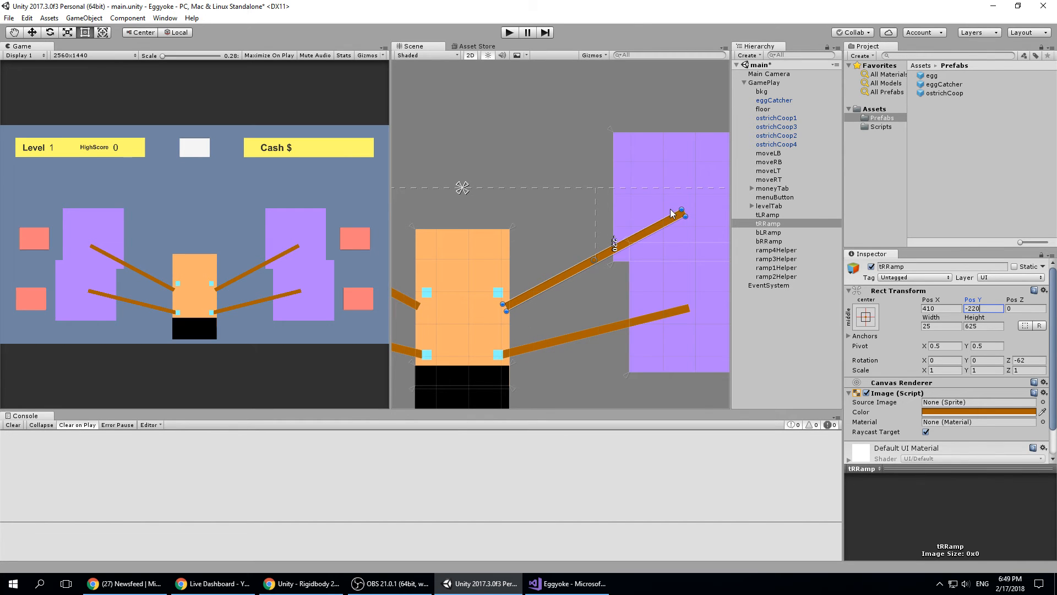
middle_click_drag(538, 325, 685, 312)
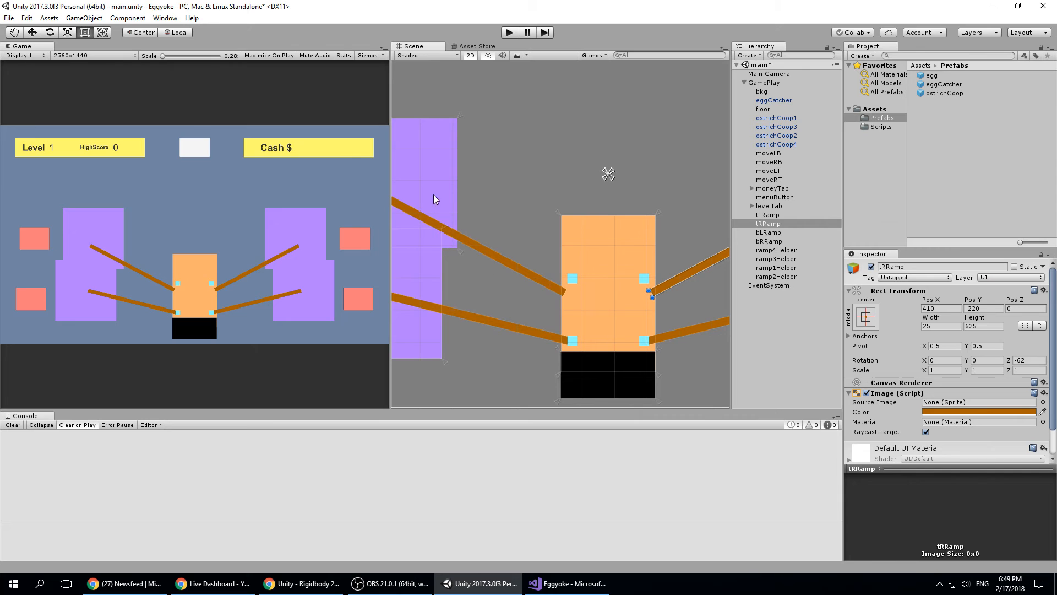
middle_click_drag(696, 242, 545, 270)
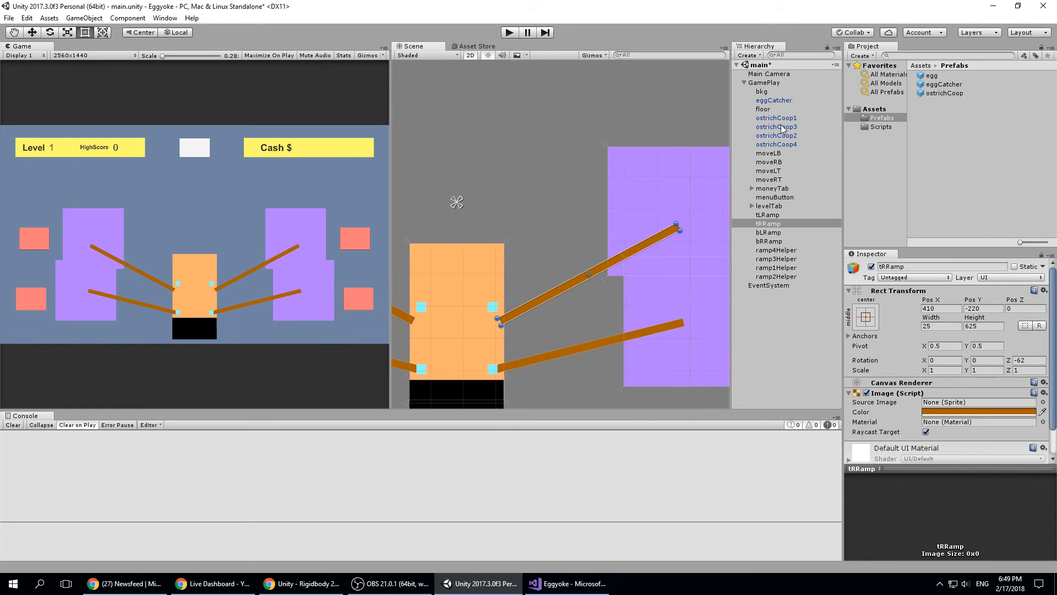
left_click(776, 144)
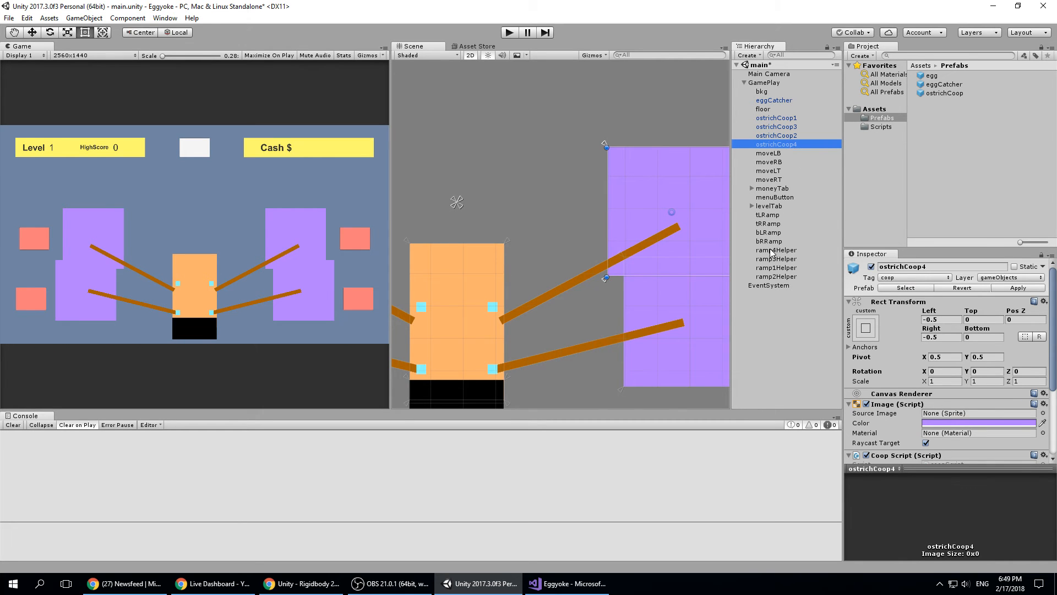
Set bLRamp's height to 650 and compare its outer end with the centre of ostrichCoop1.
middle_click_drag(543, 248, 723, 187)
left_click(777, 118)
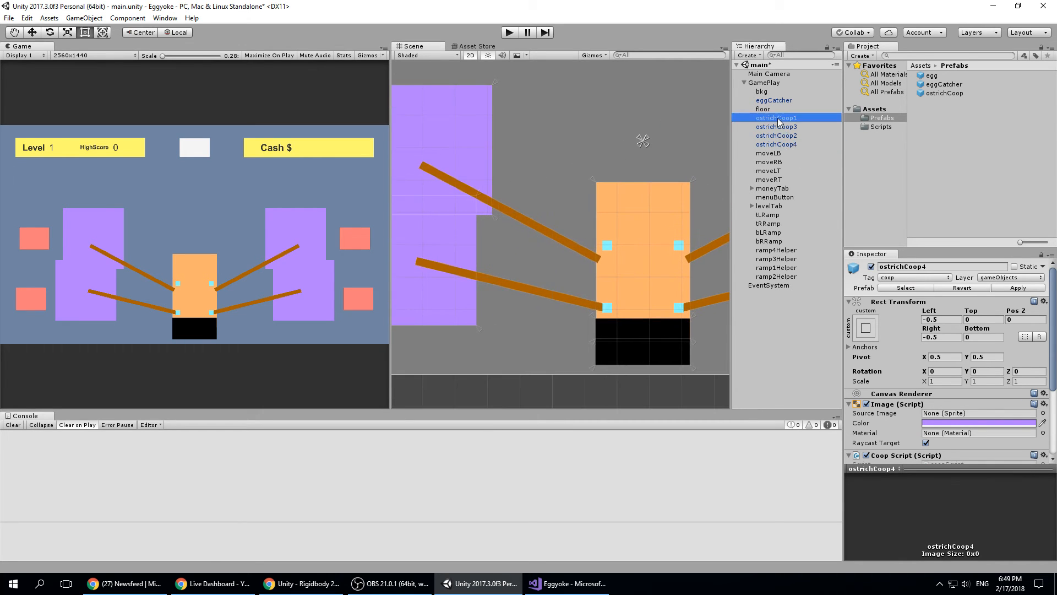
middle_click_drag(521, 236, 621, 229)
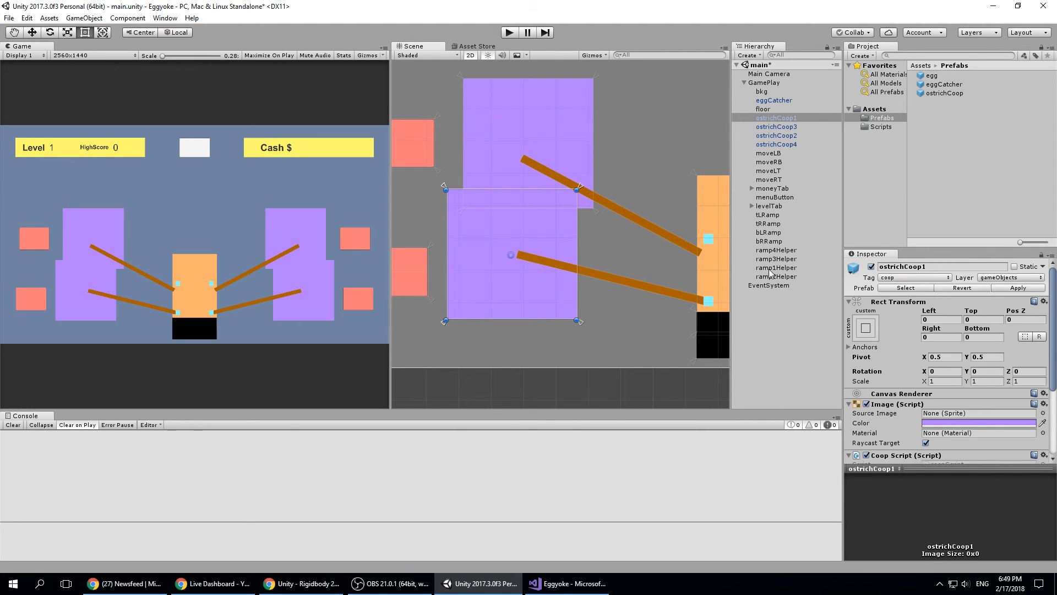
left_click(768, 236)
left_click(988, 326)
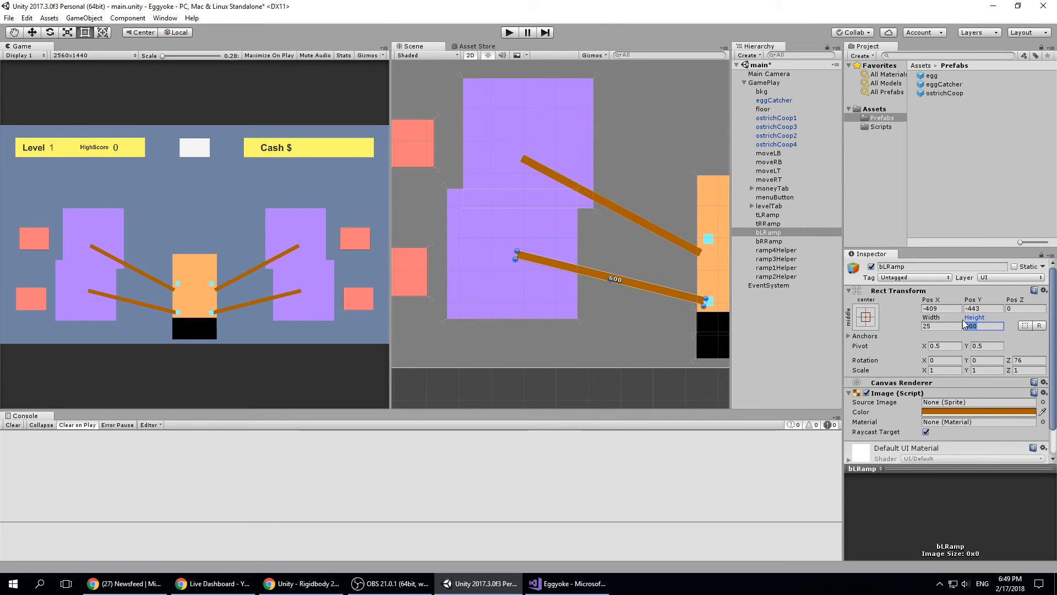
type("650")
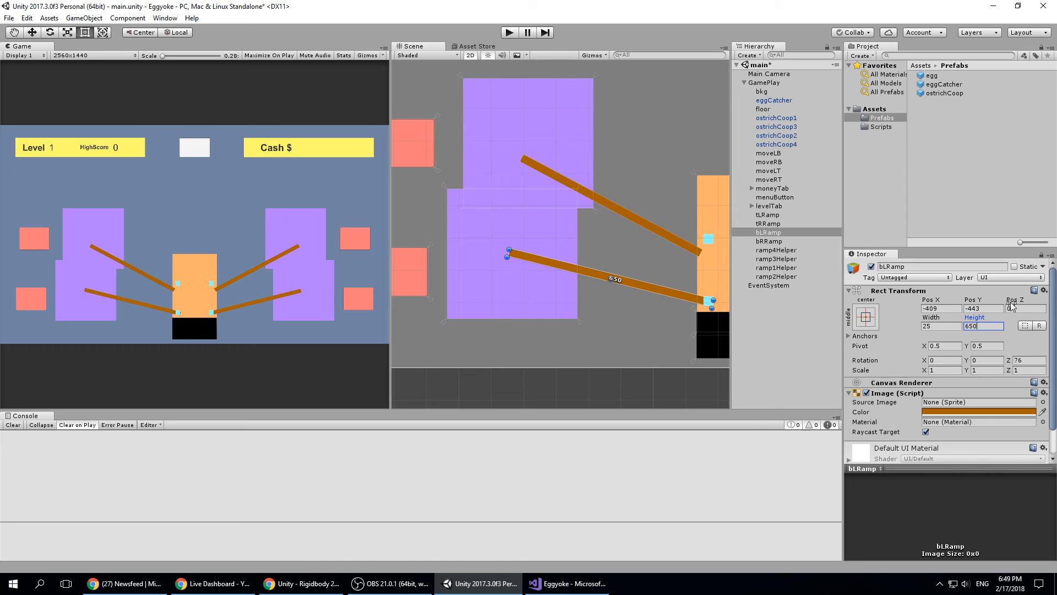
left_click(944, 310)
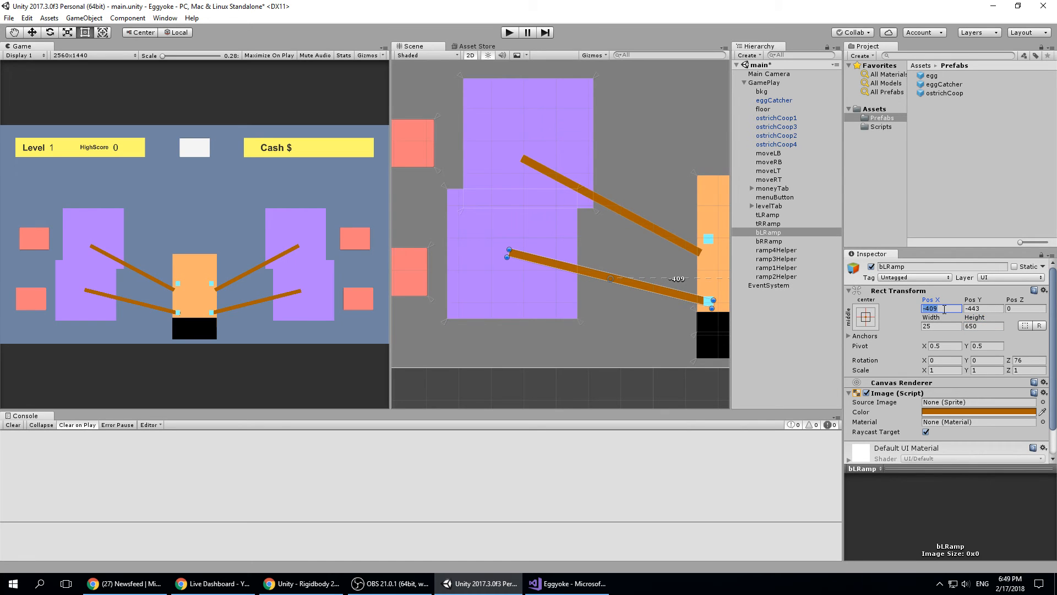
left_click(776, 118)
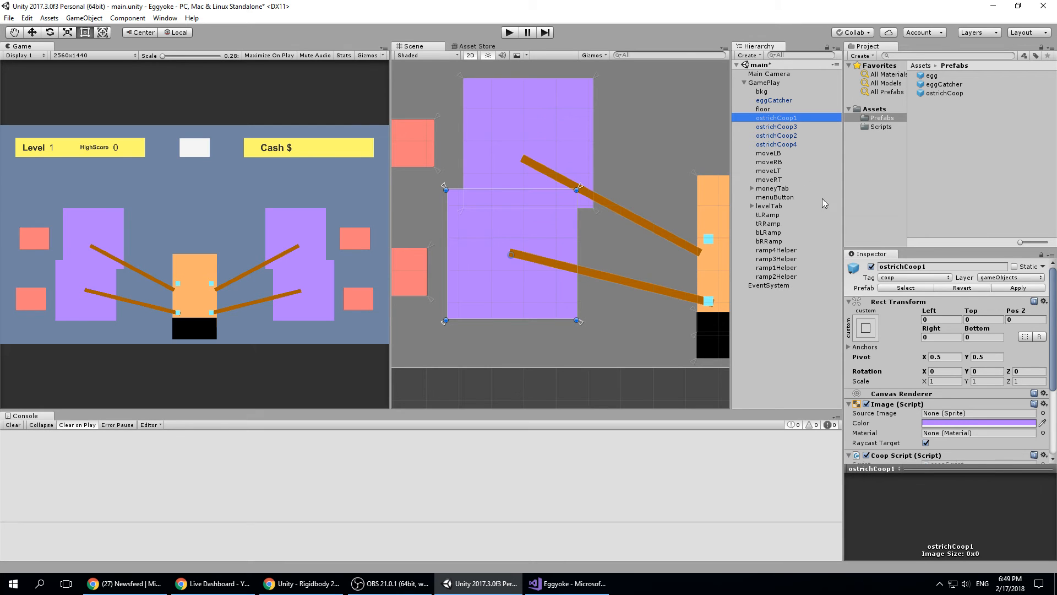
Set bLRamp's Pos X to -415 and Pos Y to -500, and compare its outer end with ostrichCoop1's centre.
left_click(778, 258)
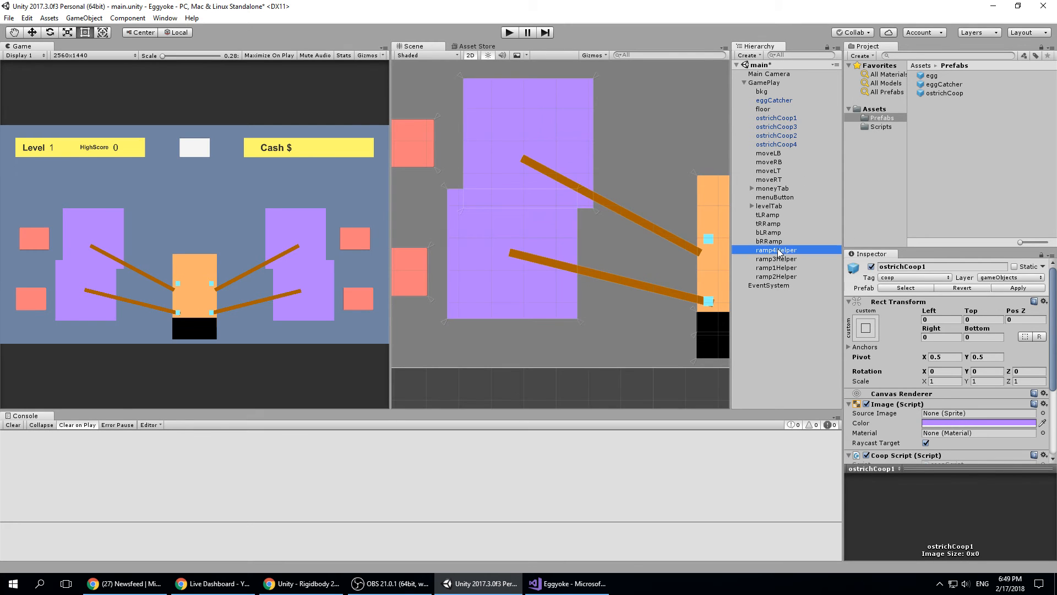
left_click(766, 233)
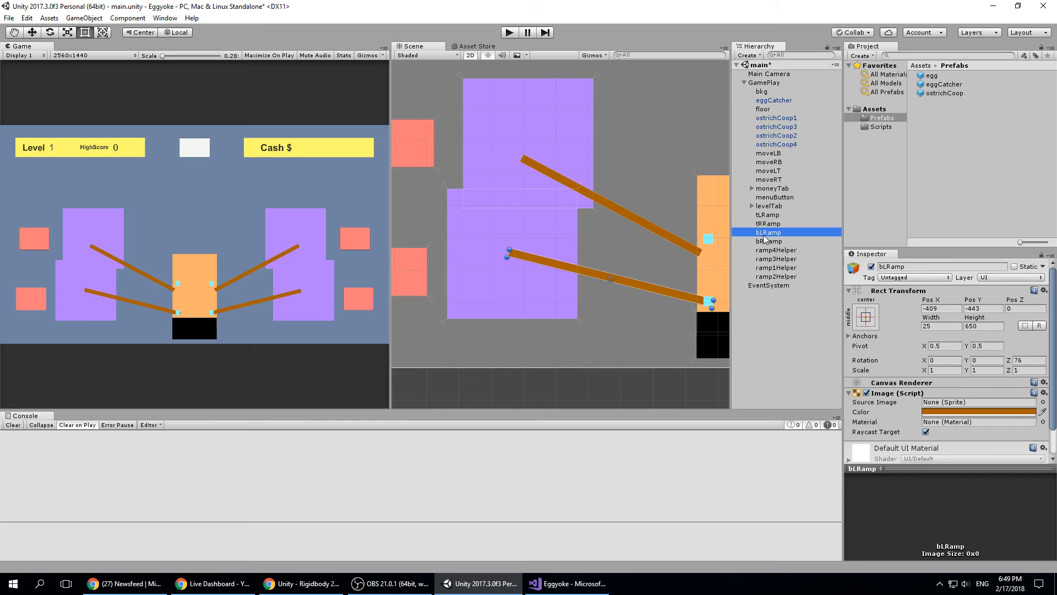
left_click(939, 309)
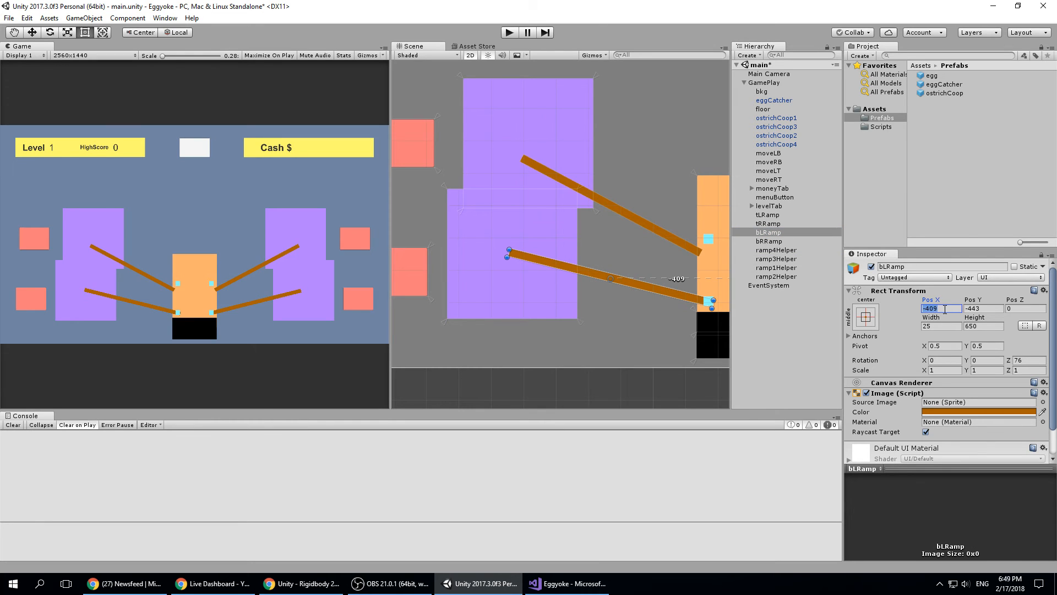
type("-415")
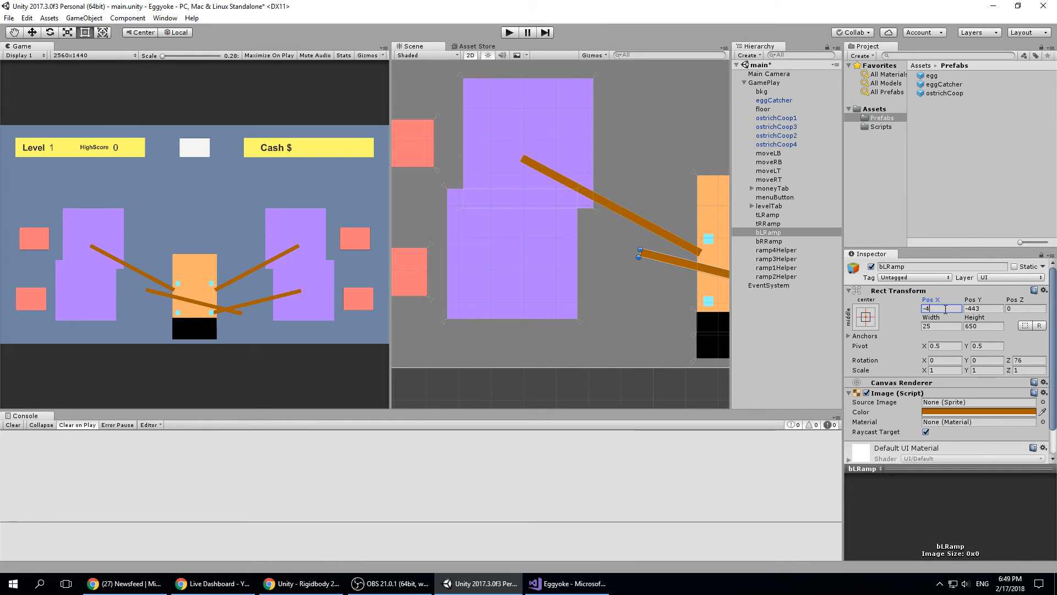
left_click(989, 309)
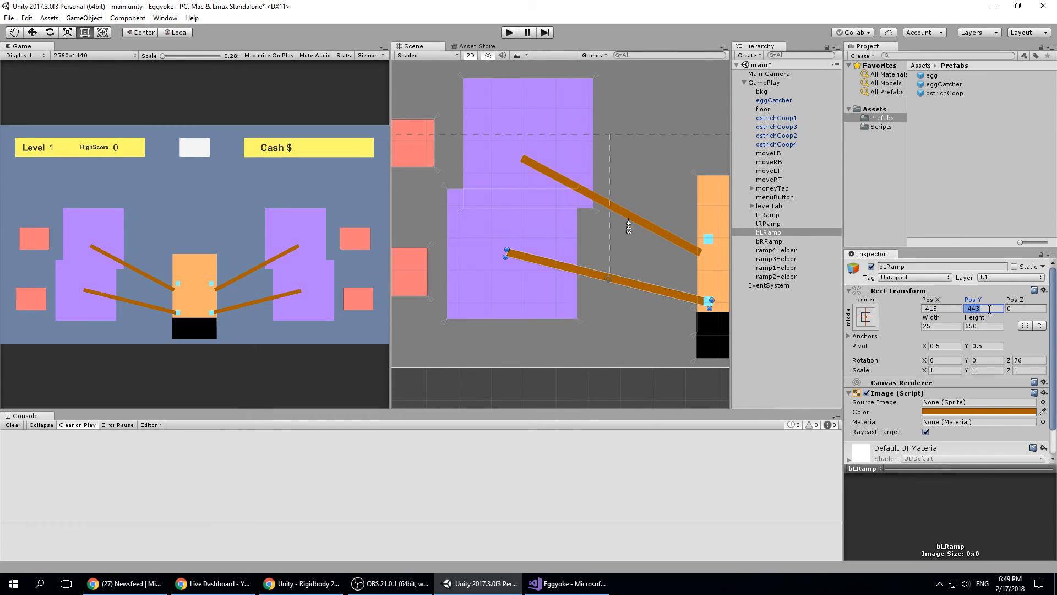
type("-500")
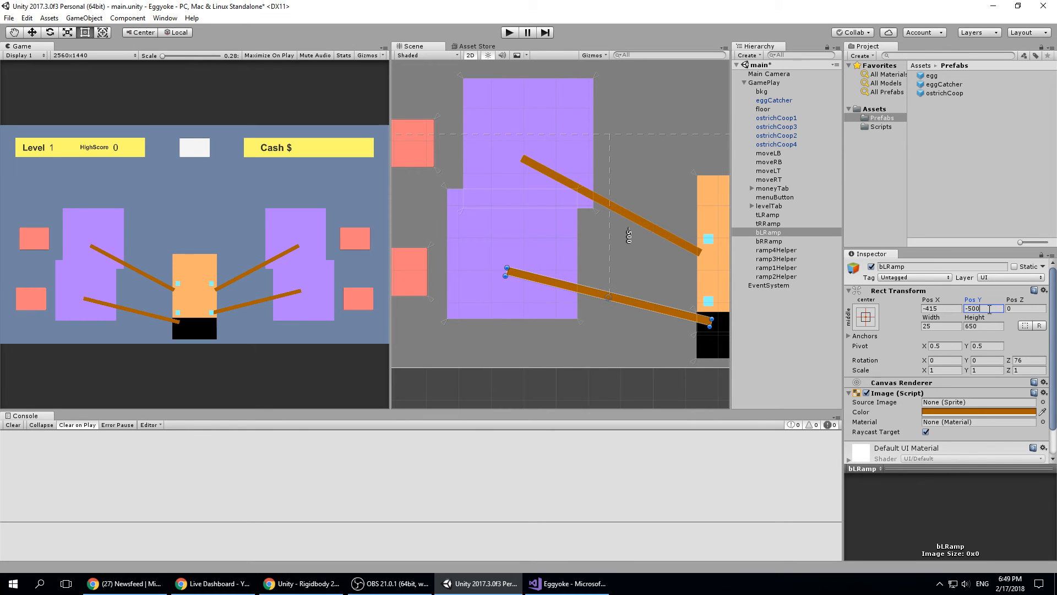
left_click(775, 119)
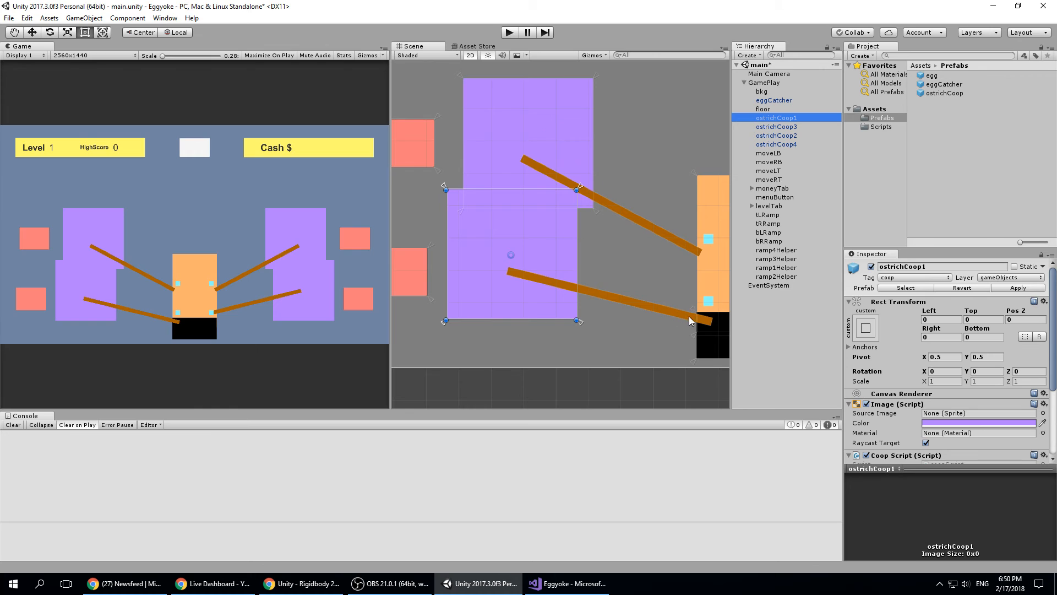
Set bLRamp's height to 620 and check the ramp's outer end against the centre of ostrichCoop1.
left_click(773, 233)
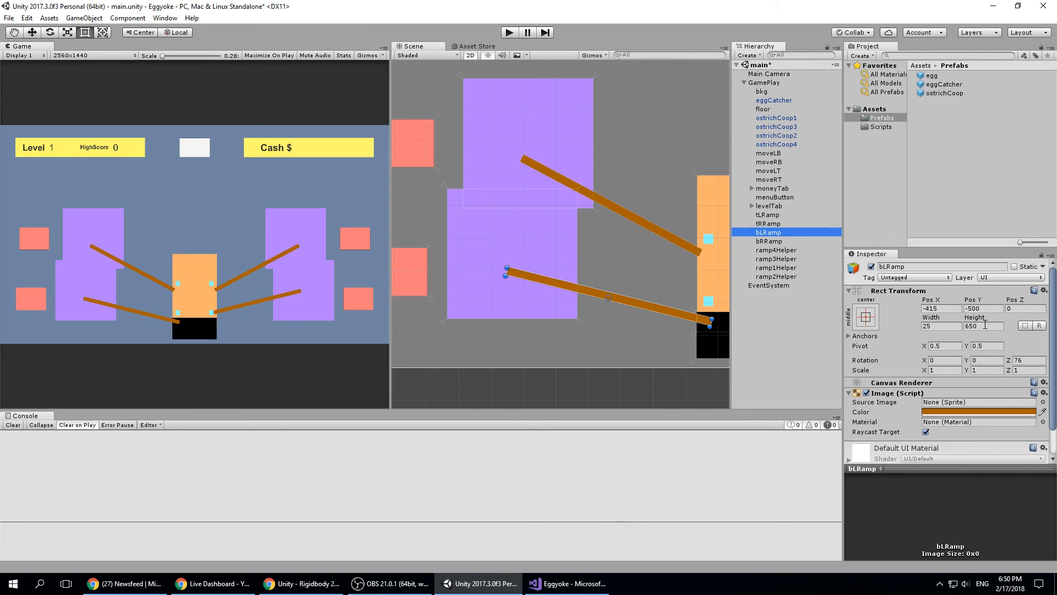
left_click(985, 325)
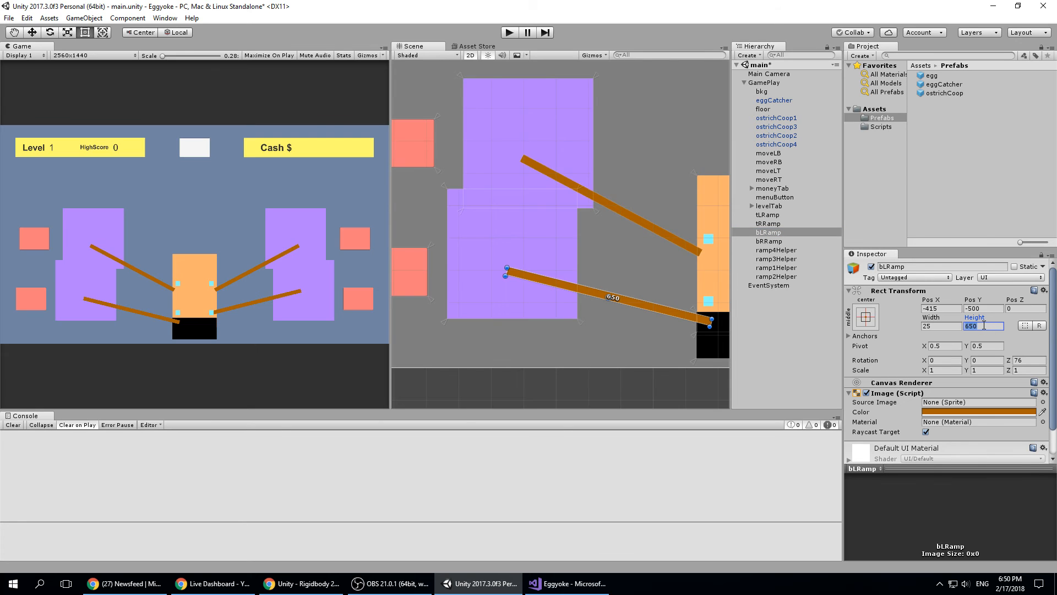
type("620")
left_click(777, 117)
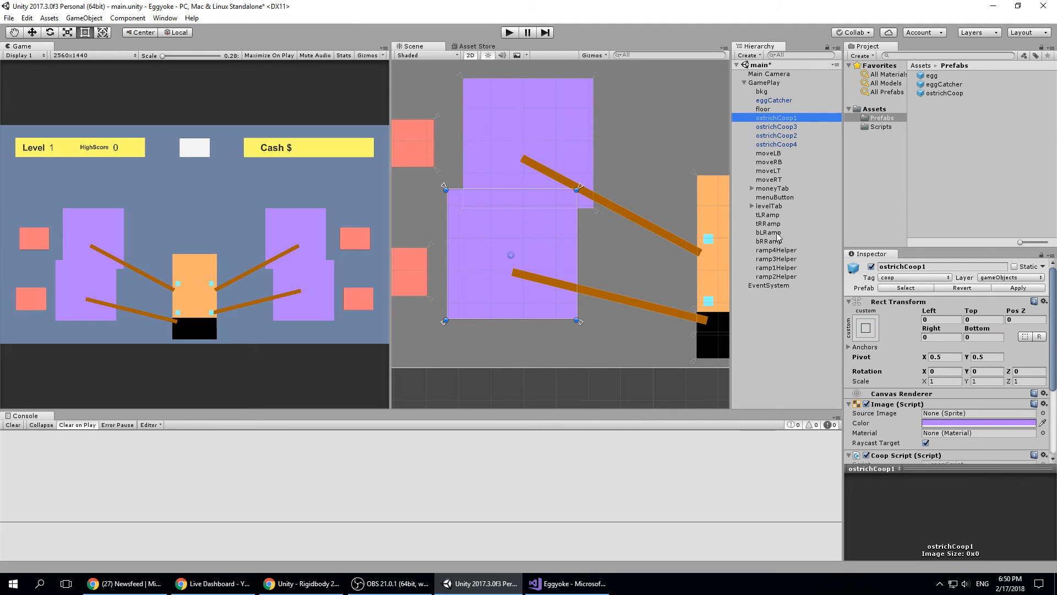
Set bLRamp's Pos X to -450.
left_click(765, 233)
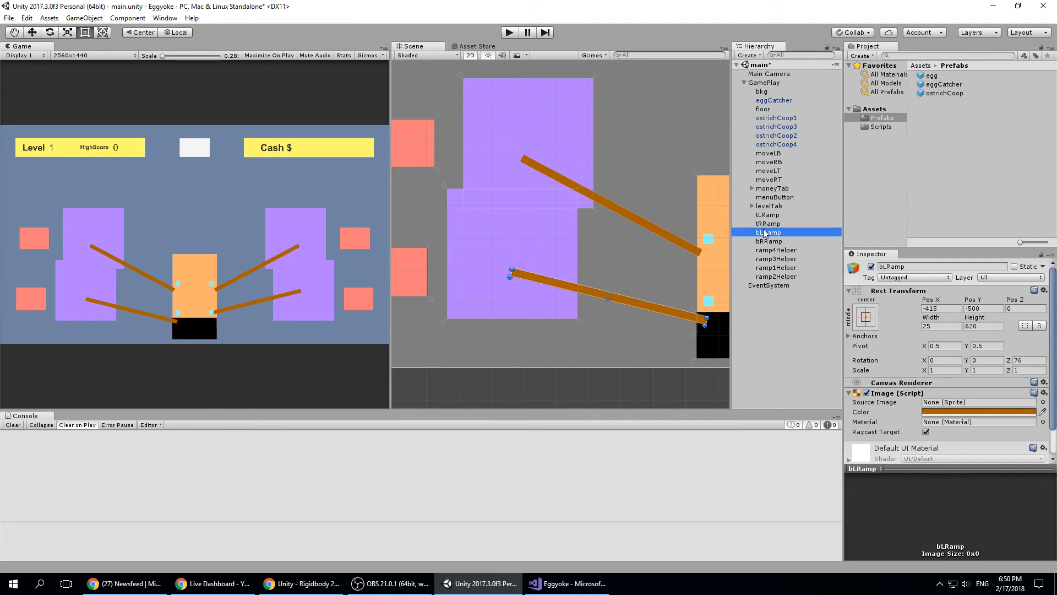
left_click(948, 309)
type("-")
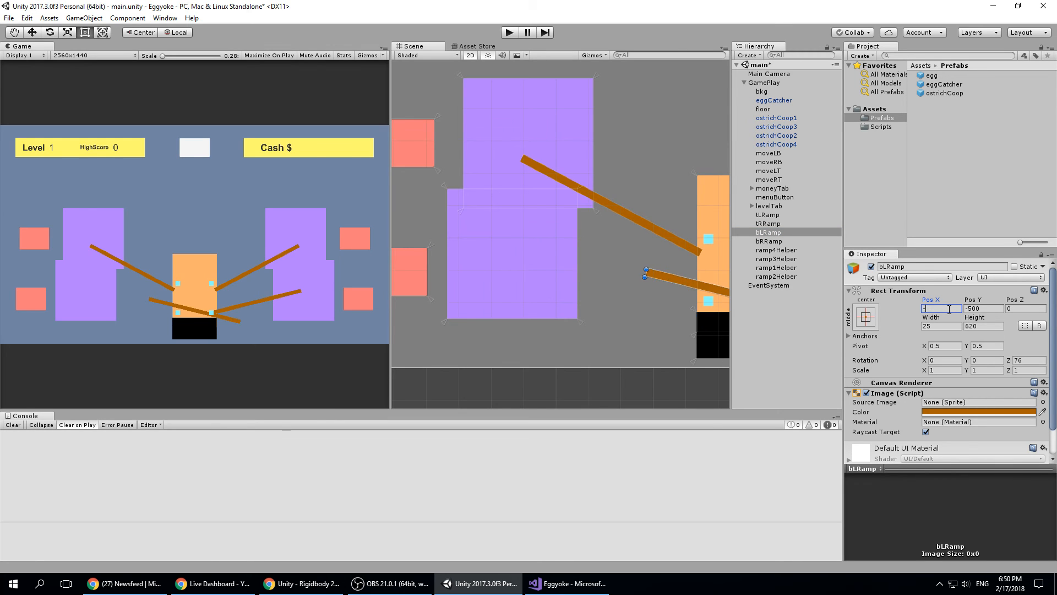
type("450")
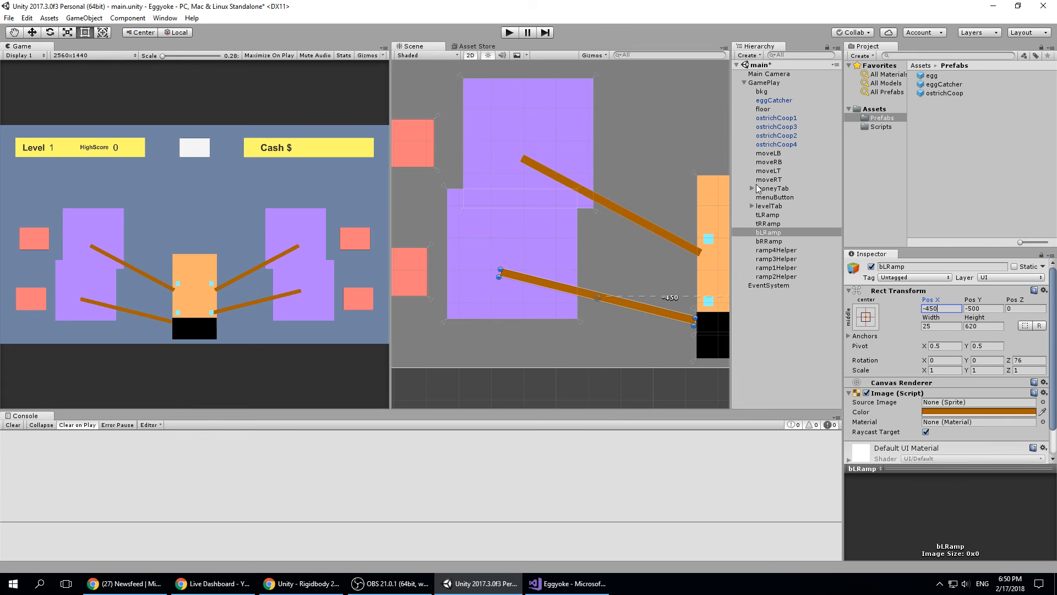
Set bLRamp's Pos X to -430 and Pos Y to -475, and compare its outer end with ostrichCoop1's centre.
left_click(772, 118)
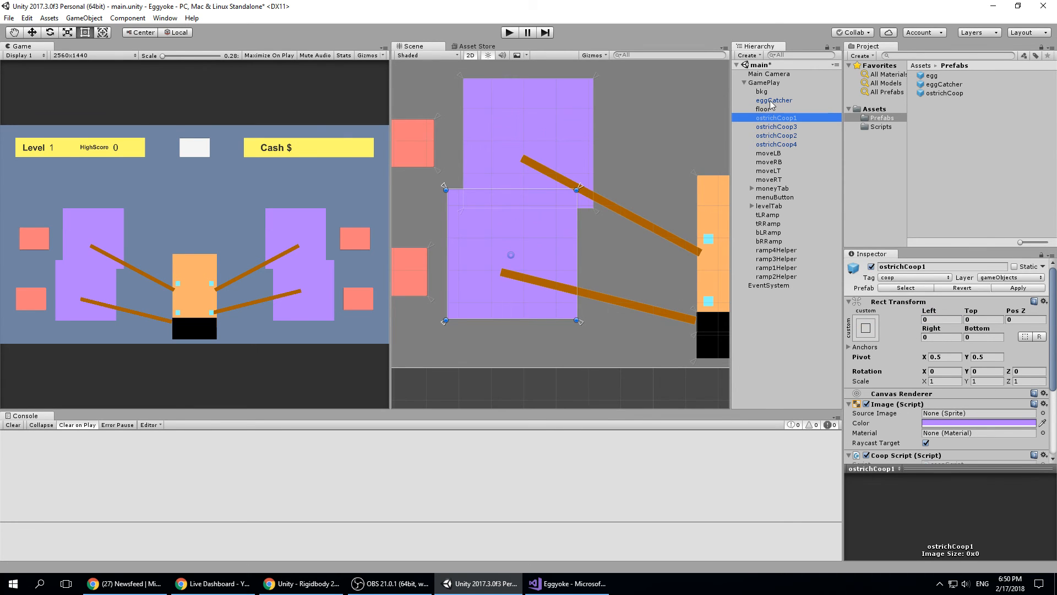
left_click(776, 234)
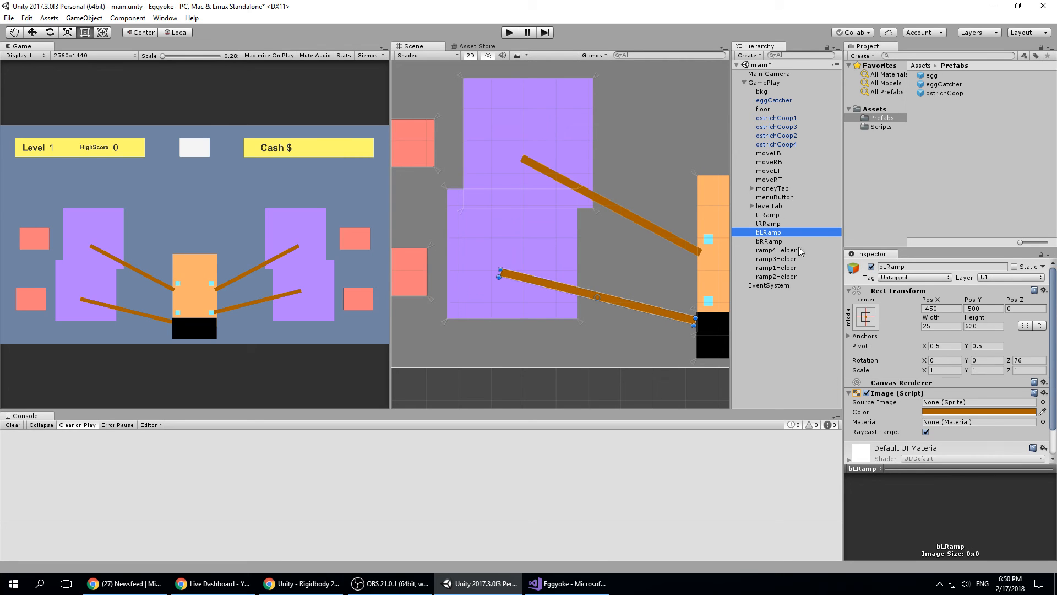
left_click(945, 309)
type("-430")
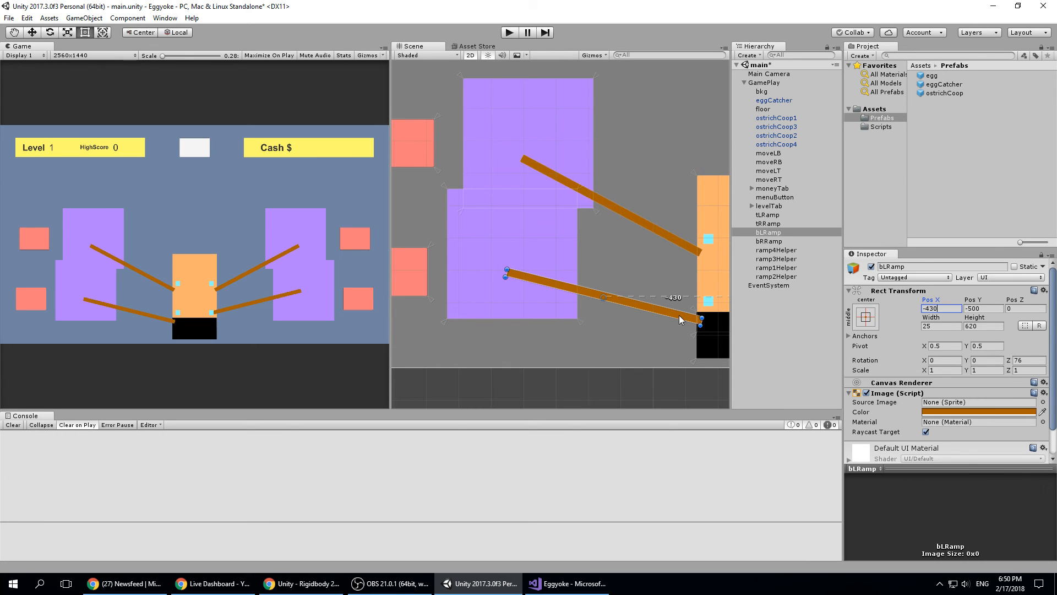
left_click(984, 308)
type("-")
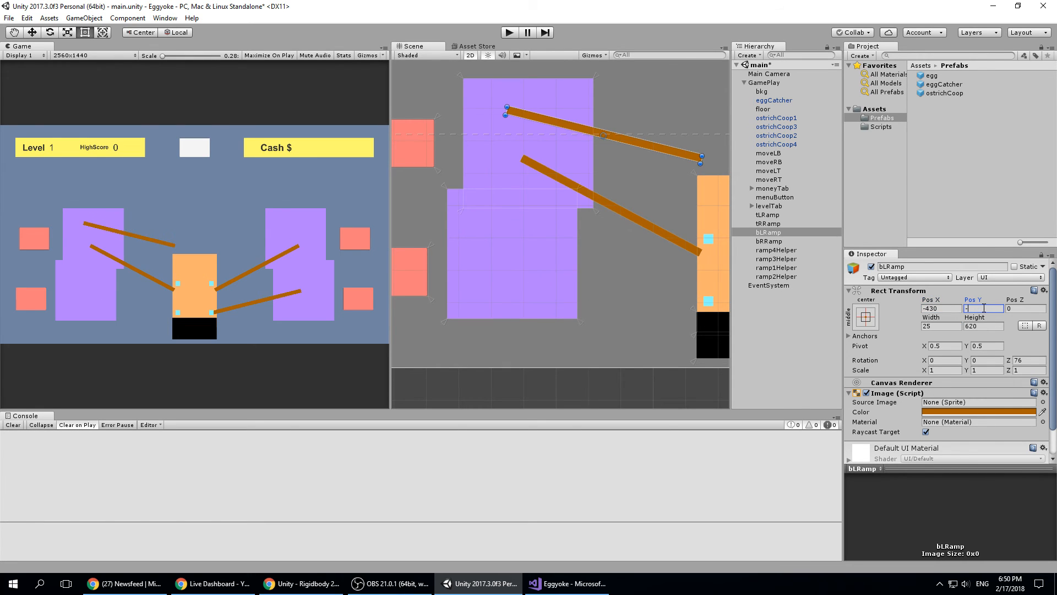
type("475")
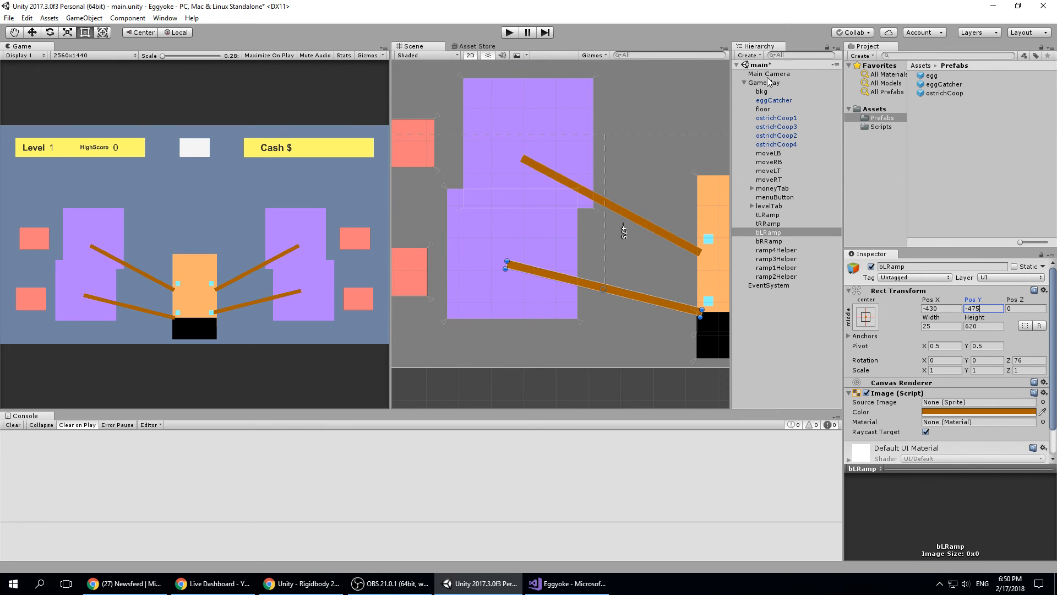
left_click(771, 119)
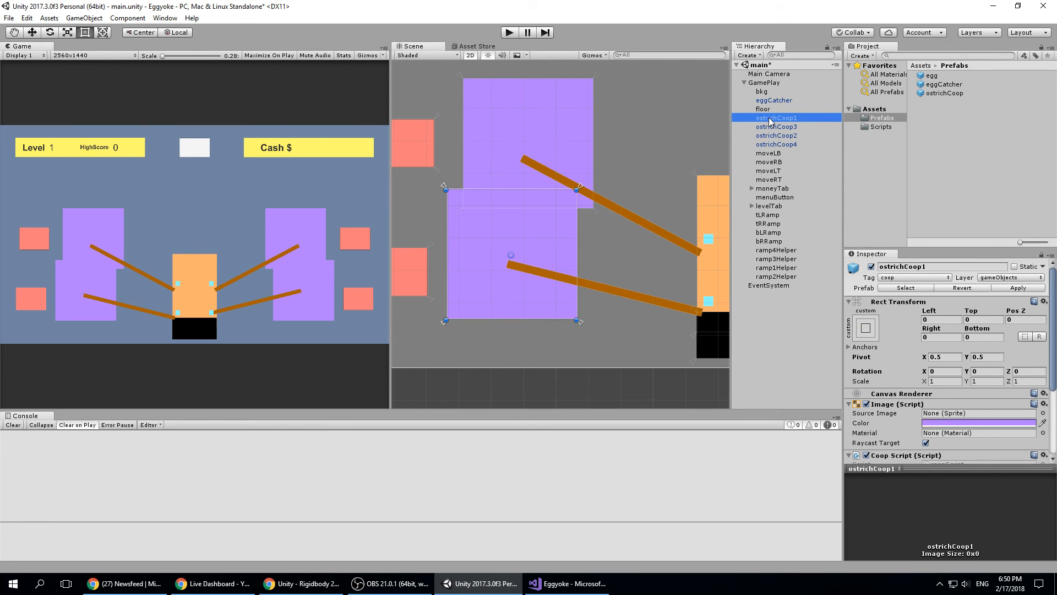
middle_click_drag(664, 337, 511, 339)
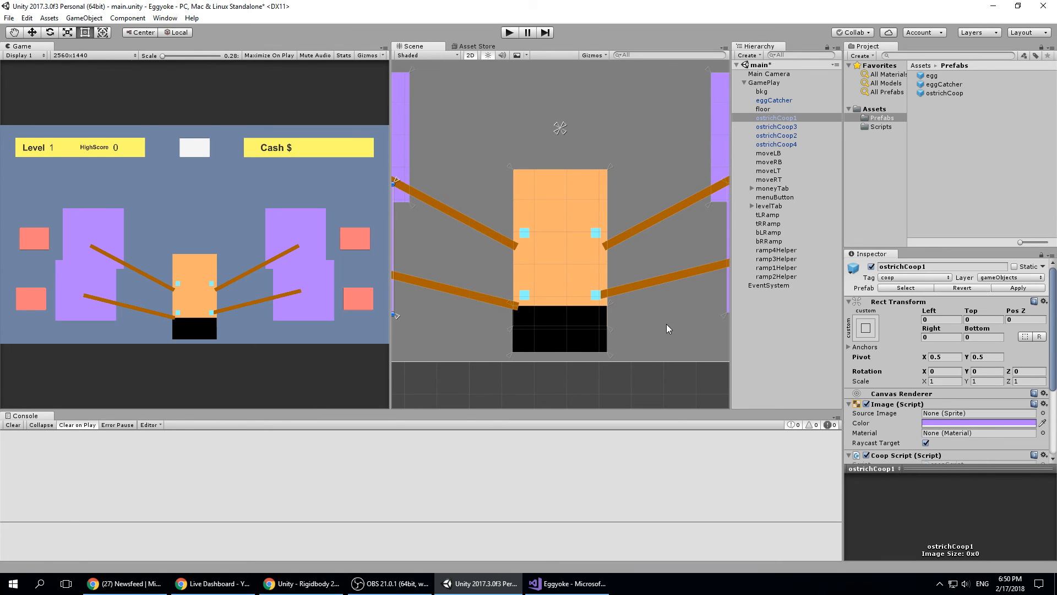
middle_click_drag(472, 255, 537, 294)
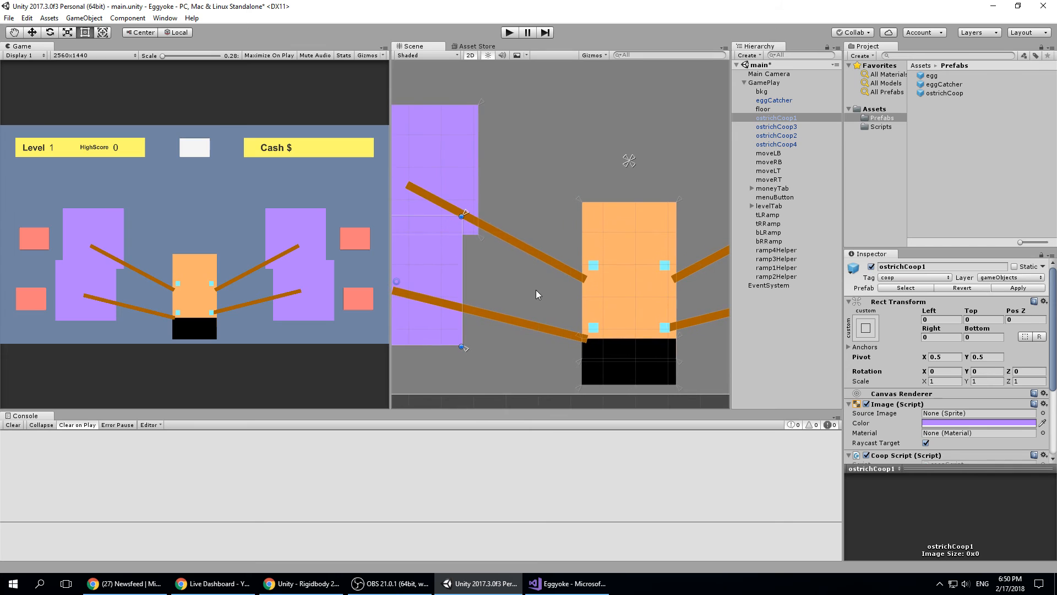
Set tLRamp's Z rotation to 65 and check the ramp's outer end against ostrichCoop3's centre.
left_click(769, 215)
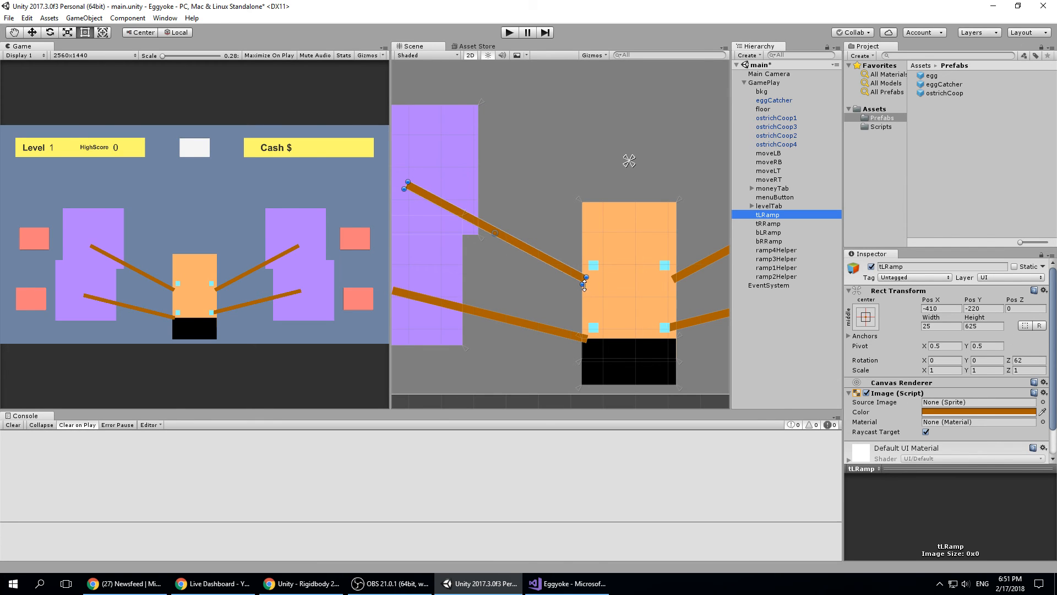
scroll(589, 284, "up", 3)
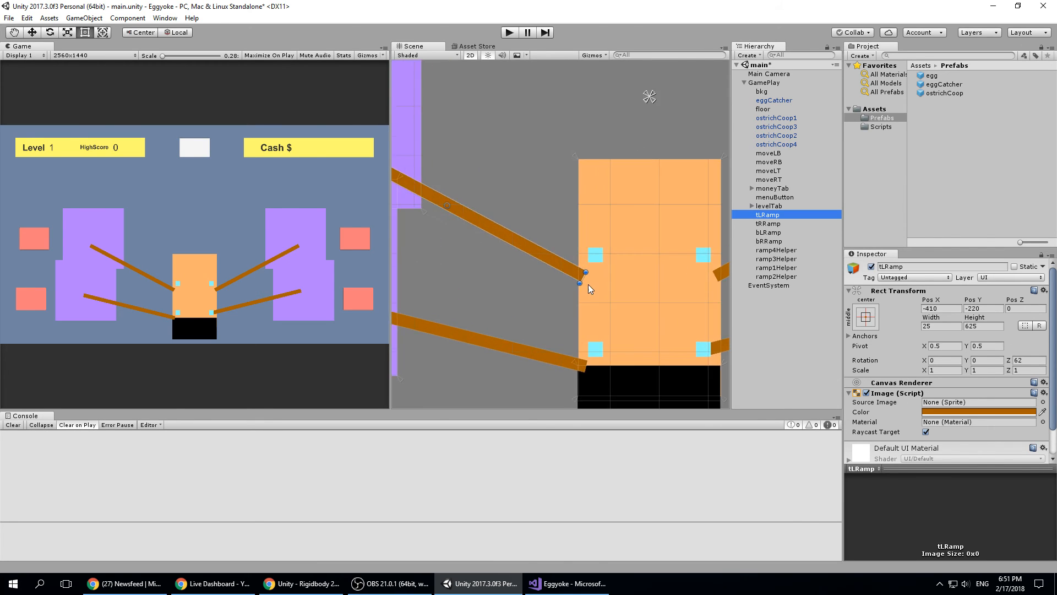
left_click_drag(584, 289, 590, 284)
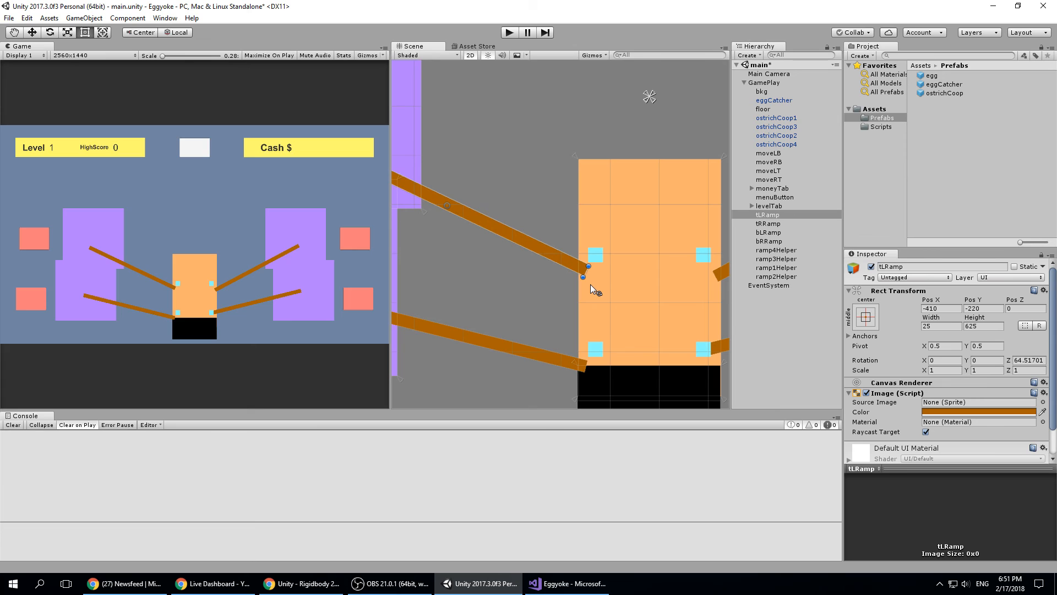
left_click_drag(590, 284, 593, 284)
left_click(1038, 359)
type("65")
scroll(511, 277, "down", 1)
middle_click_drag(538, 173, 683, 214)
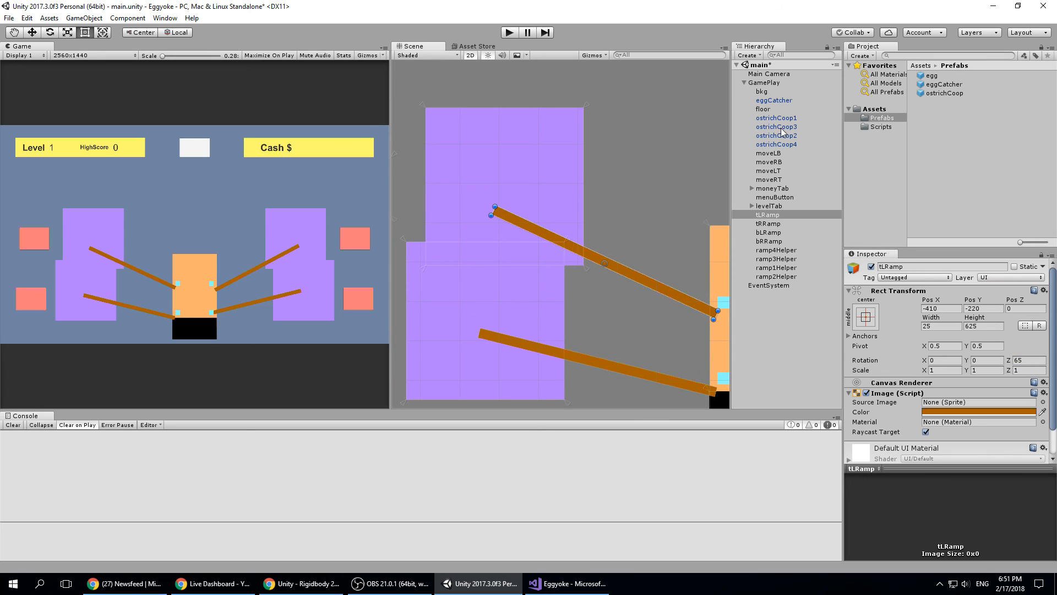
left_click(777, 127)
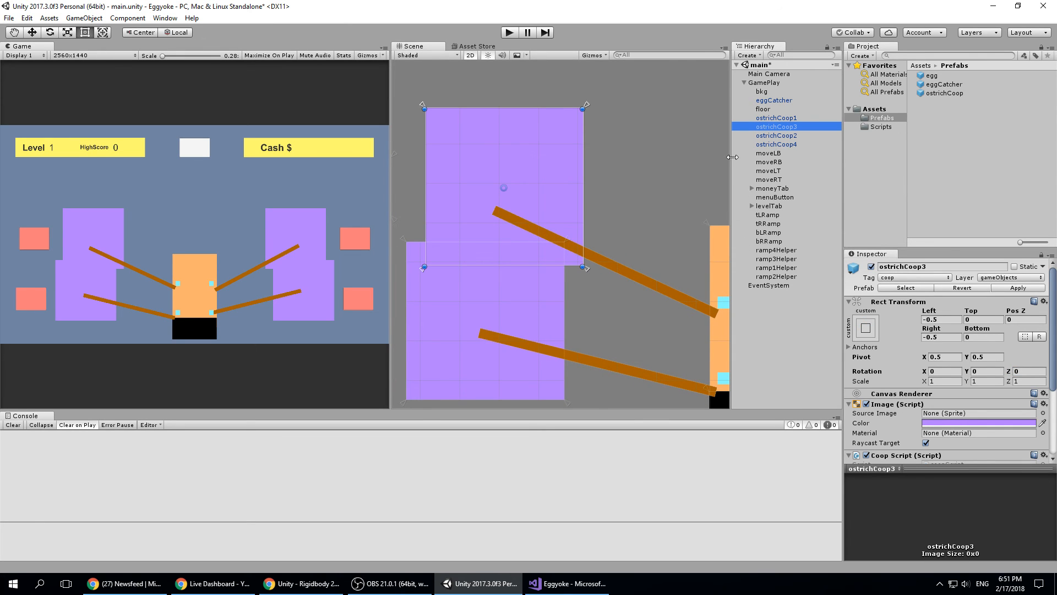
middle_click_drag(695, 226, 611, 204)
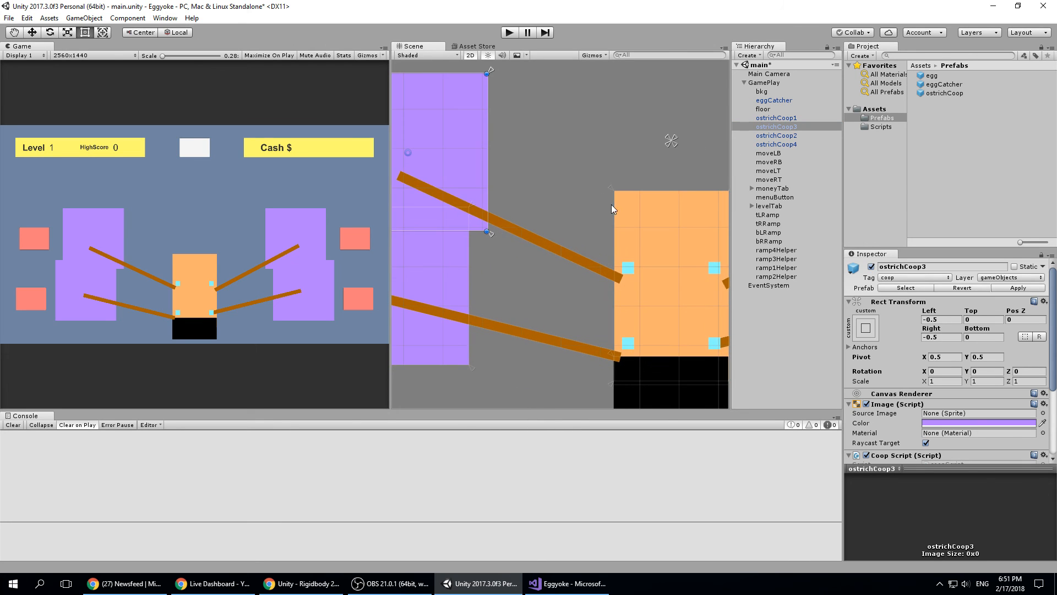
scroll(595, 197, "down", 1)
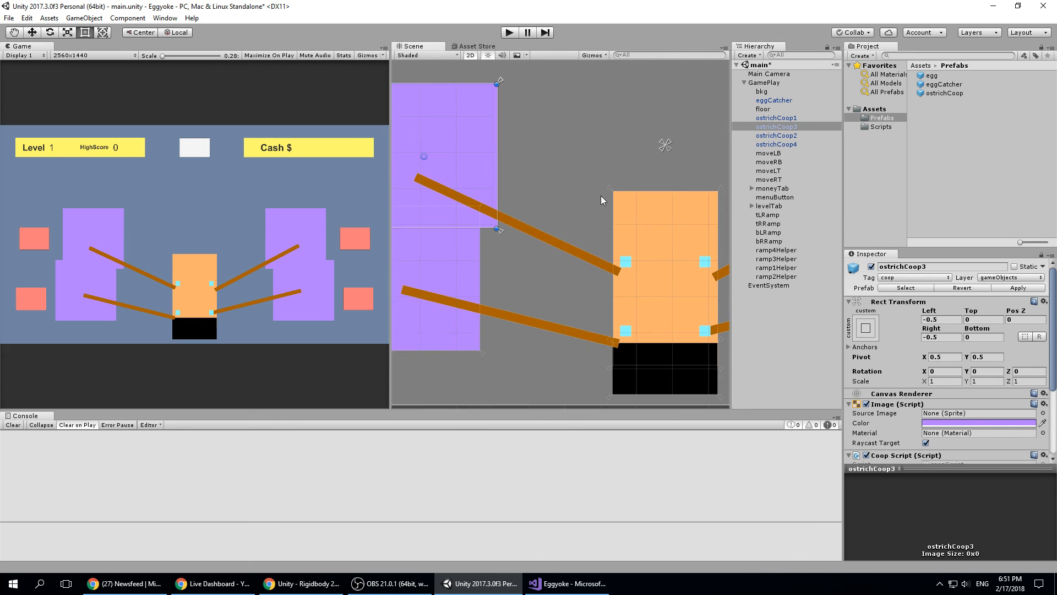
scroll(639, 210, "down", 1)
Set tRRamp's Z rotation to -65 to mirror tLRamp.
middle_click_drag(660, 218, 527, 221)
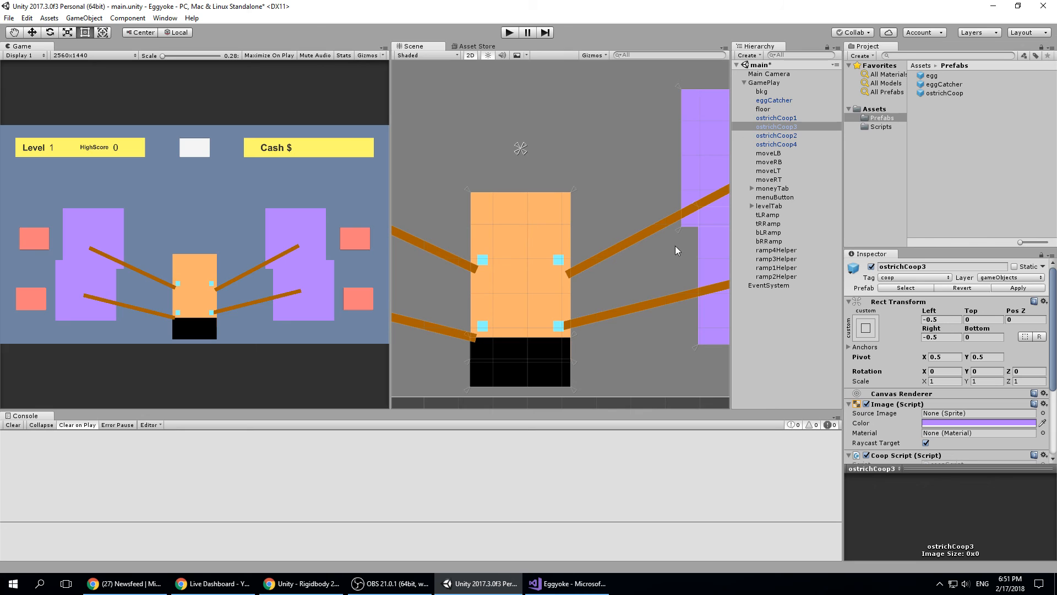
left_click(769, 224)
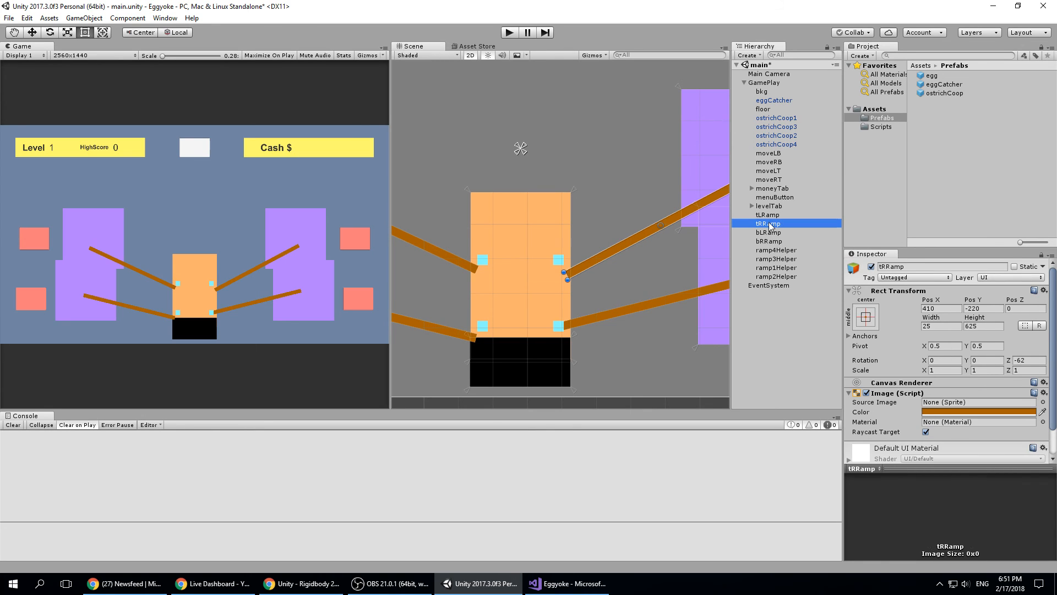
left_click(1029, 360)
type("-65")
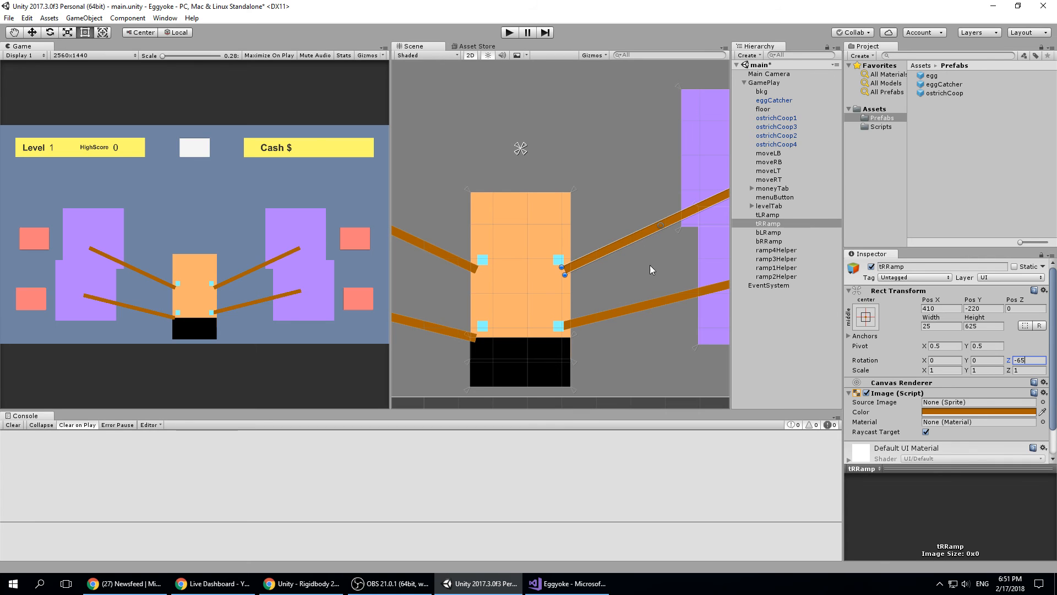
Check bLRamp's inner end at the egg catcher and its outer end against ostrichCoop1's centre.
middle_click_drag(649, 275, 698, 265)
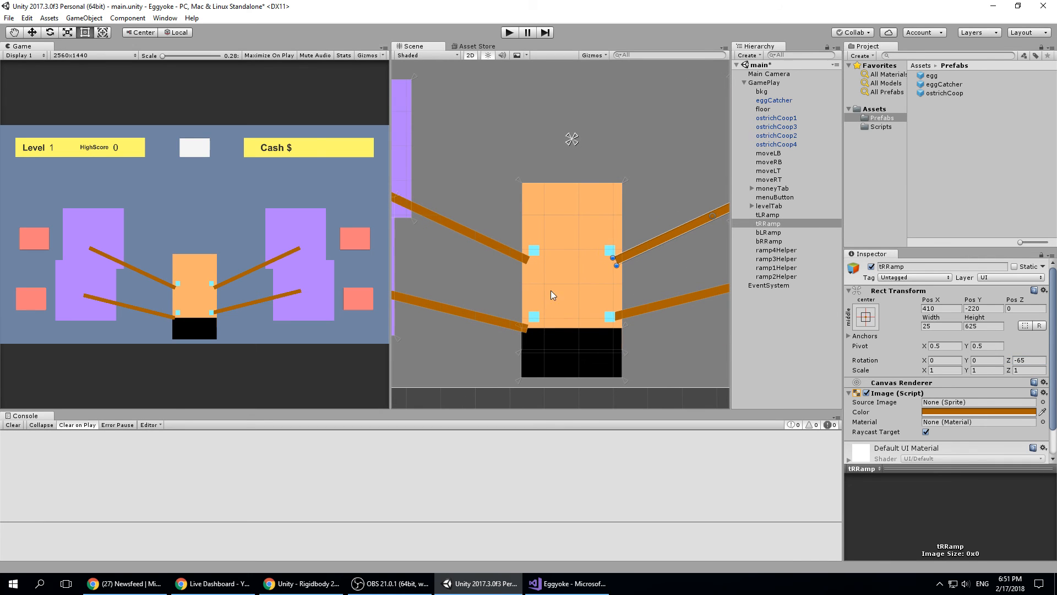
left_click(768, 233)
key("f")
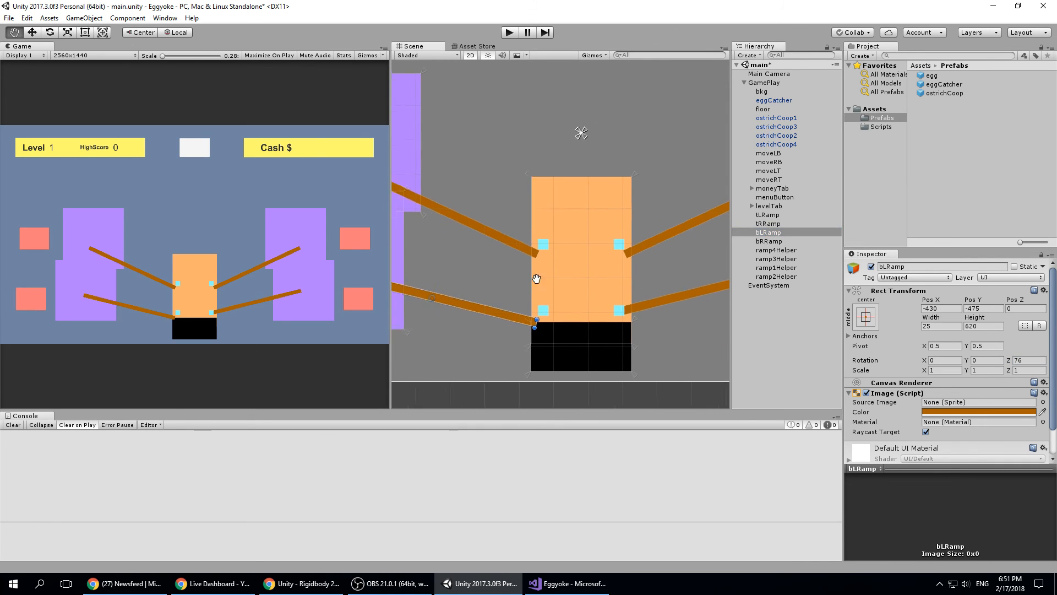
left_click(776, 119)
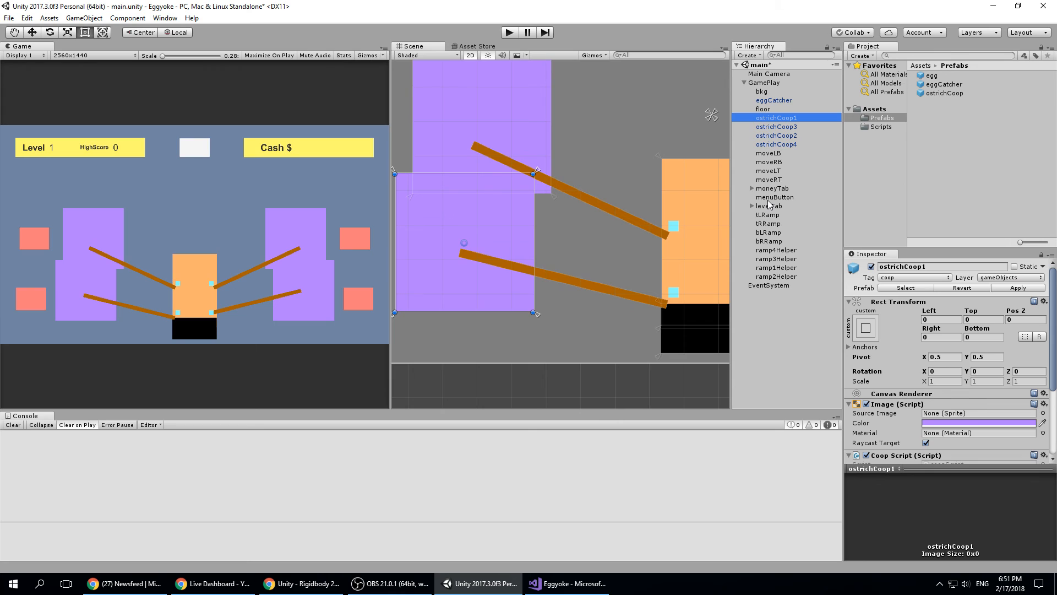
Mirror bLRamp's position on bRRamp by setting its Pos X to 430 and Pos Y to -475.
left_click(769, 233)
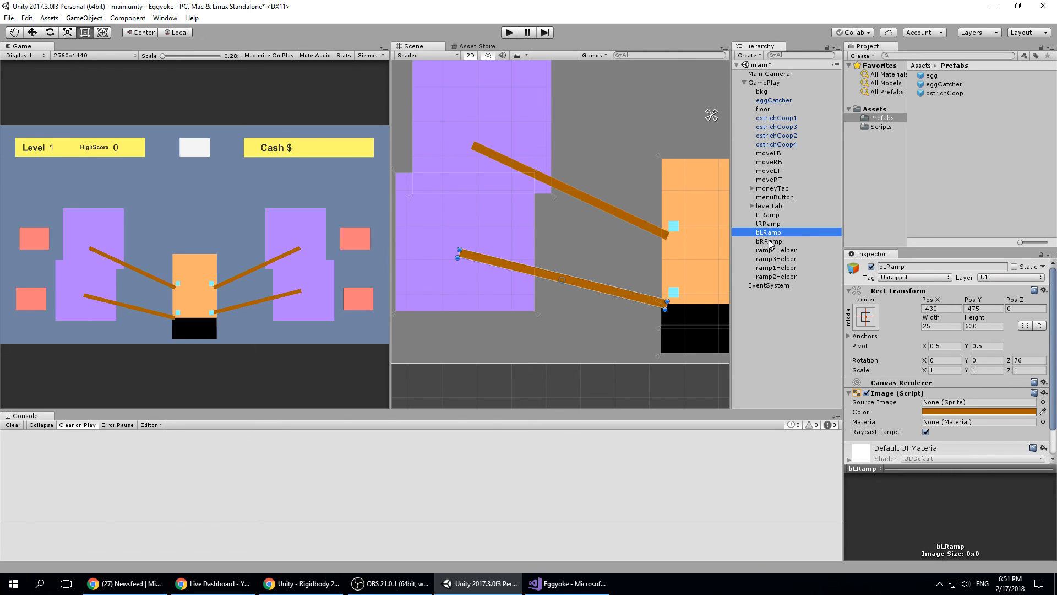
left_click(770, 242)
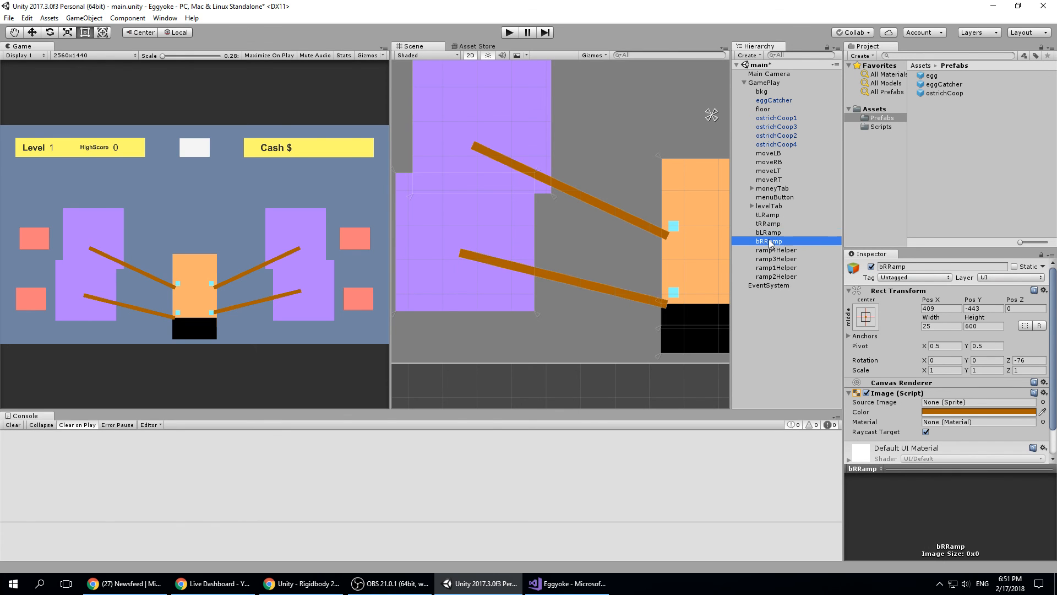
left_click(943, 308)
type("430")
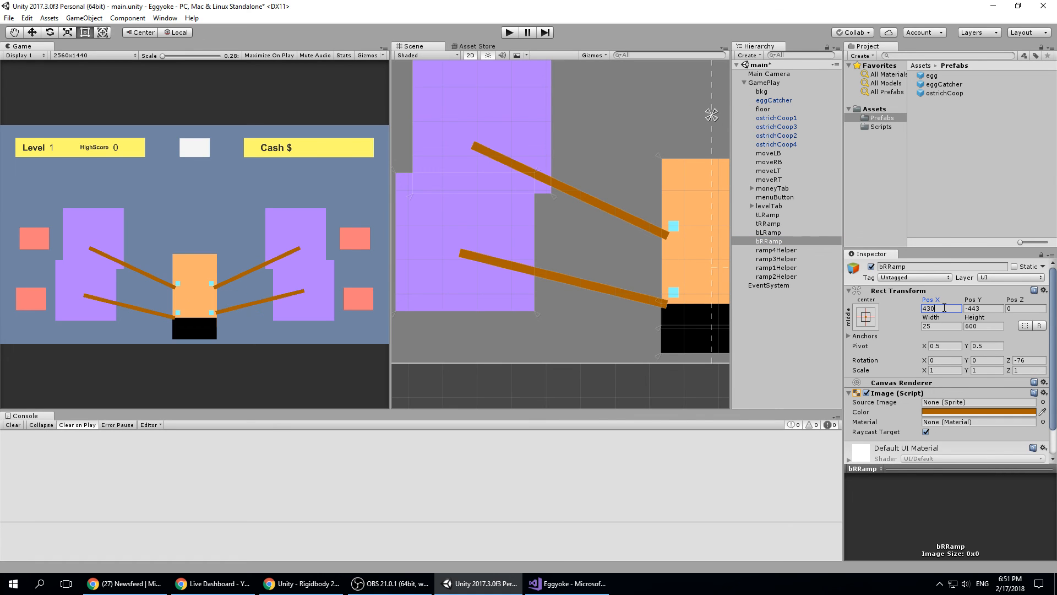
left_click(988, 310)
type("-475")
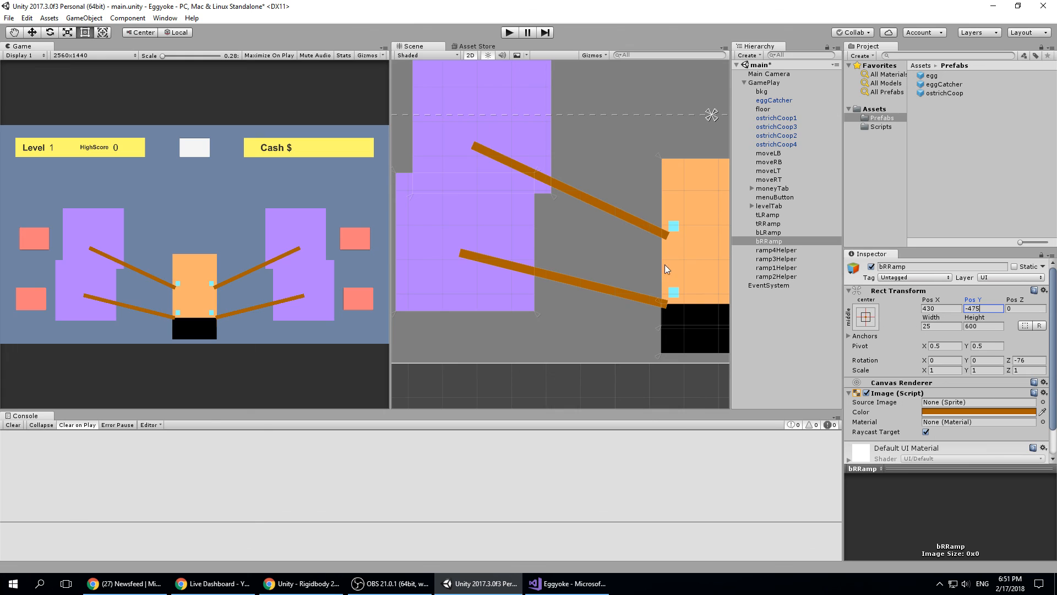
Set bRRamp's height to 620 to match bLRamp, and check all four ramps in the scene.
left_click(773, 234)
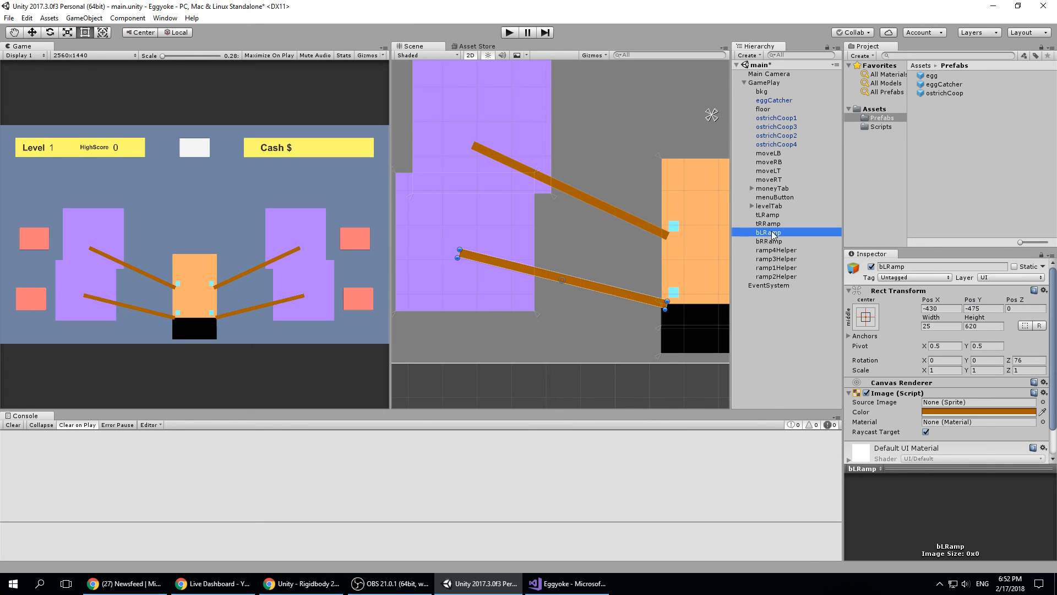
left_click(777, 241)
left_click(988, 325)
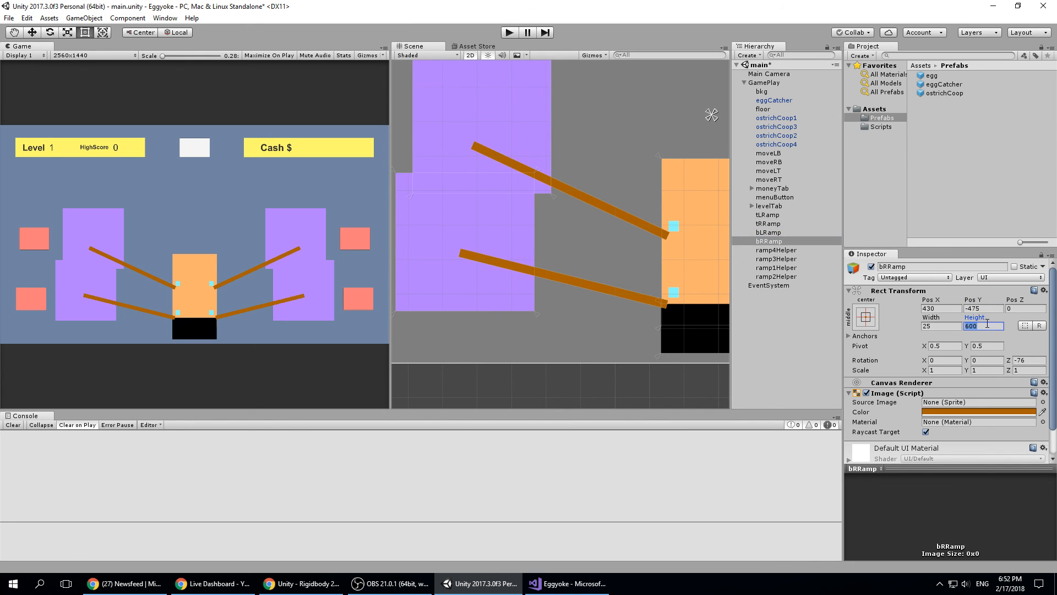
type("620")
scroll(605, 309, "down", 5)
middle_click_drag(618, 303, 551, 328)
scroll(601, 339, "down", 5)
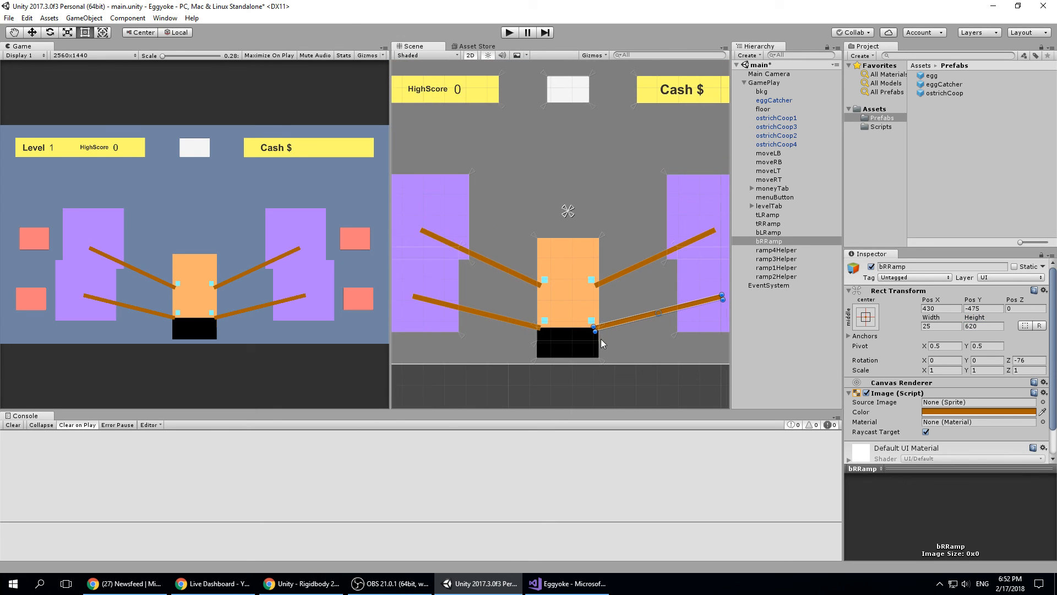
Save the main scene, run the game to watch the eggs roll along the adjusted ramps, and stop it.
left_click(582, 182)
key("ctrl+s")
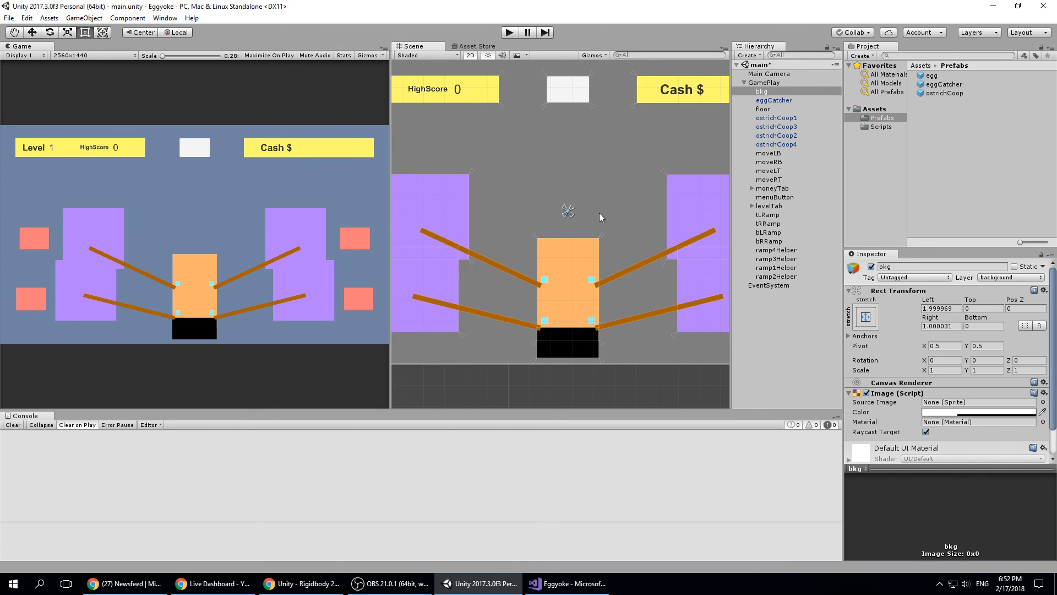
scroll(610, 223, "down", 2)
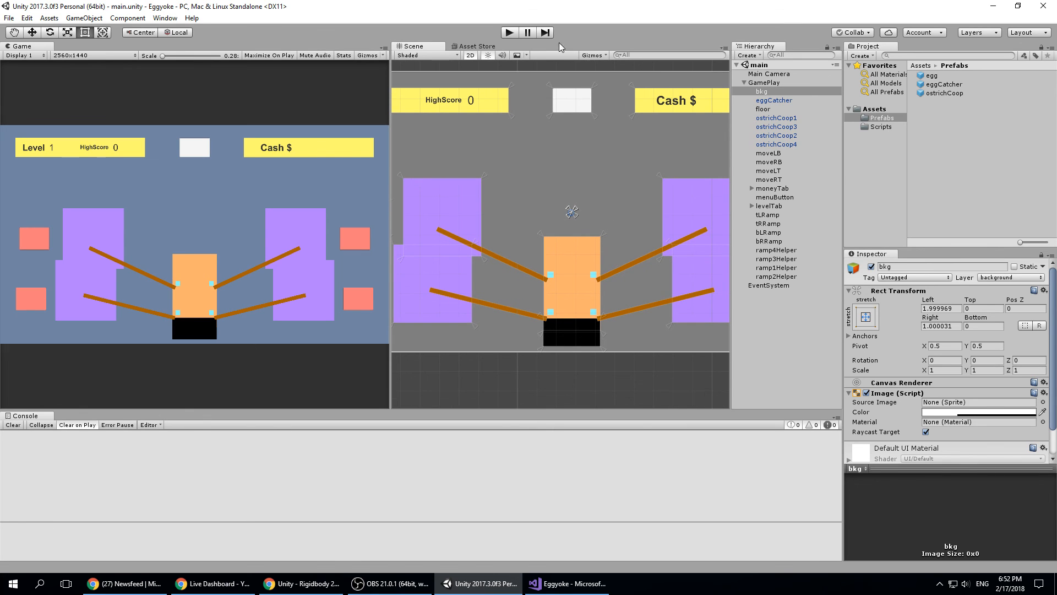
left_click(512, 33)
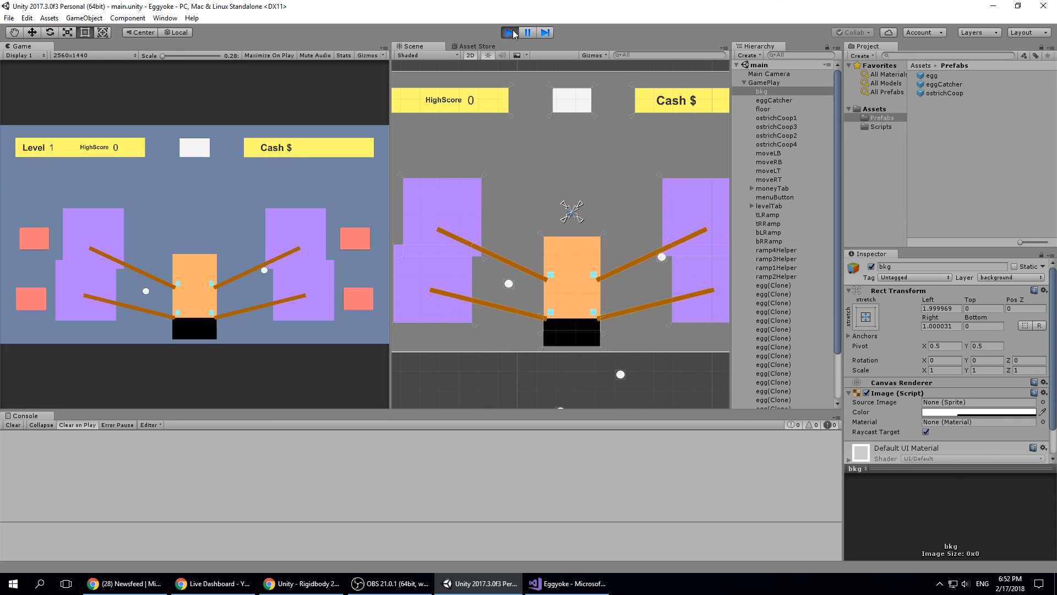
left_click(513, 32)
Review tLRamp's transform values and switch to Chrome to bring up the Unity Rigidbody 2D tutorial page.
scroll(686, 305, "up", 2)
left_click(769, 216)
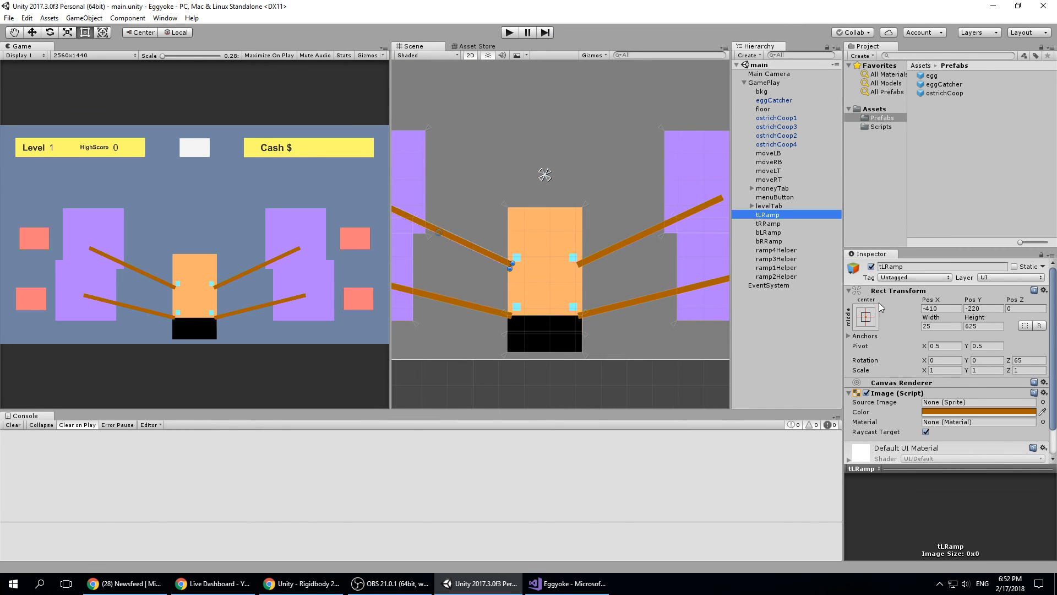
left_click(314, 591)
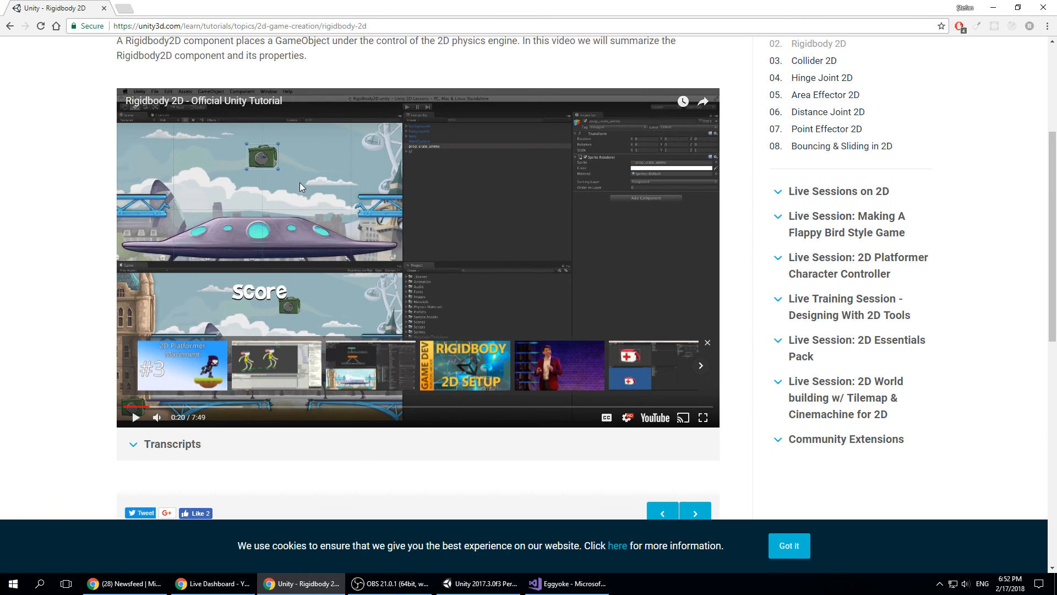
left_click(238, 580)
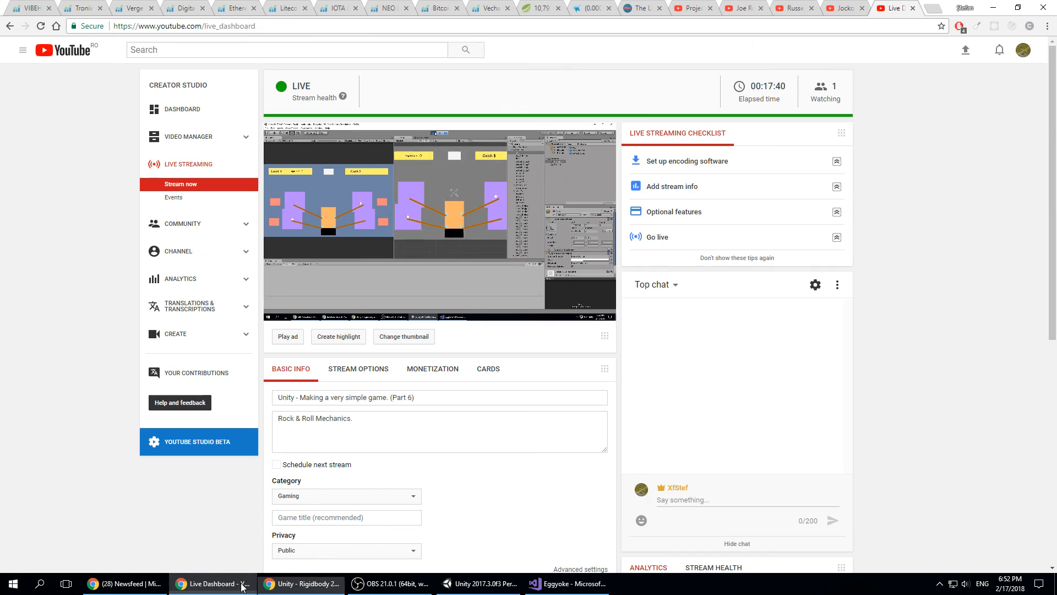
left_click(298, 590)
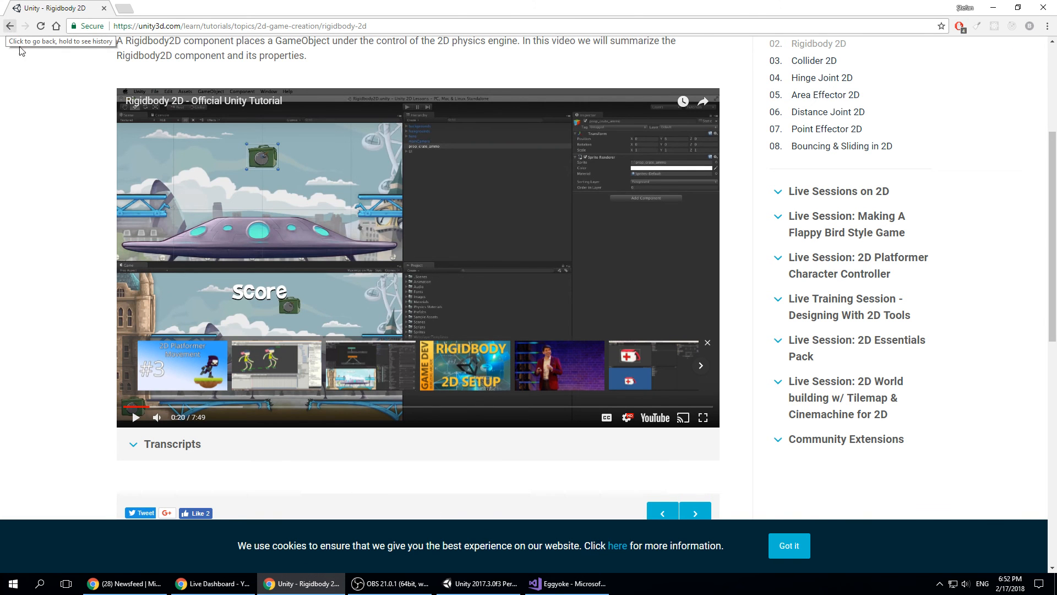
Look over the Rigidbody 2D tutorial page, from its description and video to the related tutorials and documentation.
scroll(106, 226, "up", 2)
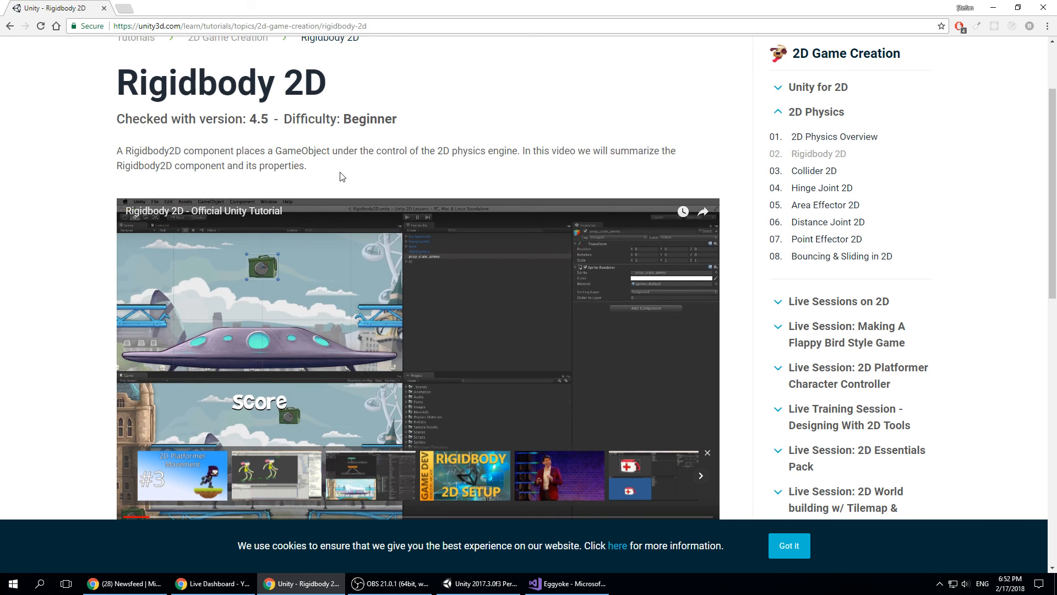
scroll(409, 196, "down", 8)
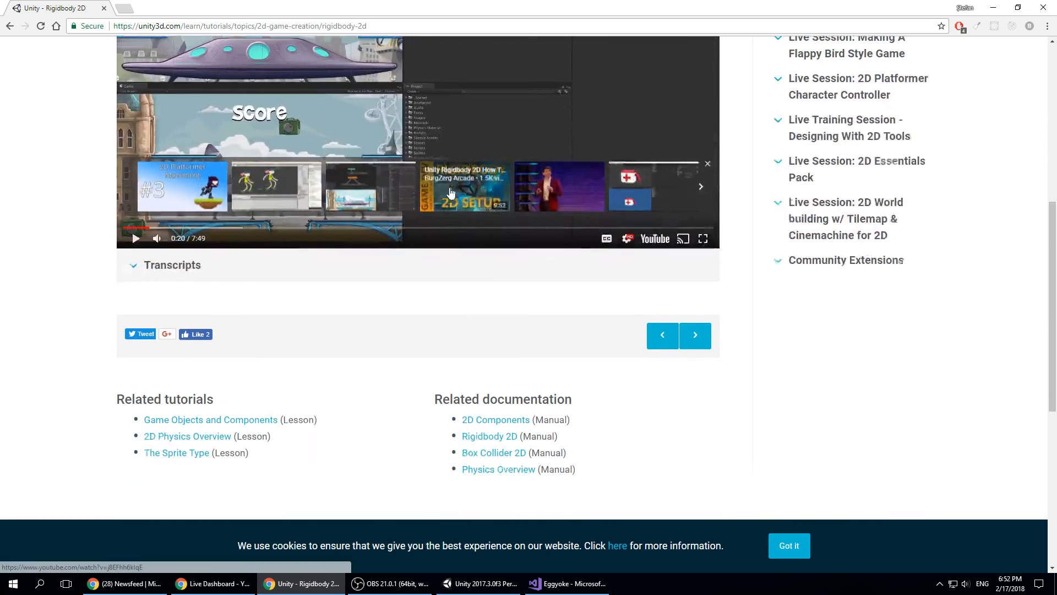
scroll(526, 331, "up", 7)
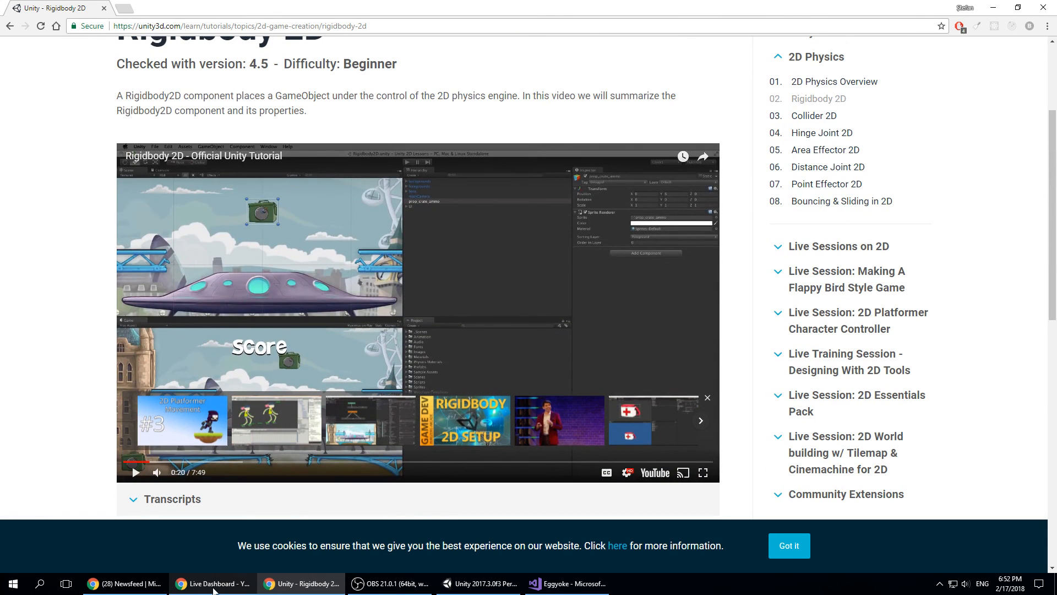
Switch to the YouTube Live Dashboard and change the stream title to "Unity - Making a very simple game. (Part 6.1)".
mouse_move(333, 580)
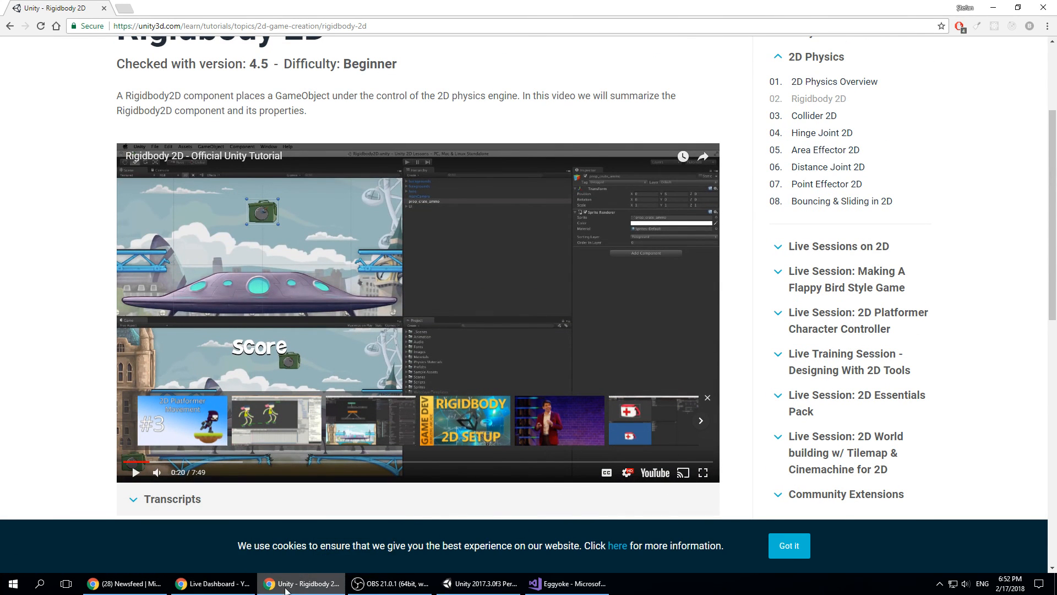
left_click(214, 538)
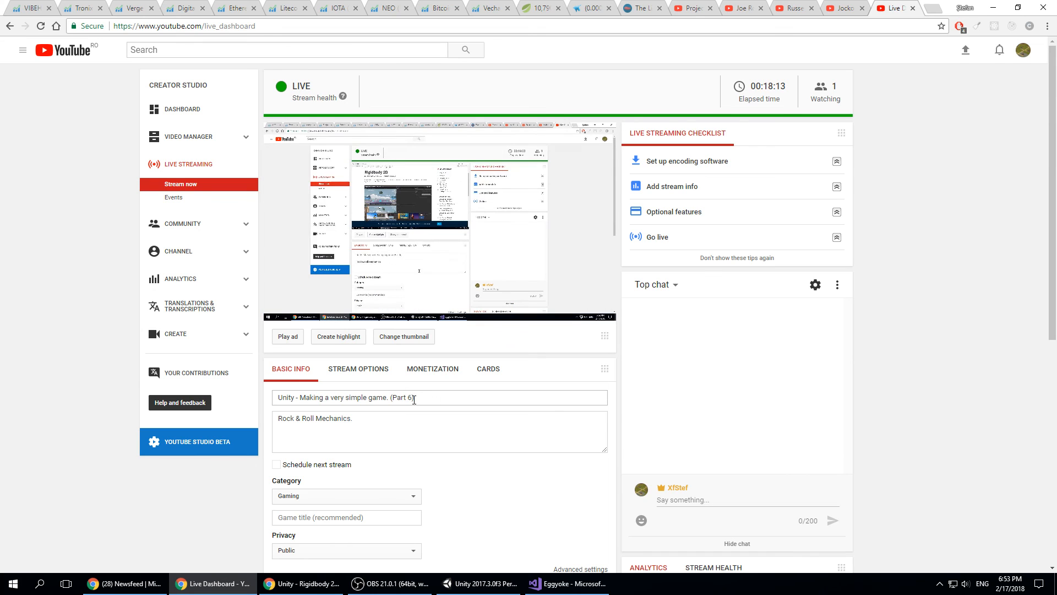
left_click(496, 396)
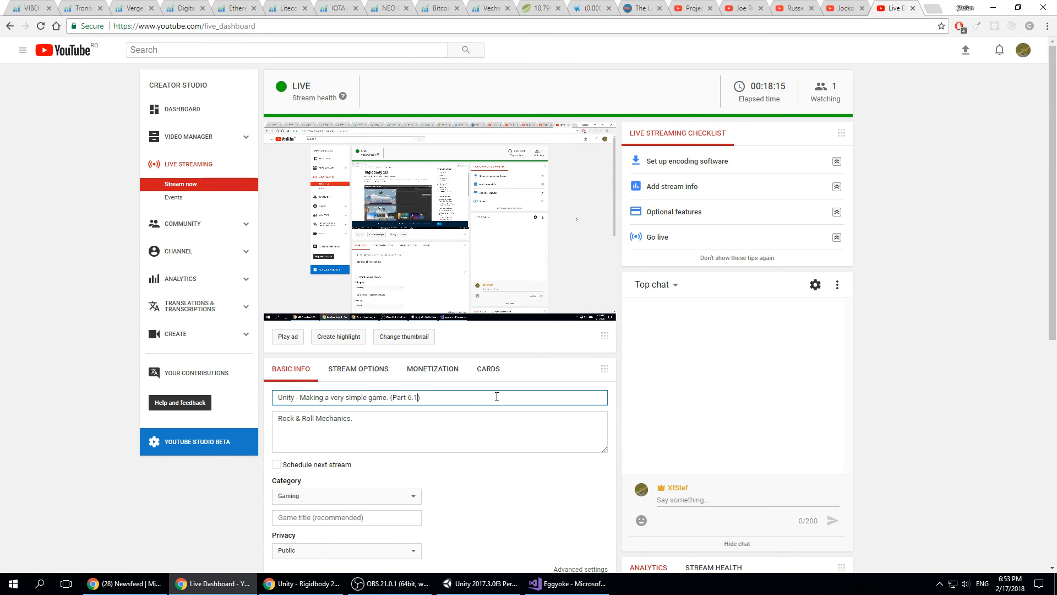